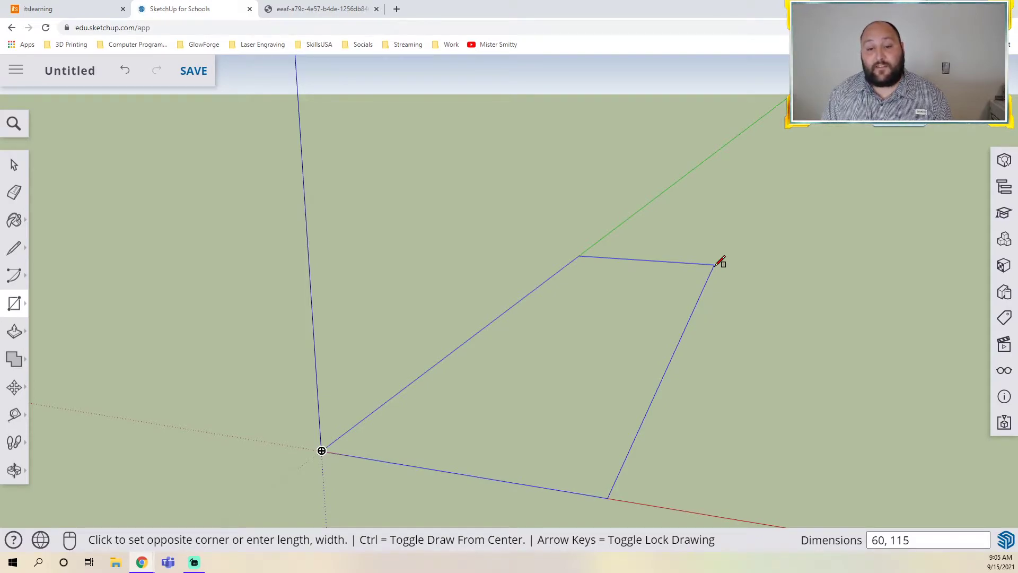
Step: Complete the base rectangle from the origin at 60 by 115 cm and fit it in the view
key("Return")
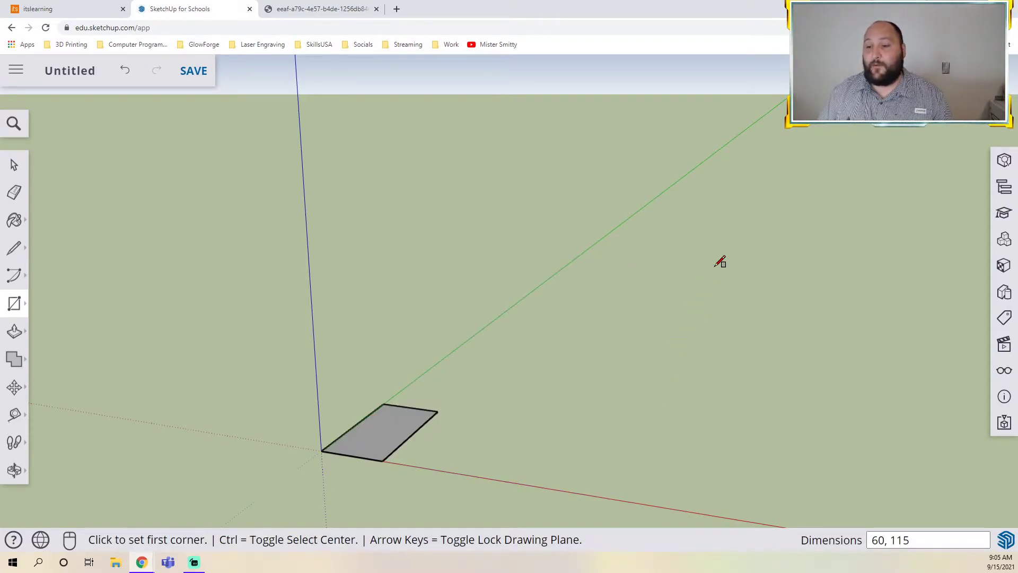
left_click(15, 471)
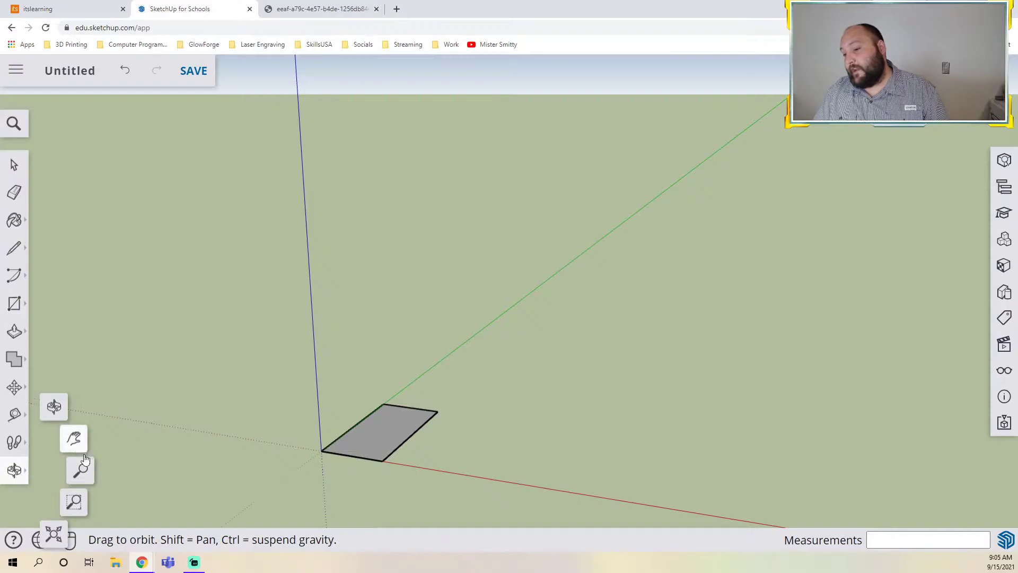
left_click(51, 535)
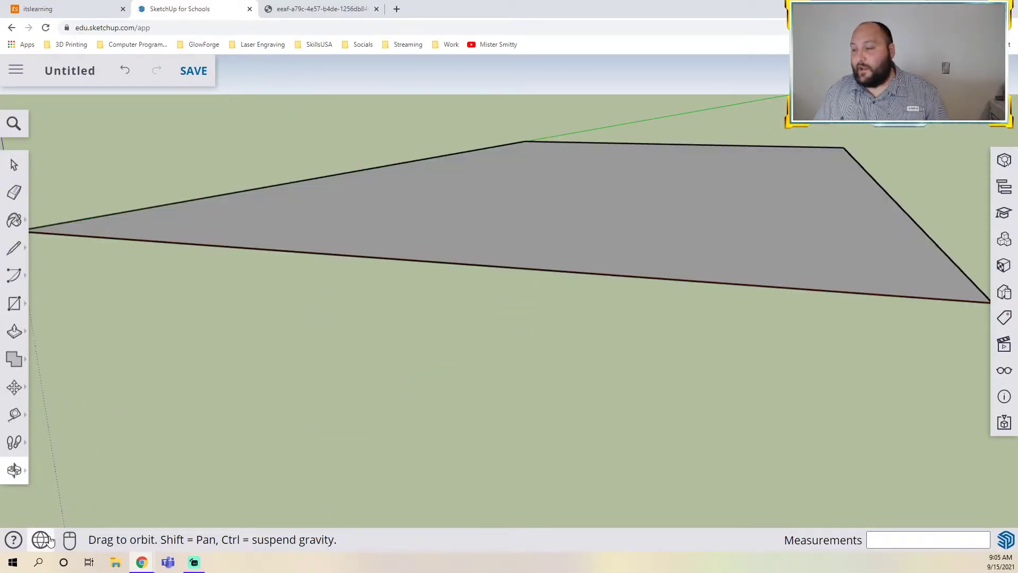
Step: Examine the base rectangle at a wider zoom and from a raised angle
mouse_move(21, 481)
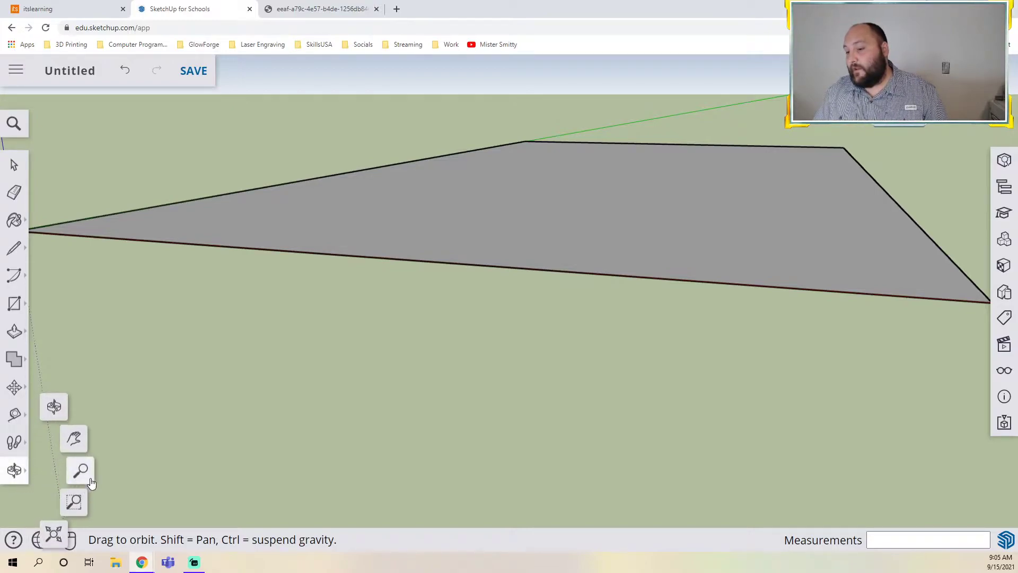
left_click(80, 476)
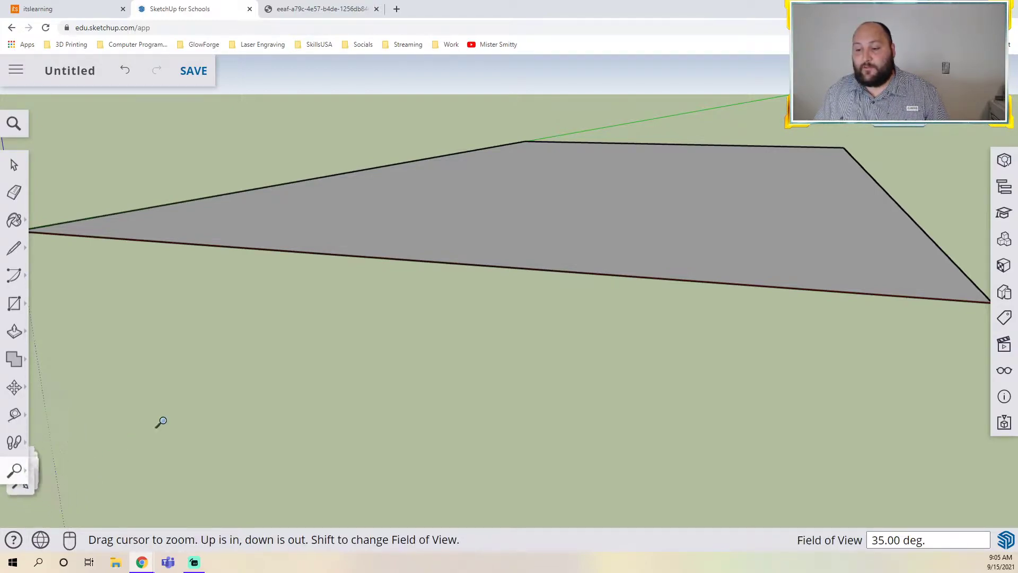
left_click_drag(413, 237, 407, 268)
left_click_drag(433, 215, 341, 431)
left_click_drag(428, 268, 386, 310)
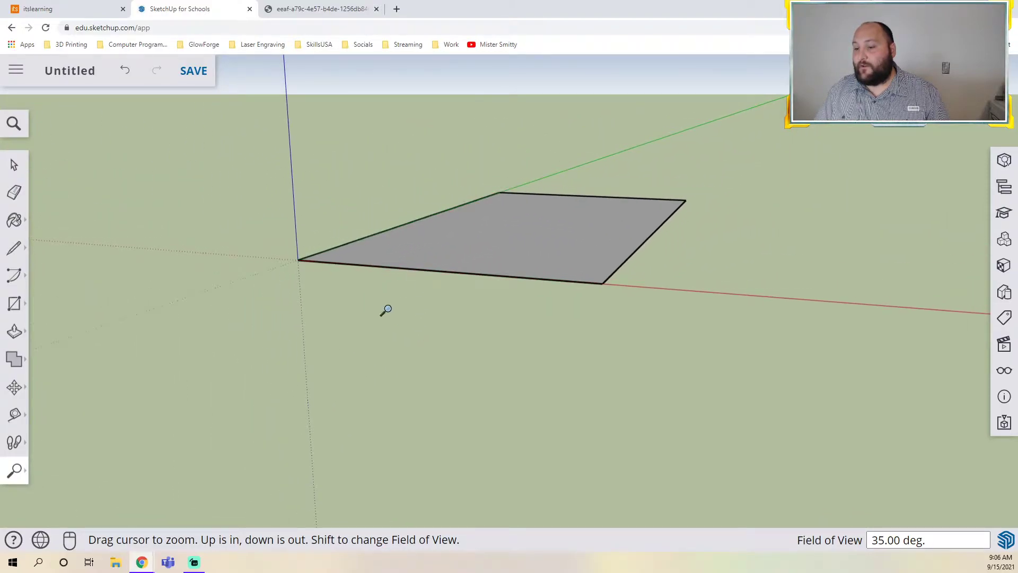
left_click(18, 467)
left_click(53, 407)
left_click_drag(443, 235, 375, 282)
left_click_drag(451, 258, 390, 312, "shift")
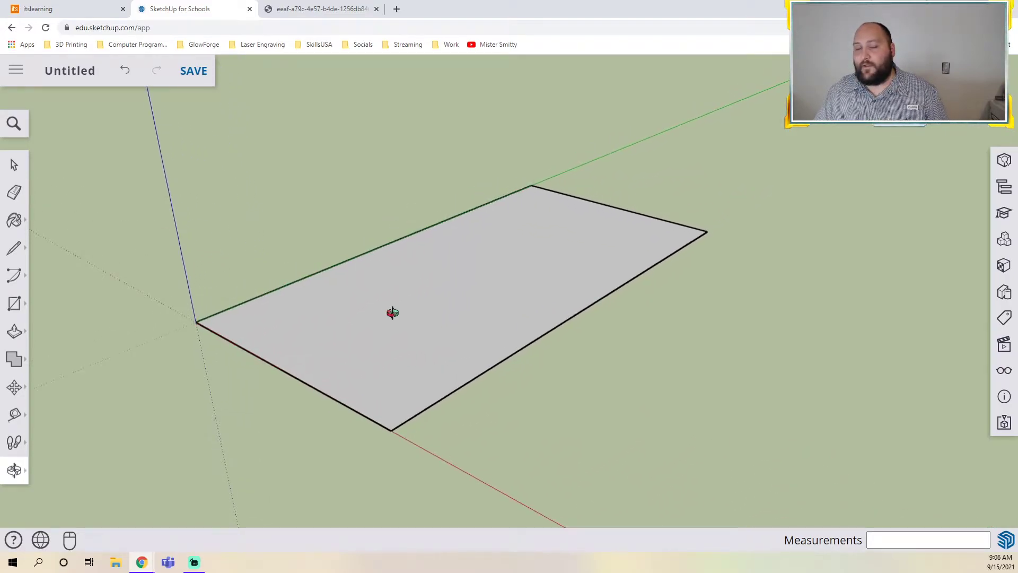
left_click(21, 478)
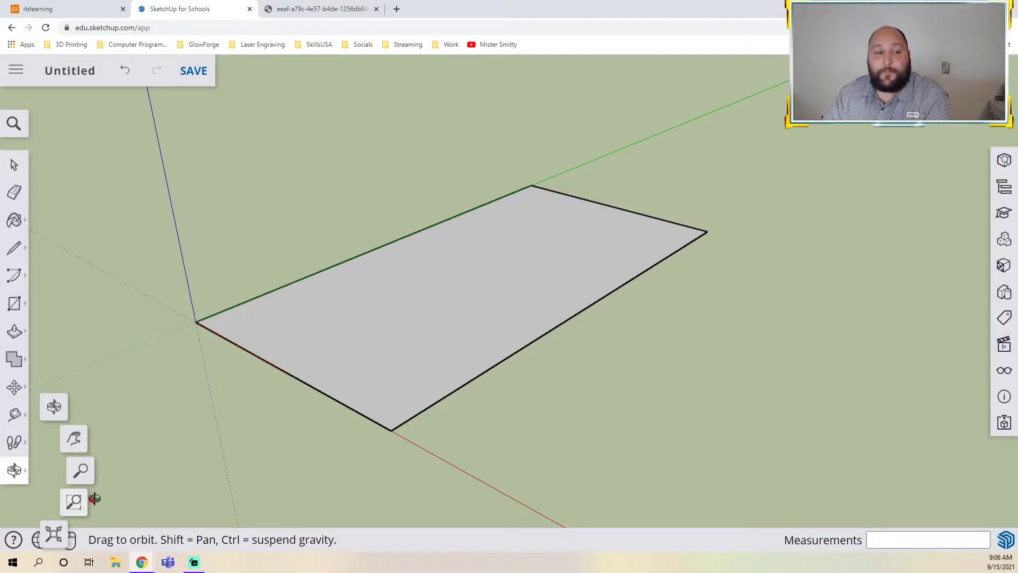
left_click(15, 165)
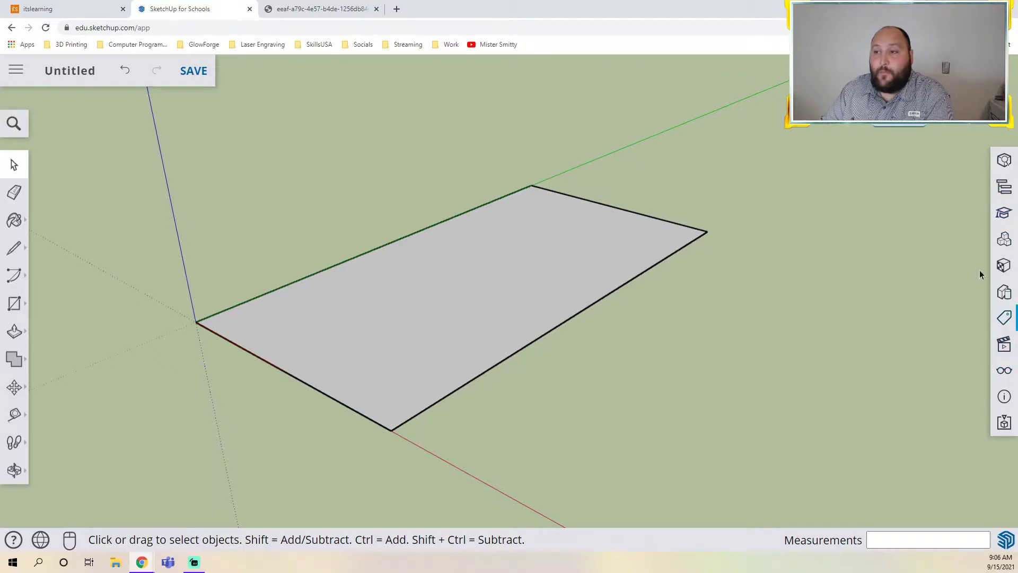
Step: Consult the bracket drawing and place a guide point 12 cm from the far outer corner along the outer long edge
left_click(339, 9)
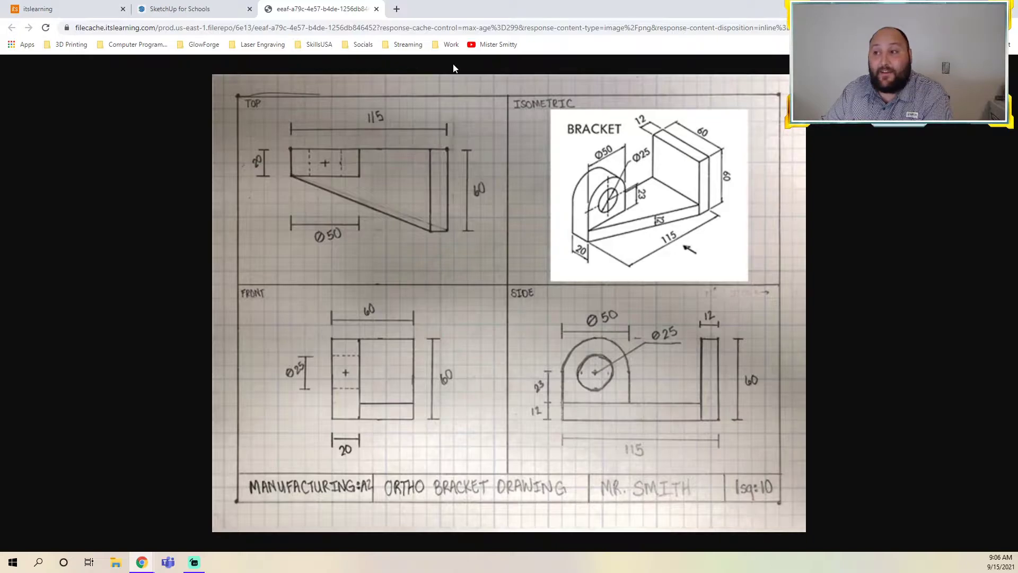
left_click(176, 10)
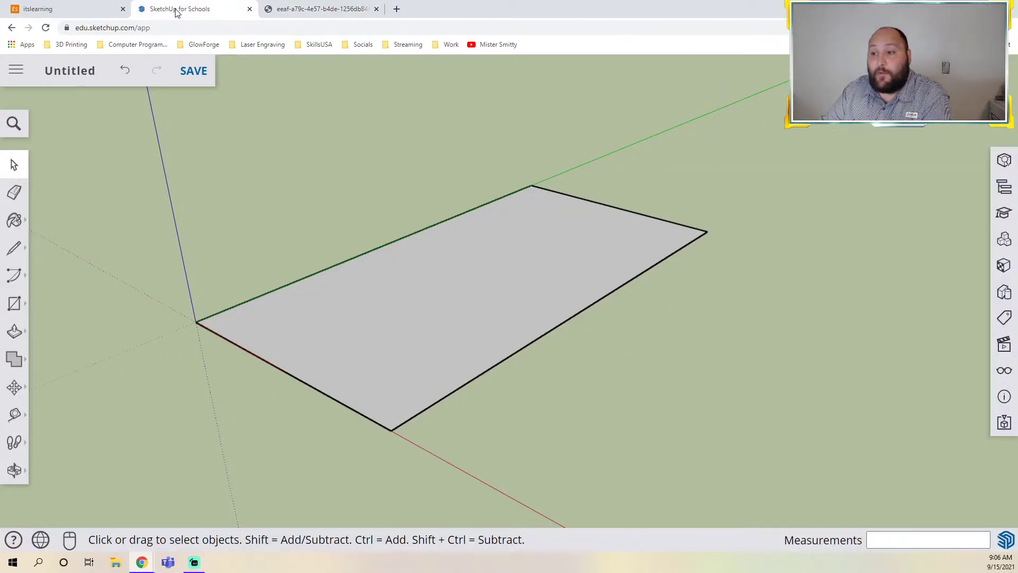
left_click(19, 423)
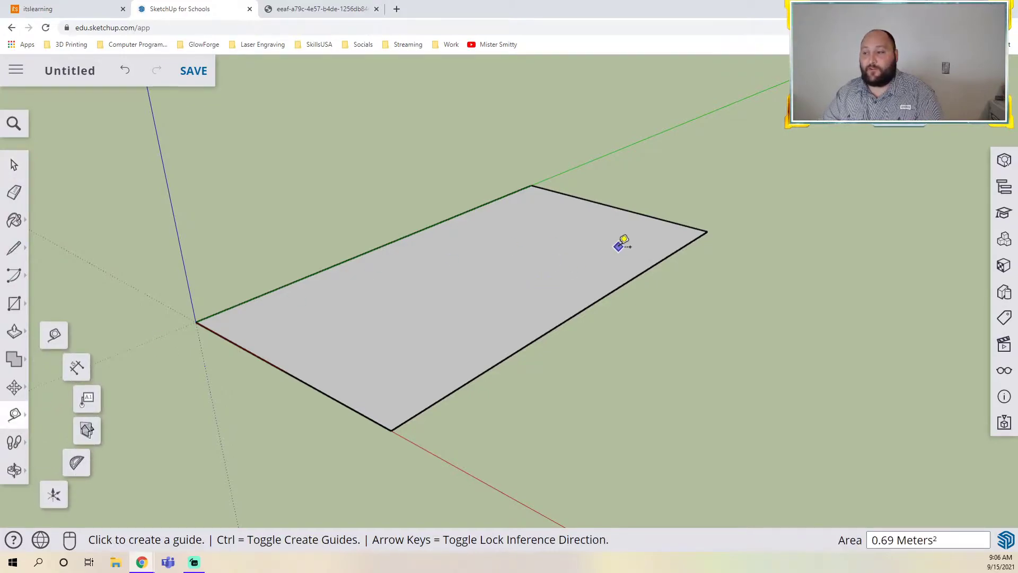
middle_click_drag(724, 250, 607, 313)
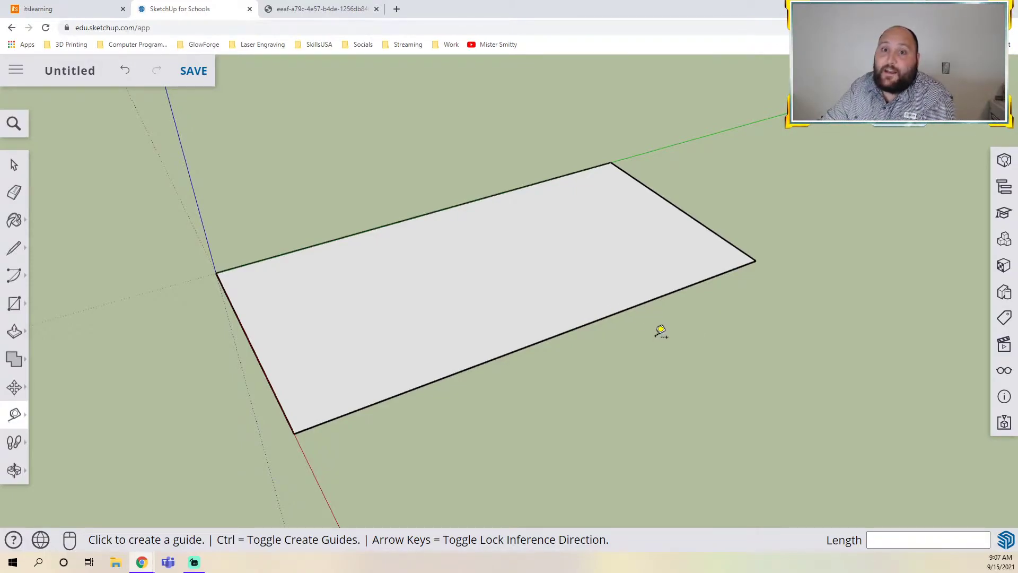
left_click(756, 260)
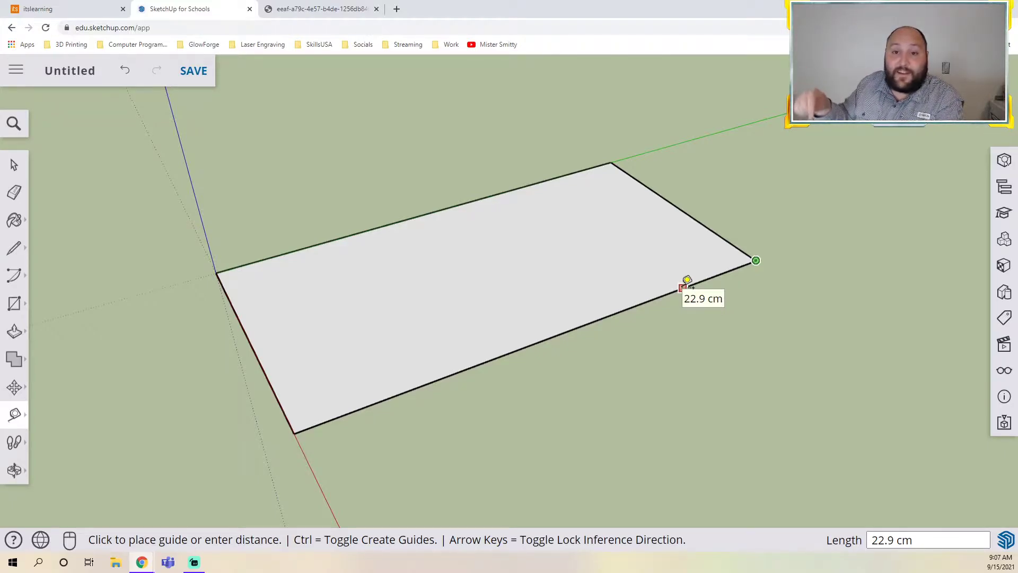
type("12")
key("Return")
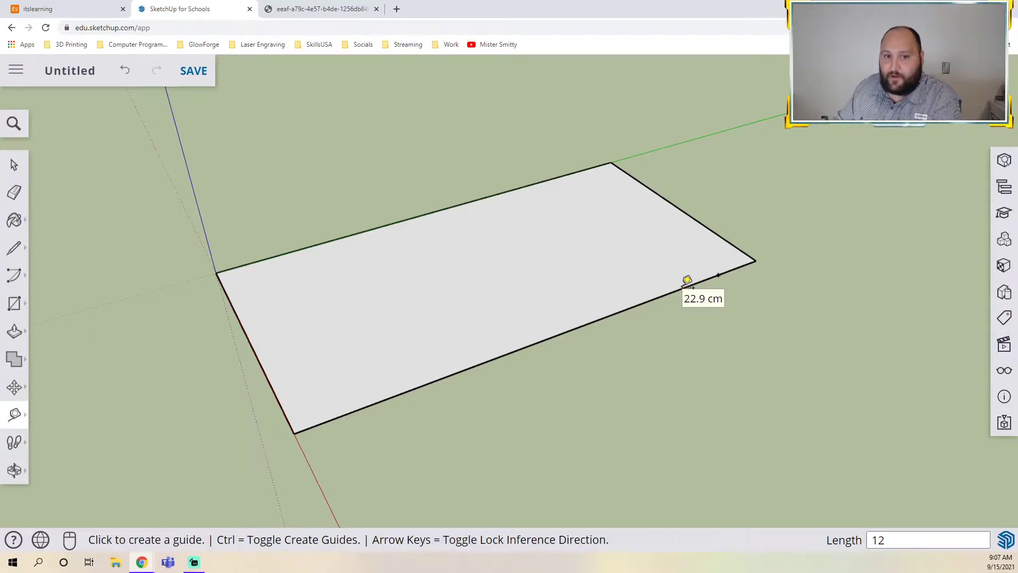
scroll(770, 270, "up", 5)
scroll(689, 279, "up", 2)
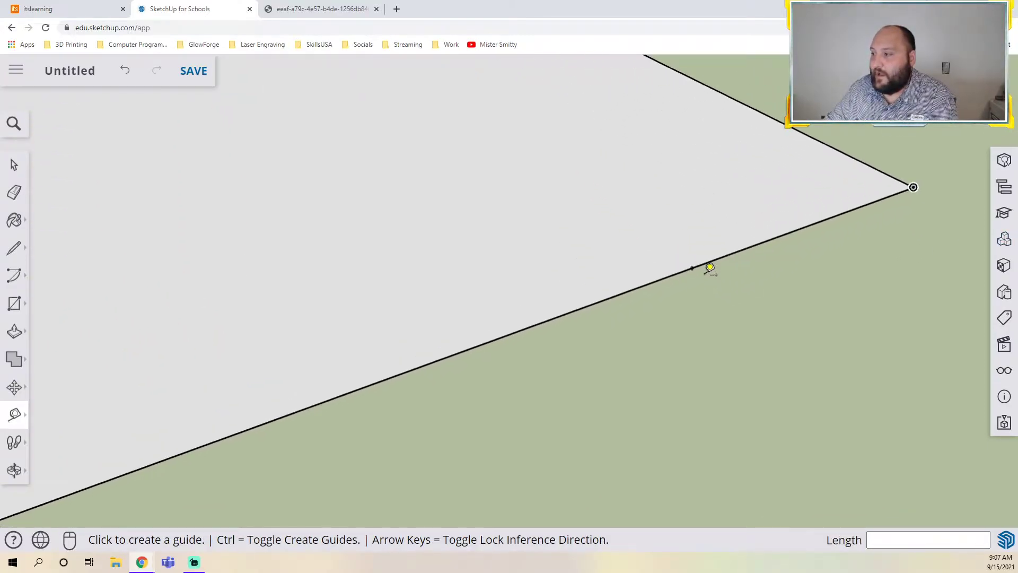
scroll(694, 268, "down", 6)
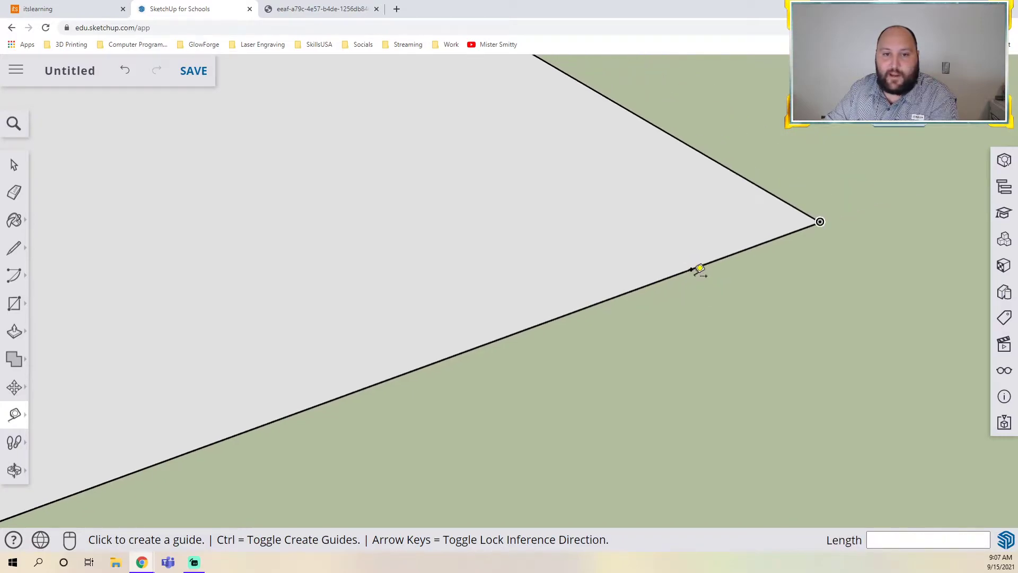
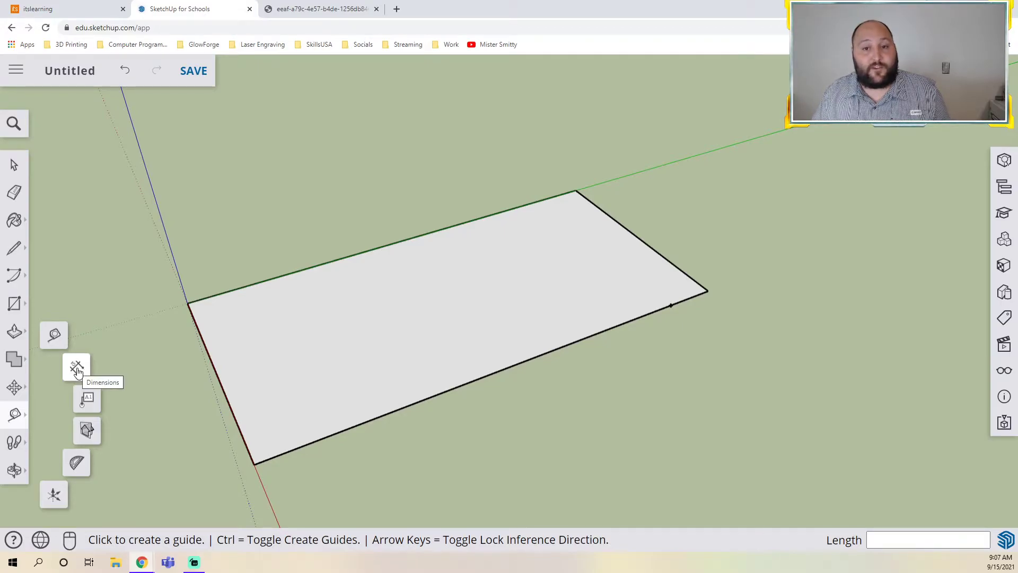
Step: Dimension the distance between the far outer corner and the guide point, placing the dimension outside the rectangle
left_click(77, 370)
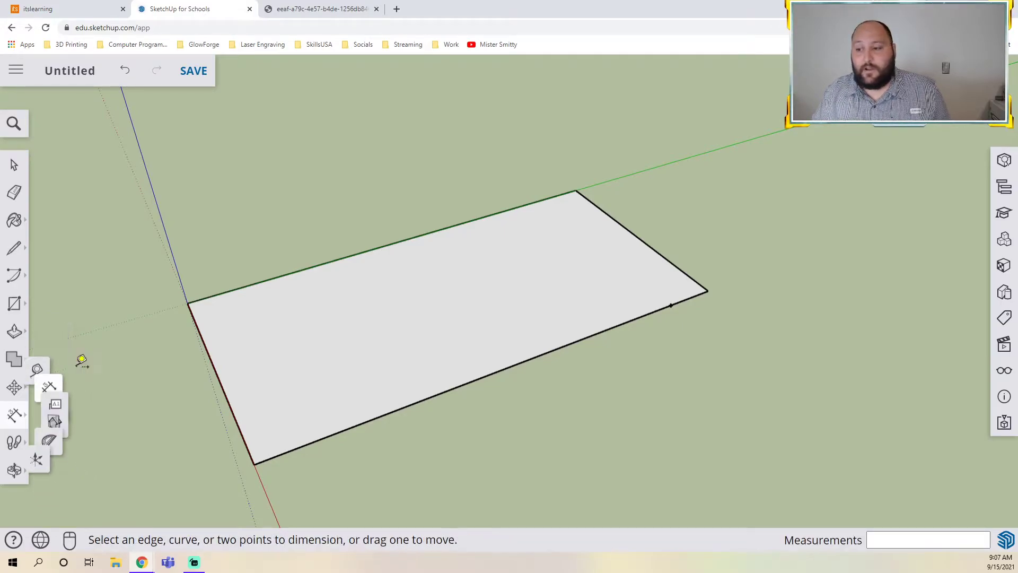
left_click(710, 293)
left_click(672, 307)
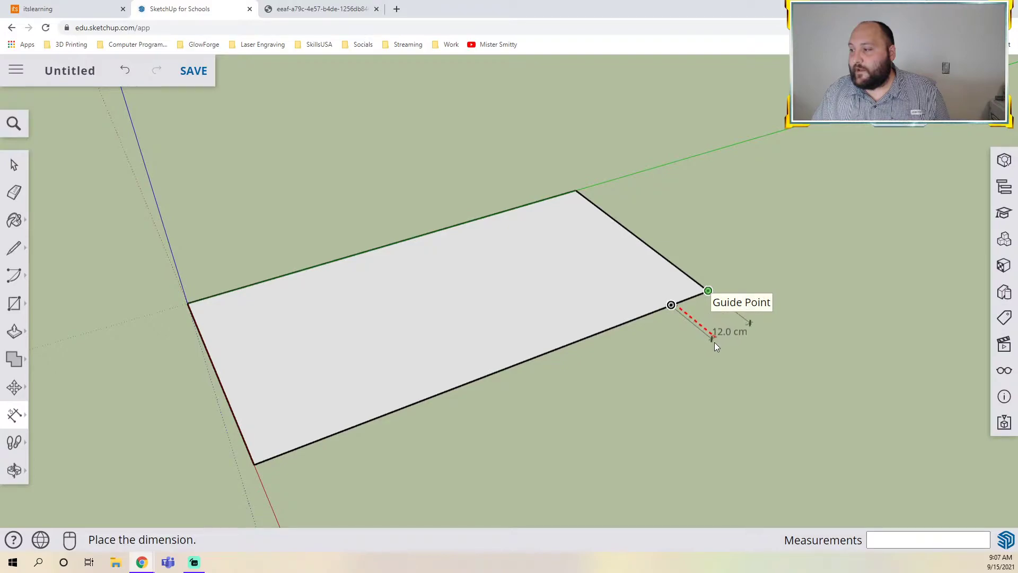
left_click(735, 355)
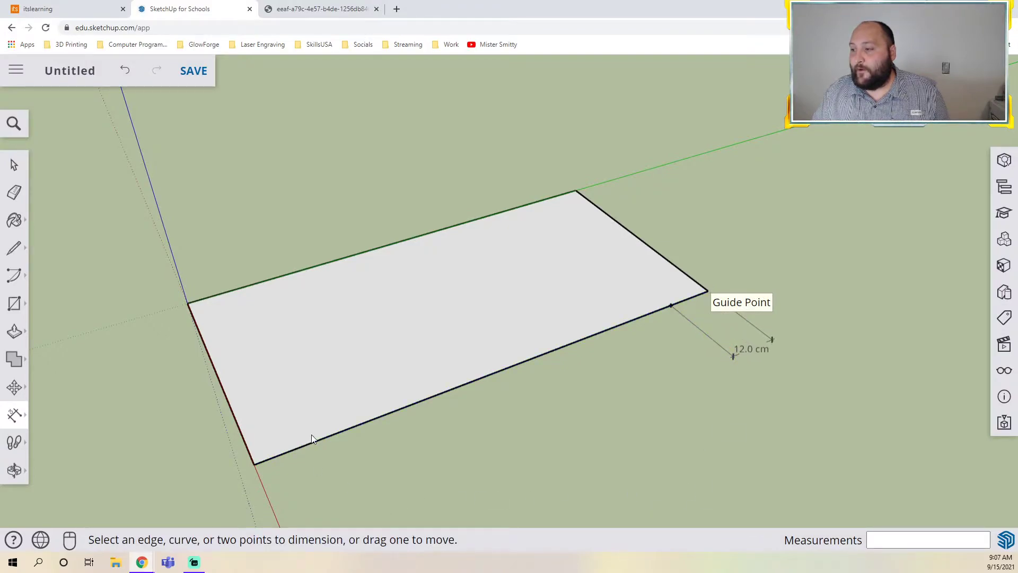
Step: Dimension the rectangle's far short edge and the long edge on the green axis, placing both dimensions outside the face
left_click(571, 192)
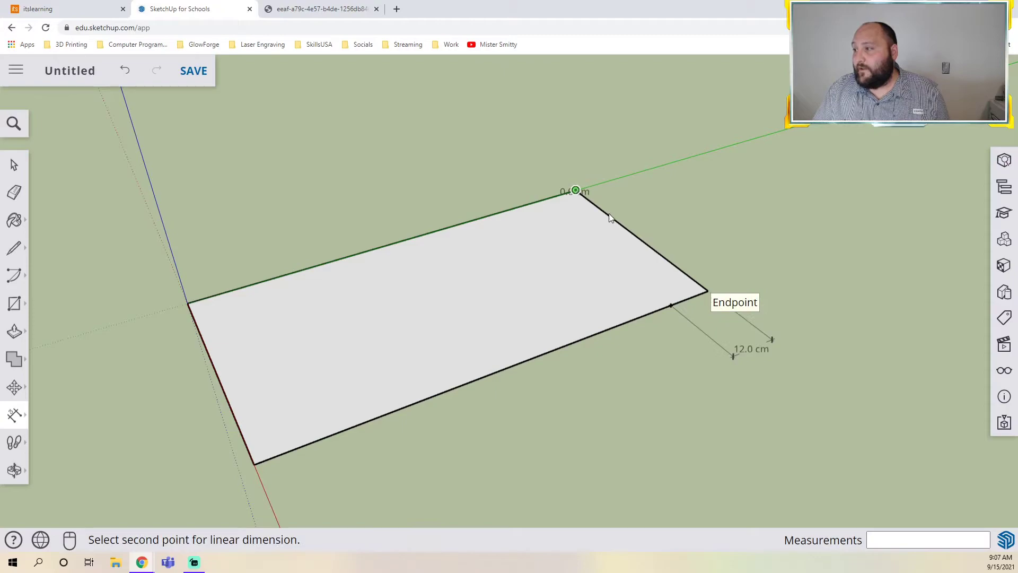
left_click(708, 290)
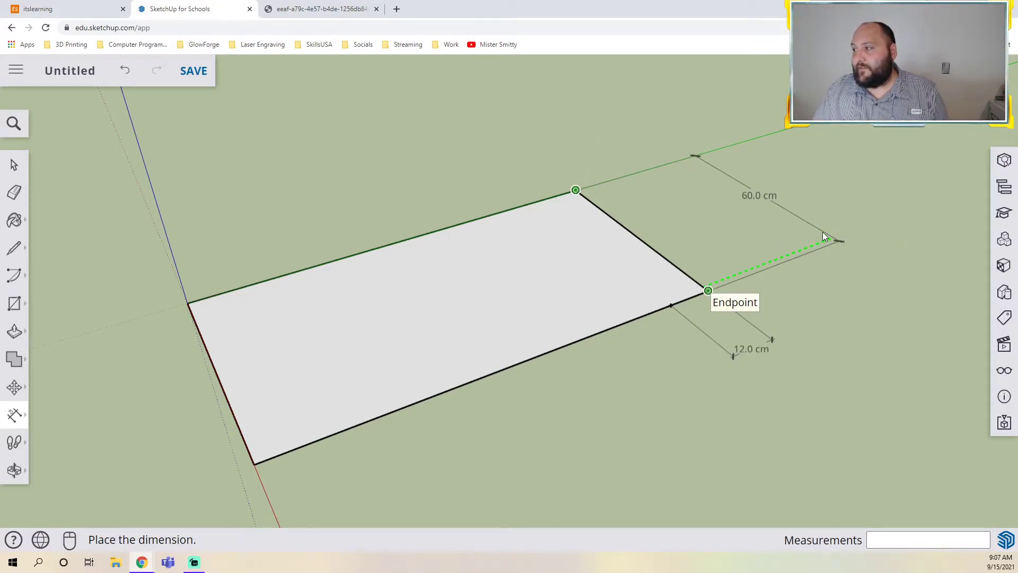
left_click(822, 231)
left_click(187, 302)
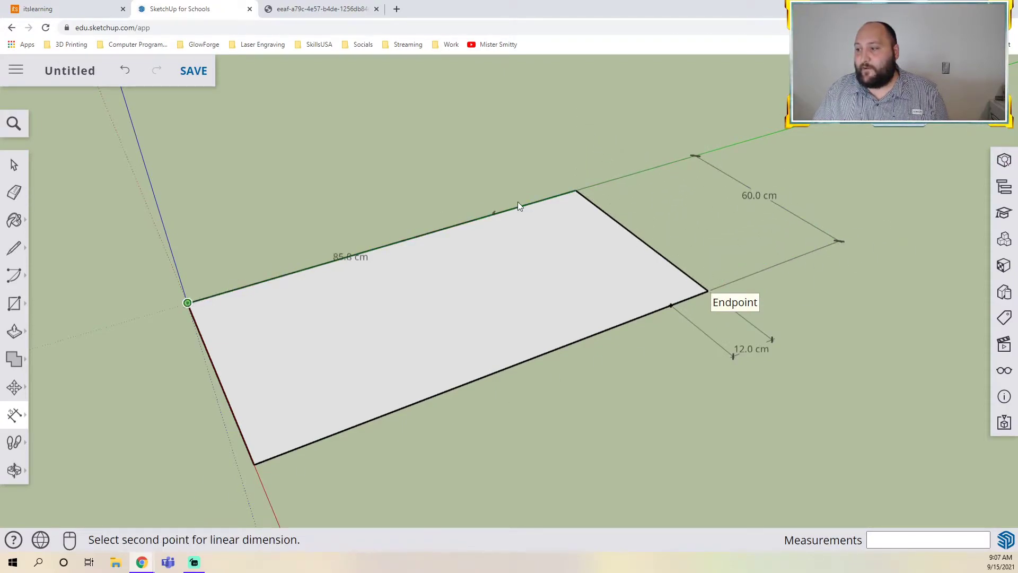
left_click(576, 190)
left_click(408, 197)
left_click(379, 235)
left_click(349, 183)
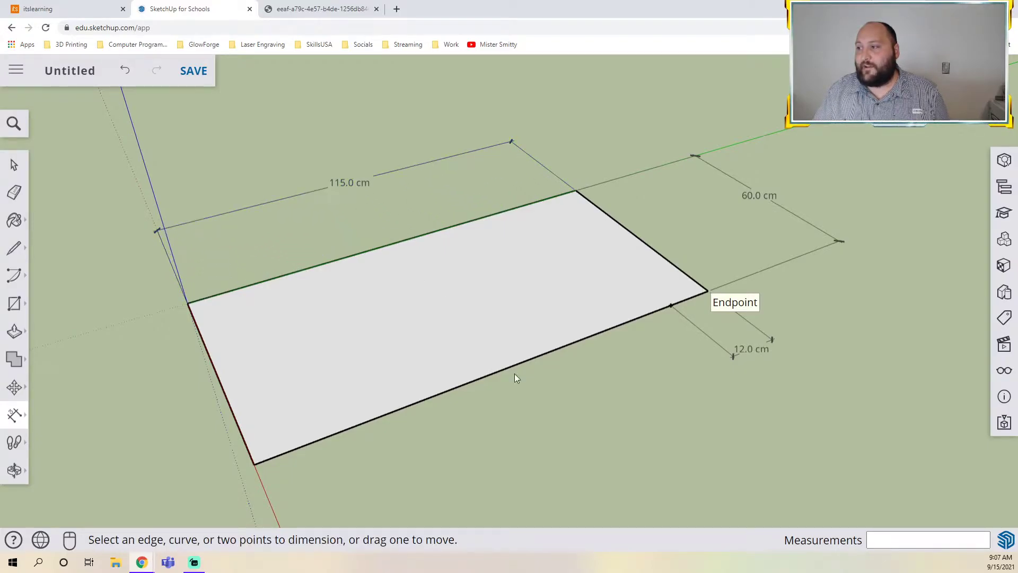
left_click(11, 167)
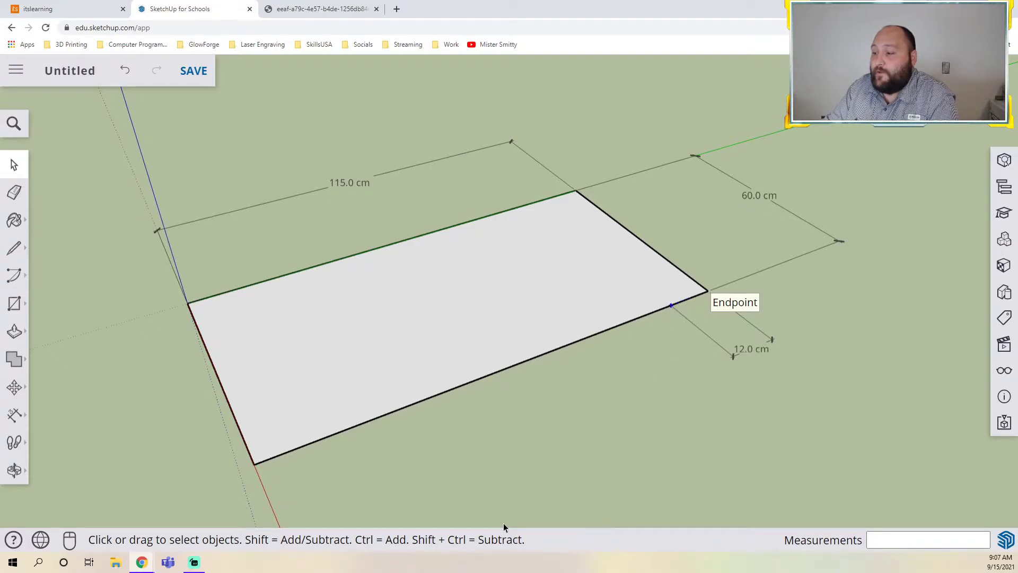
Step: Recheck the bracket drawing and place a guide point 20 cm from the origin along the short edge on the red axis
left_click(297, 9)
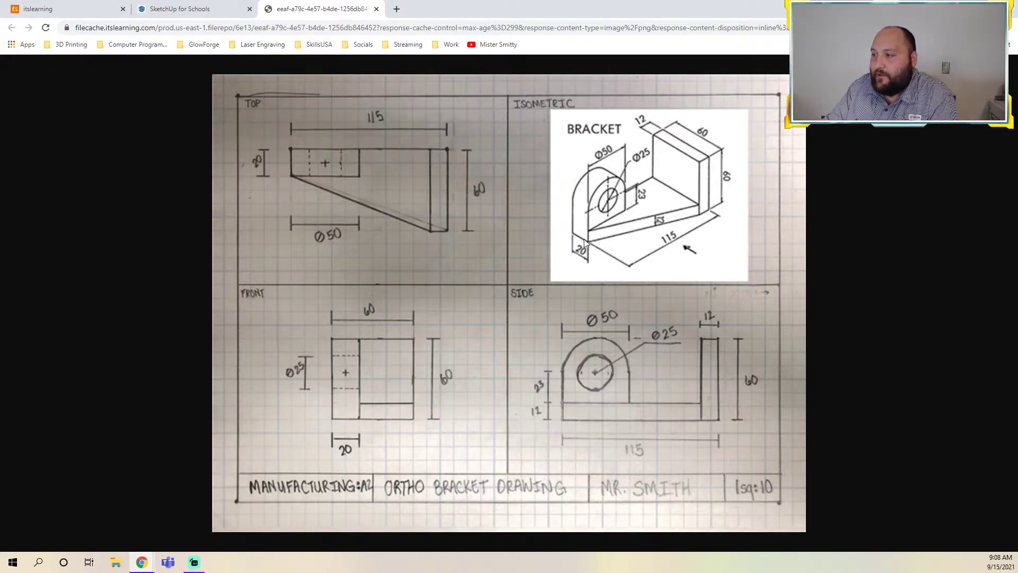
left_click(180, 9)
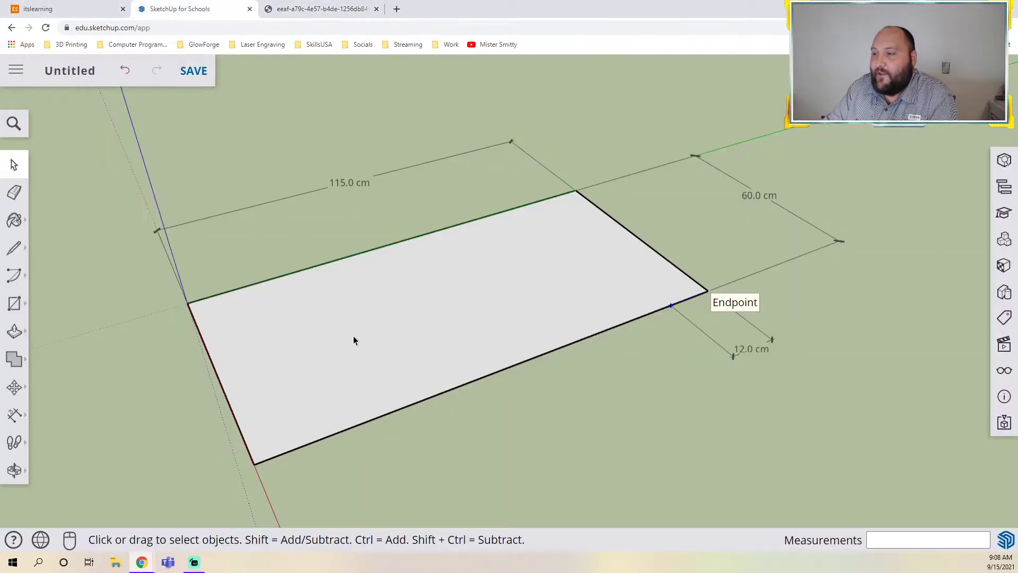
left_click(15, 414)
left_click(54, 335)
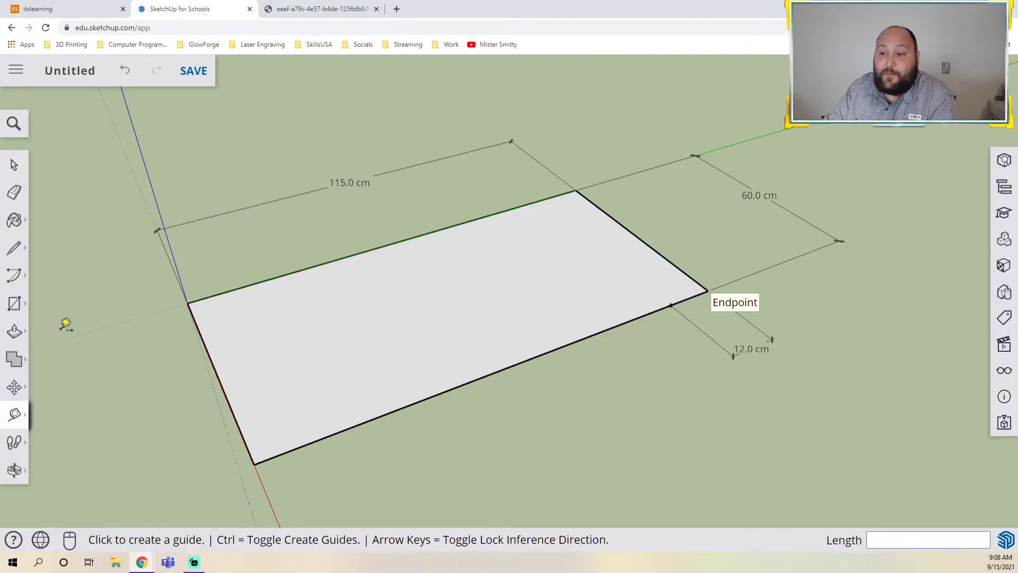
left_click(187, 304)
type("20")
key("Return")
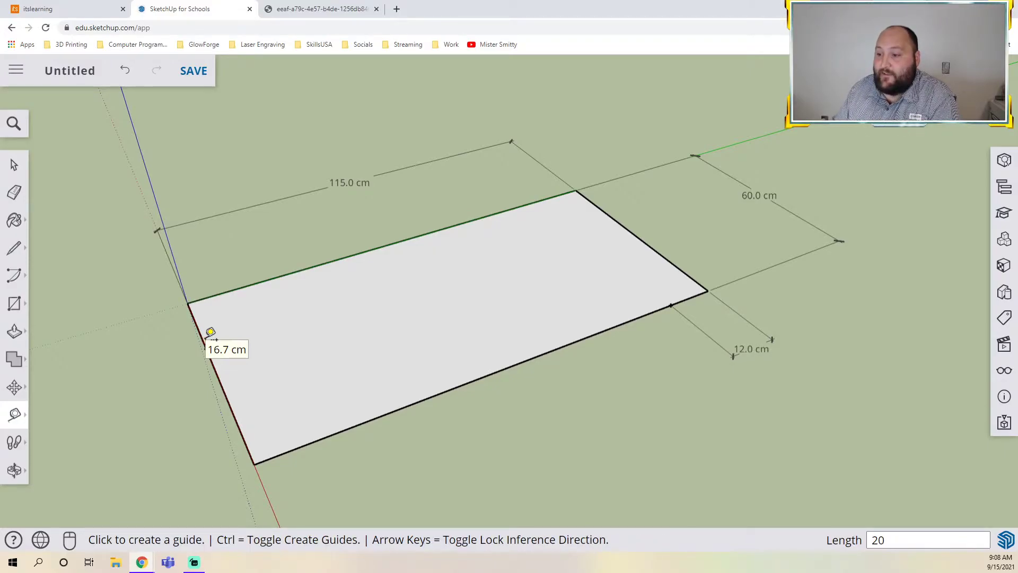
scroll(211, 359, "up", 2)
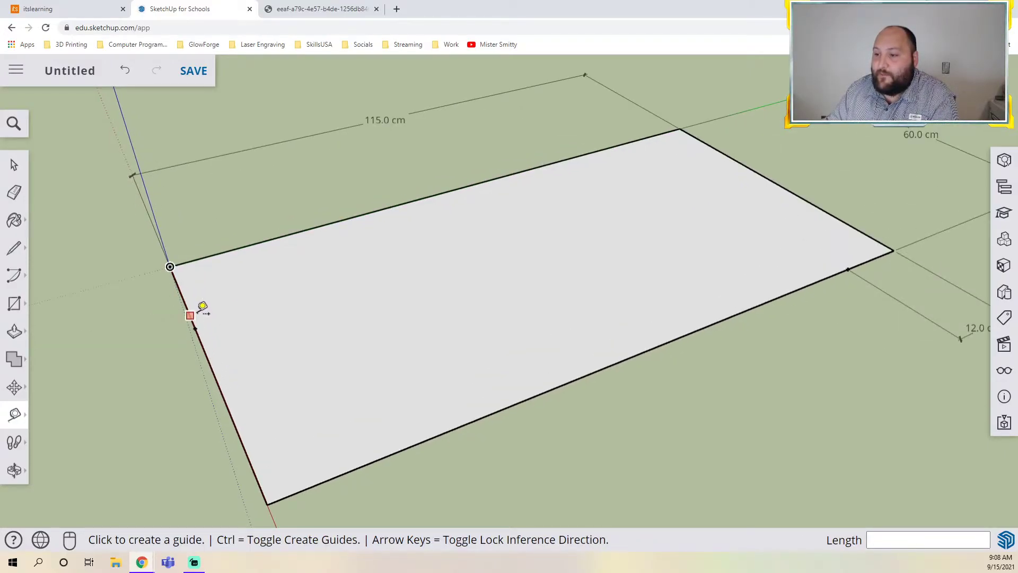
scroll(197, 326, "down", 2)
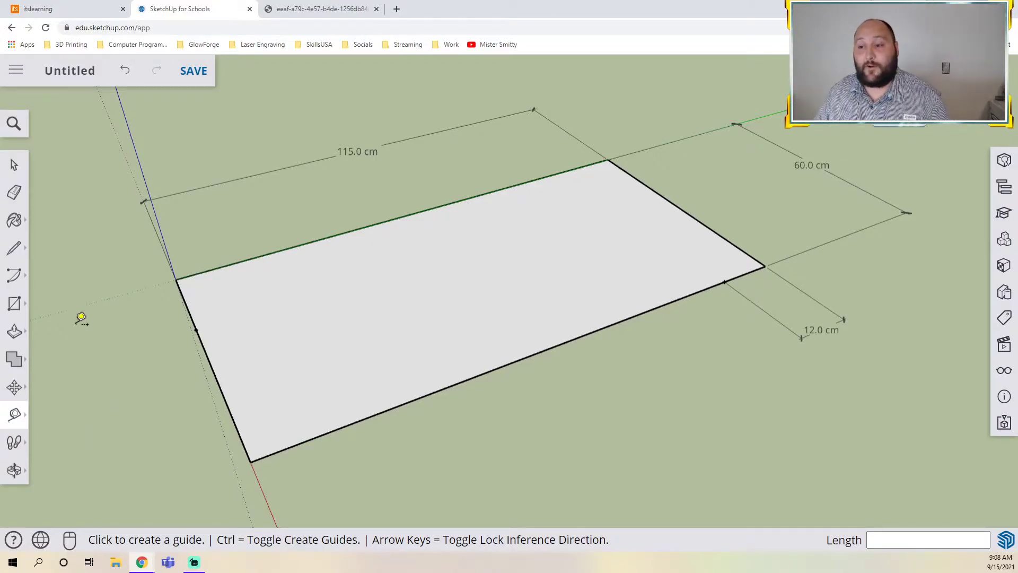
Step: Draw a diagonal line across the face from the 20 cm guide point to the 12 cm guide point
left_click(19, 245)
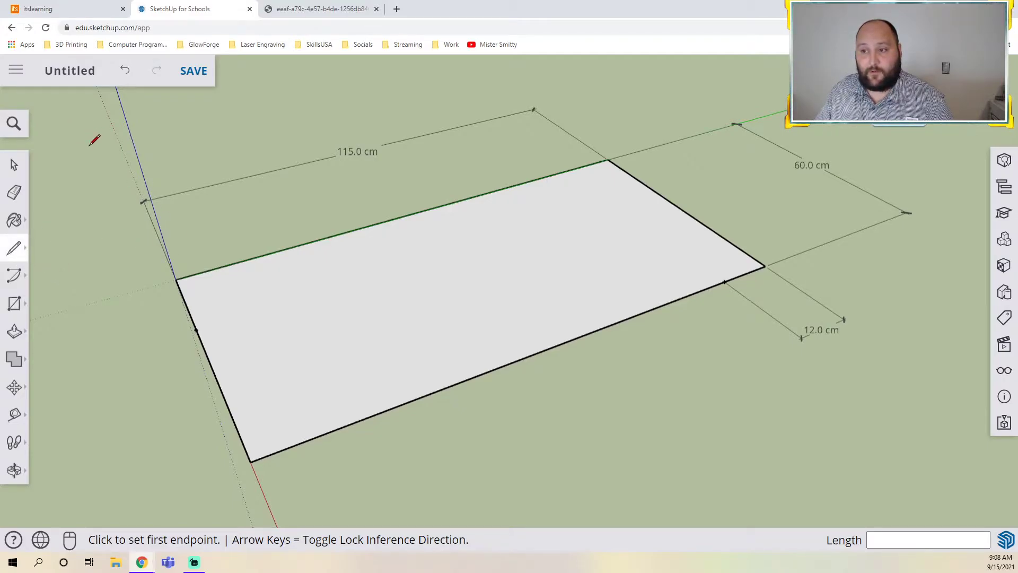
left_click(196, 329)
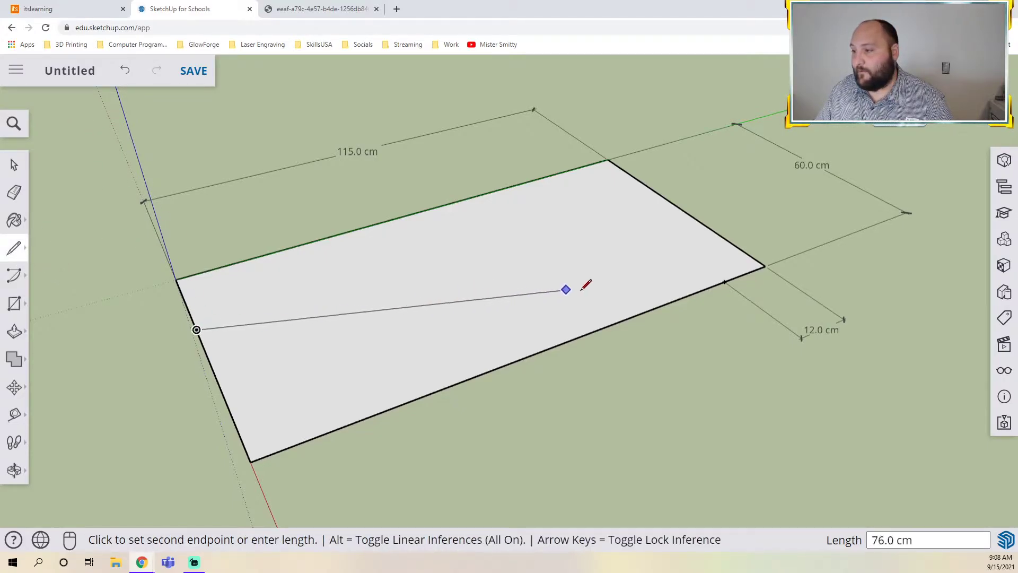
left_click(725, 281)
mouse_move(608, 411)
middle_mouse_down()
mouse_move(489, 496)
mouse_move(396, 391)
middle_mouse_up()
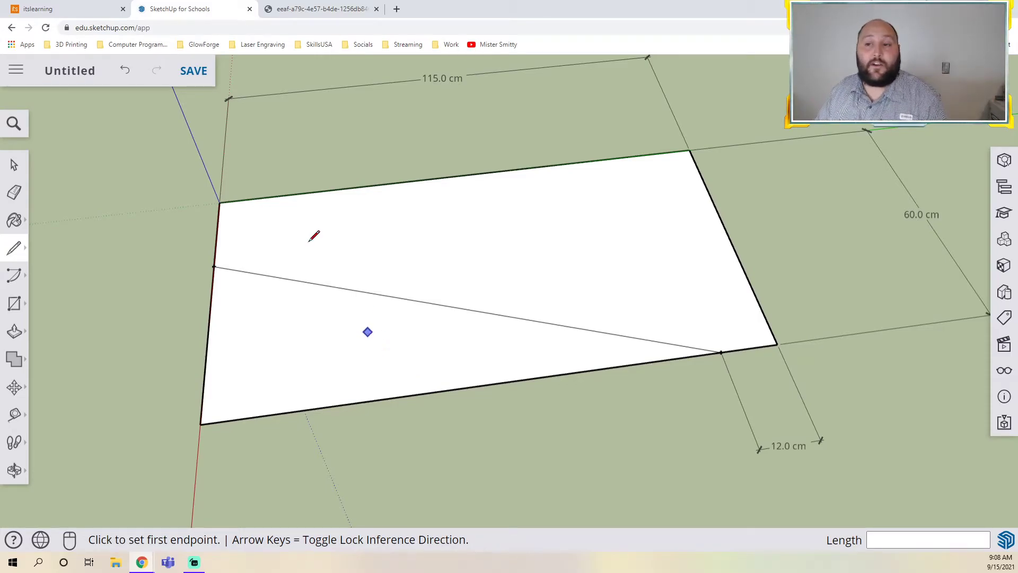
Step: Save the model to OneDrive under the name "YouTube SketchUp #1 - Bracket Model"
left_click(81, 73)
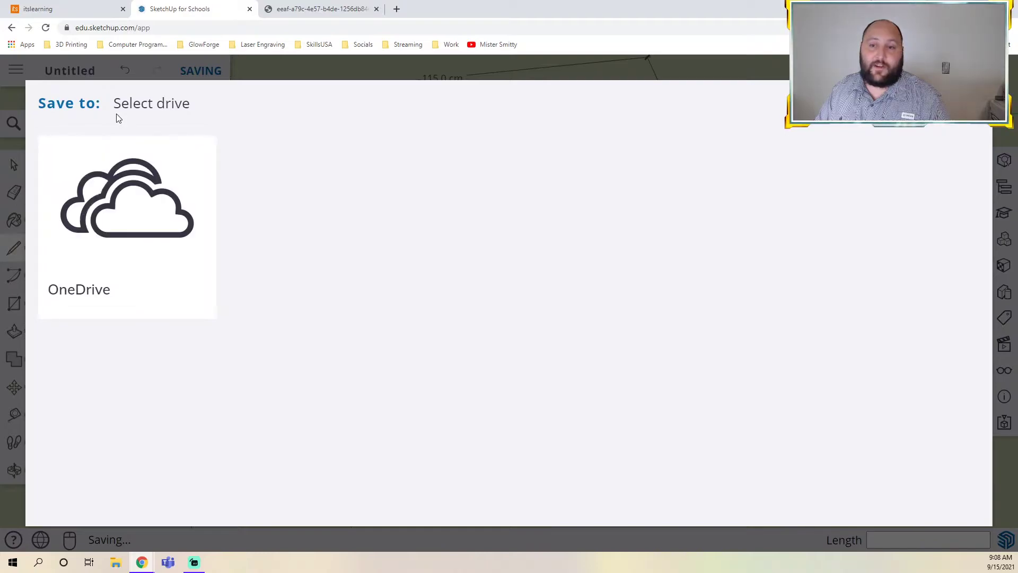
key("Escape")
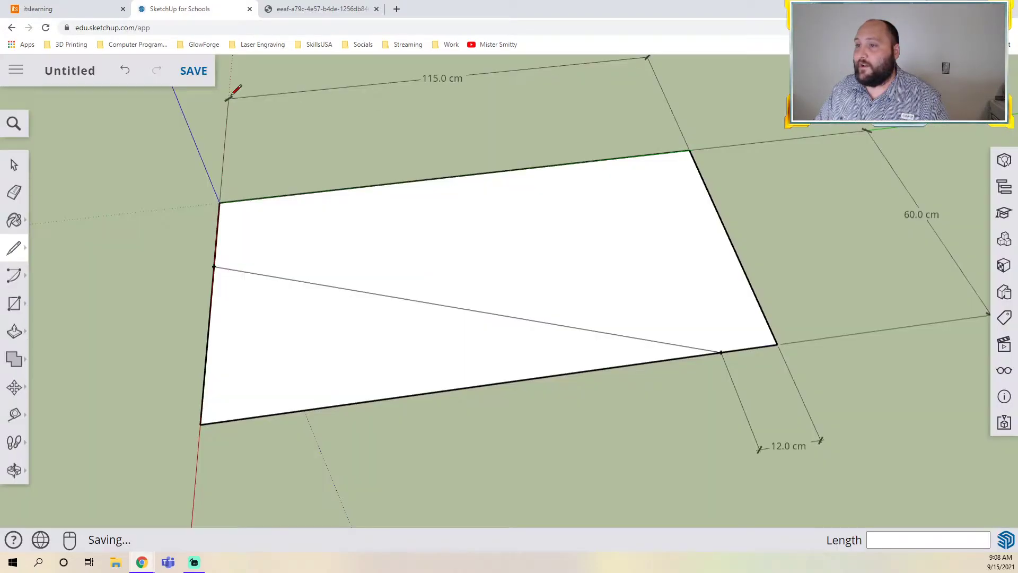
left_click(77, 77)
left_click(142, 305)
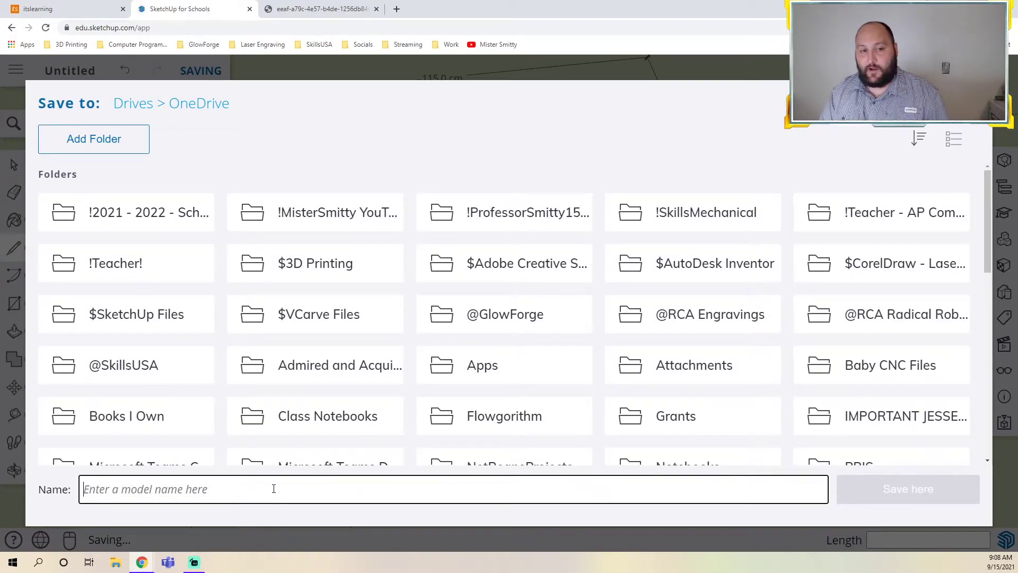
type("SketchUp")
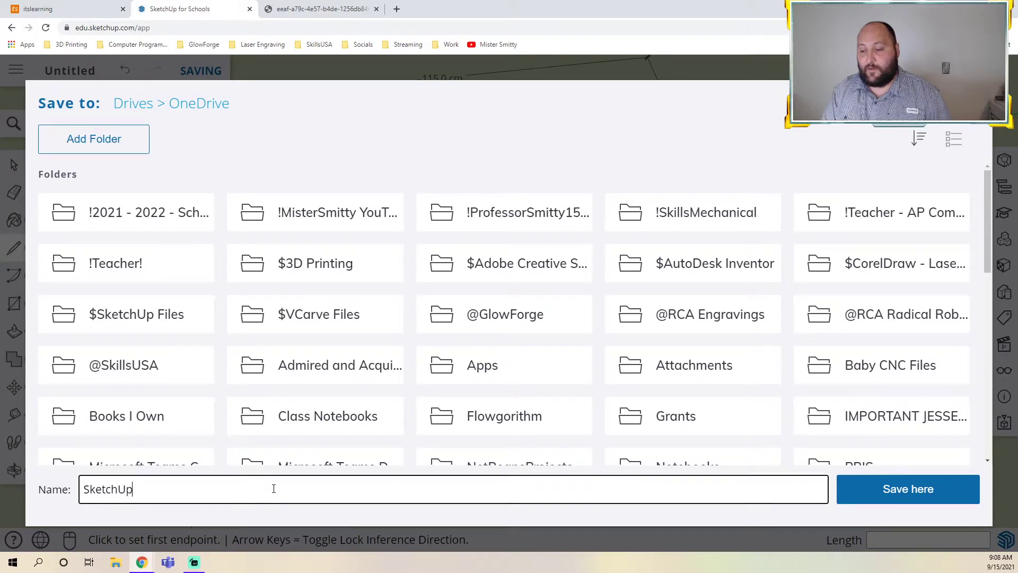
type(" #1 - Bracket Model")
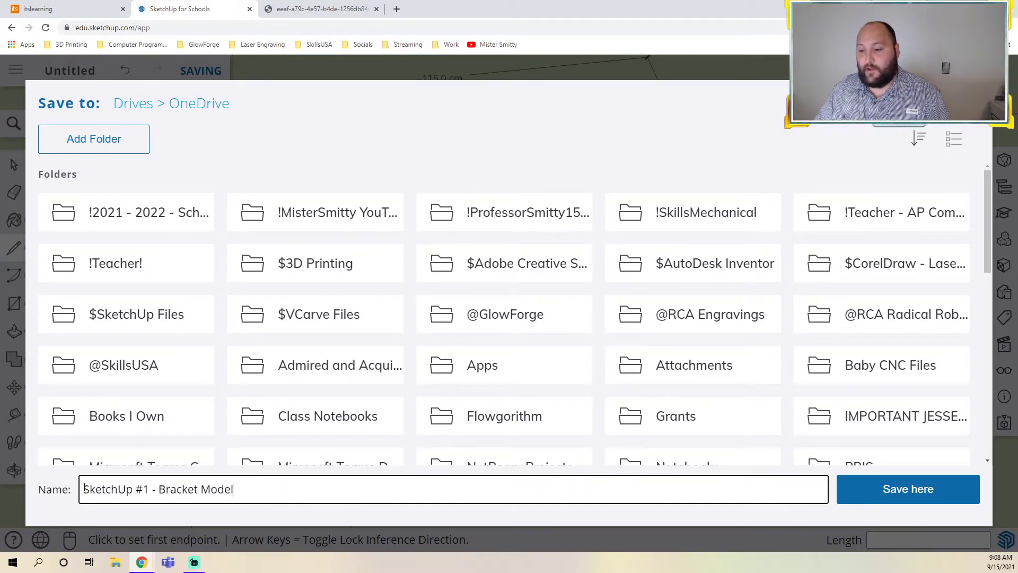
type("YouTube")
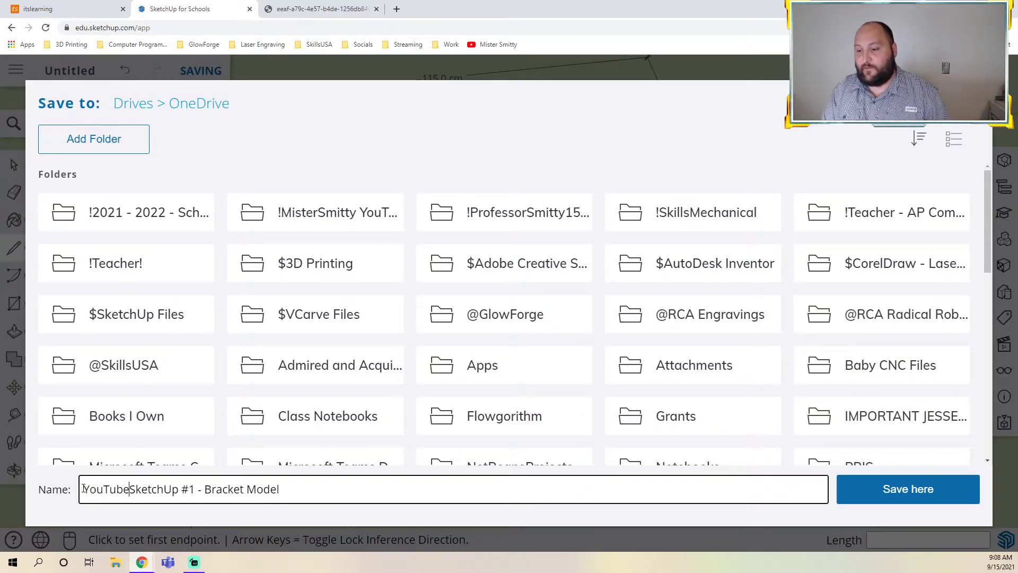
key("Return")
mouse_move(527, 288)
middle_mouse_down()
mouse_move(502, 256)
mouse_move(600, 145)
mouse_move(618, 157)
mouse_move(614, 170)
mouse_move(355, 295)
middle_mouse_up()
key("l")
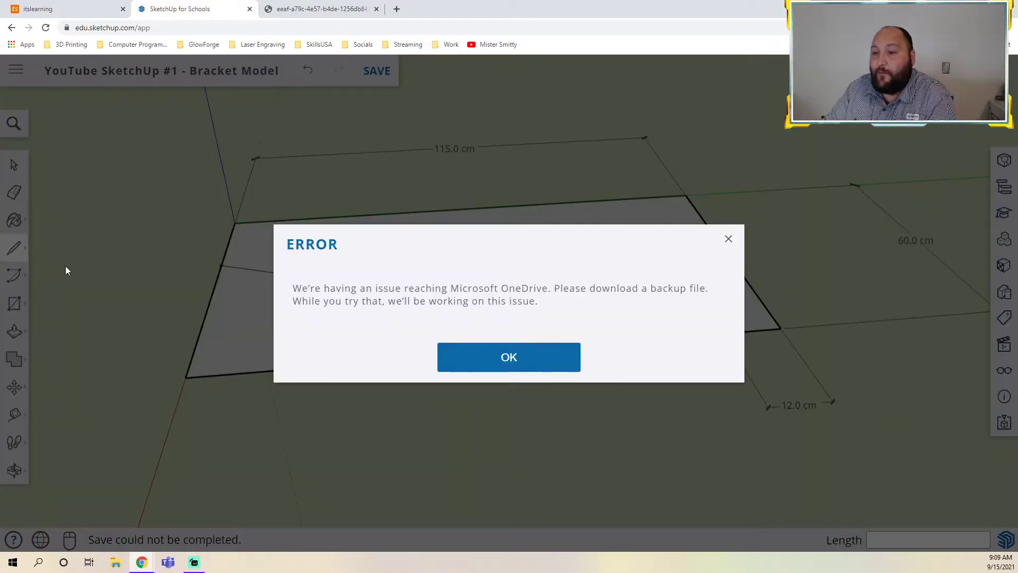
left_click(483, 361)
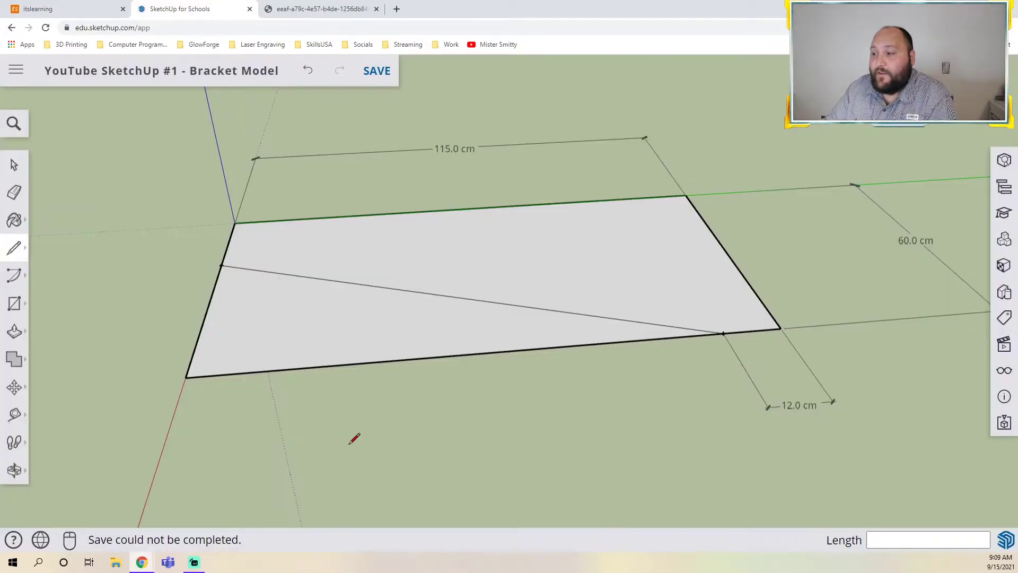
Step: Erase the two outer edges of the waste triangle beyond the diagonal line, leaving only the tapered base face
left_click(14, 194)
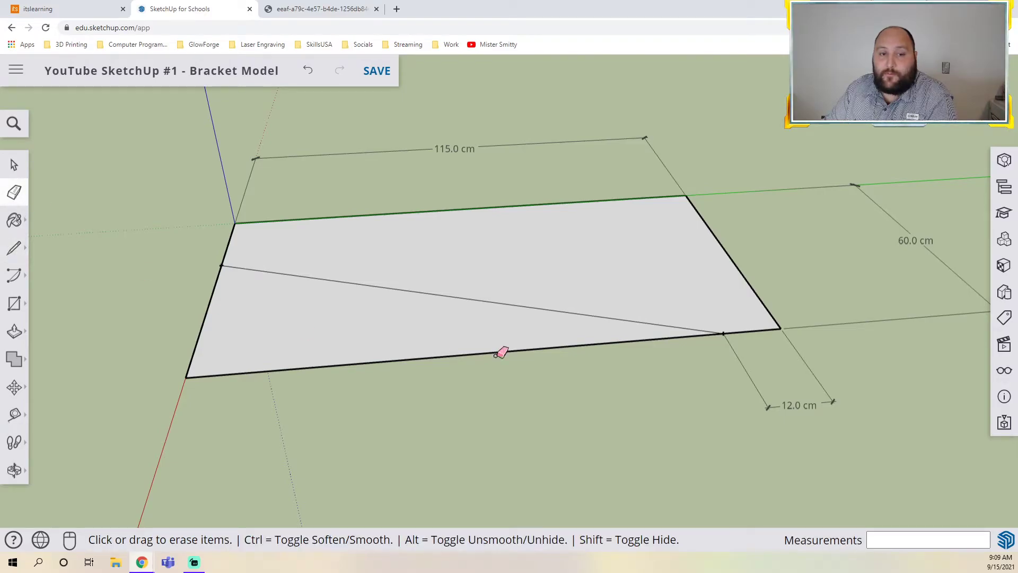
left_click(561, 346)
left_click(205, 321)
mouse_move(206, 320)
middle_mouse_down()
mouse_move(382, 411)
mouse_move(468, 313)
mouse_move(463, 304)
mouse_move(446, 372)
mouse_move(230, 355)
mouse_move(221, 276)
mouse_move(297, 319)
mouse_move(450, 316)
middle_mouse_up()
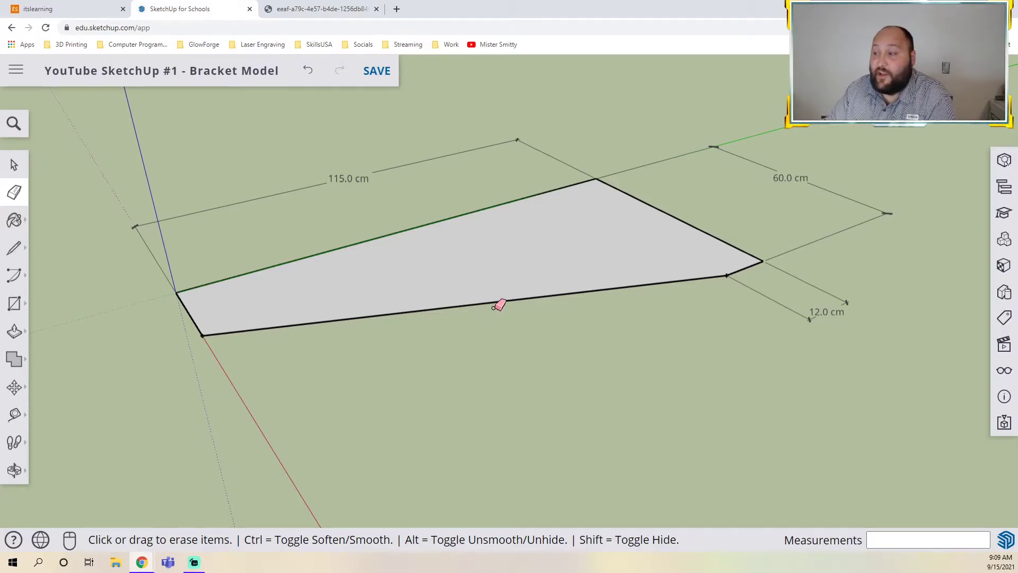
Step: Dimension the tapered face's short edge on the red axis, placing the dimension outside the face
middle_click_drag(500, 302, 459, 313)
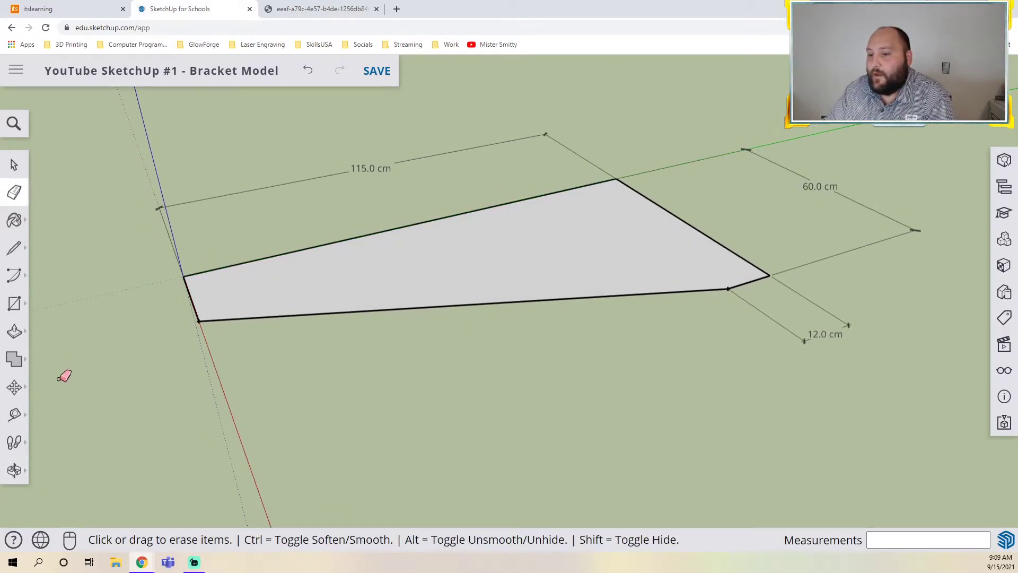
left_click(14, 414)
left_click(75, 363)
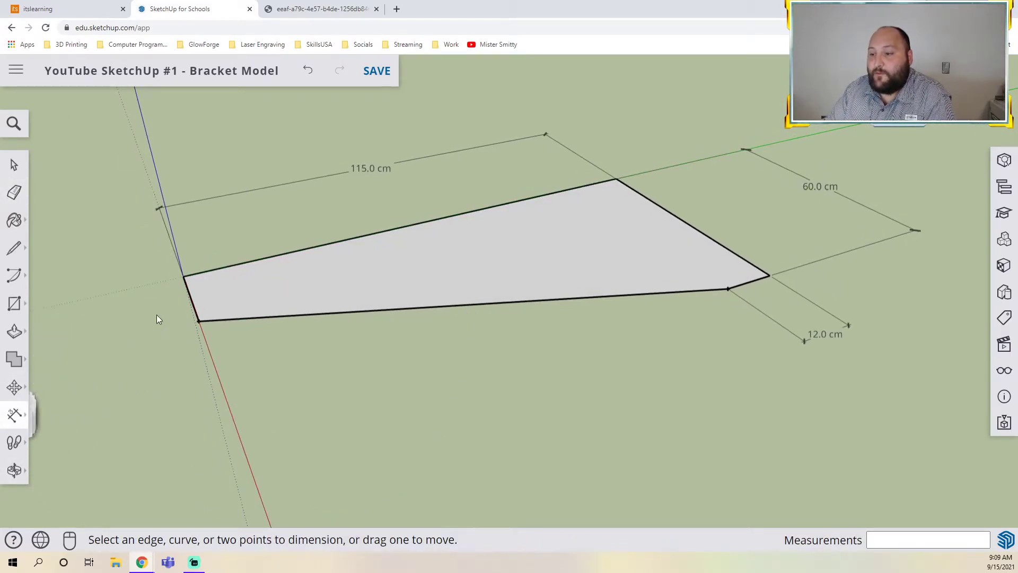
left_click(183, 276)
left_click(198, 321)
left_click(131, 327)
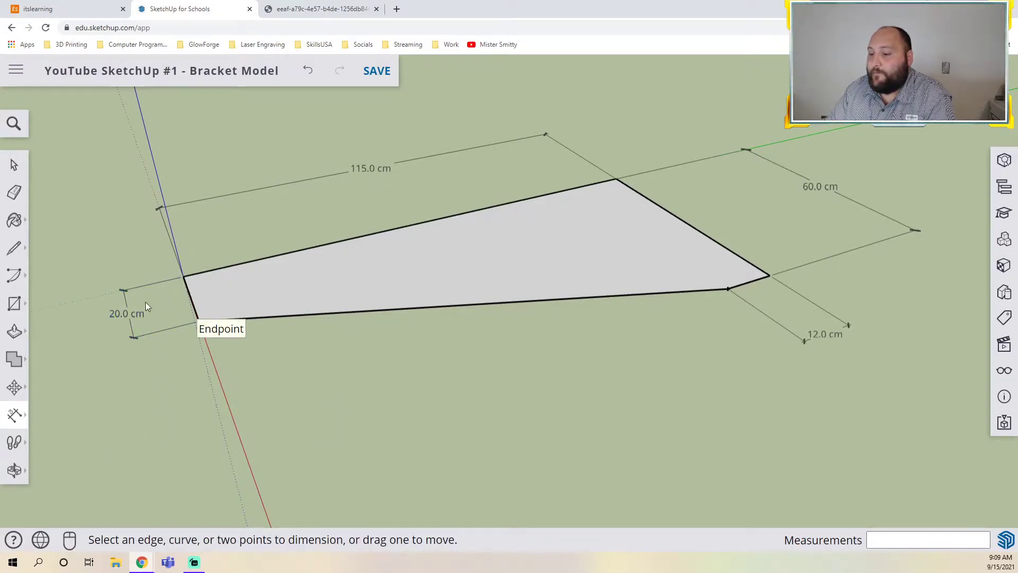
Step: Recheck the bracket drawing and extrude the tapered base face upward by 12 cm
left_click(296, 10)
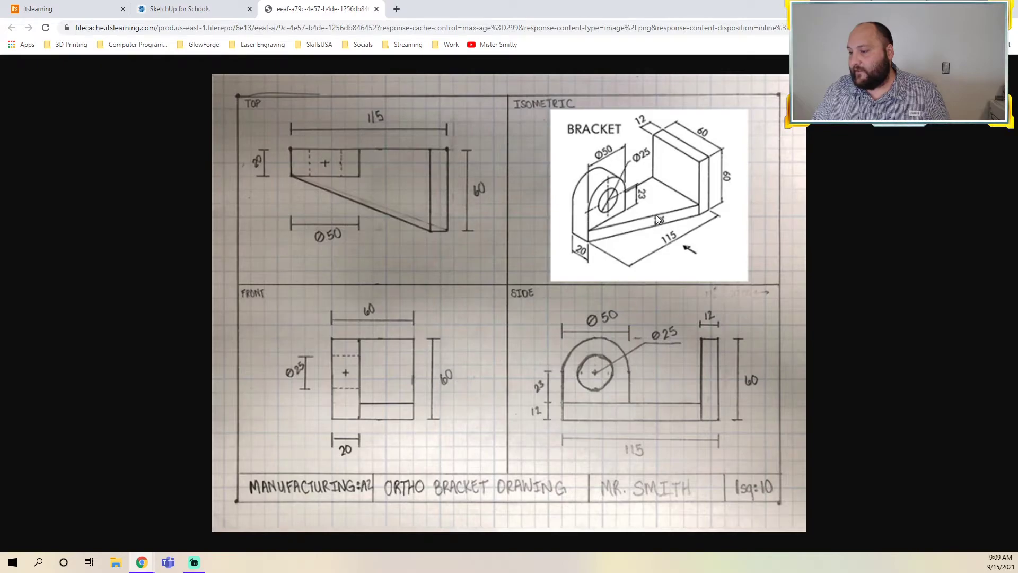
left_click(173, 11)
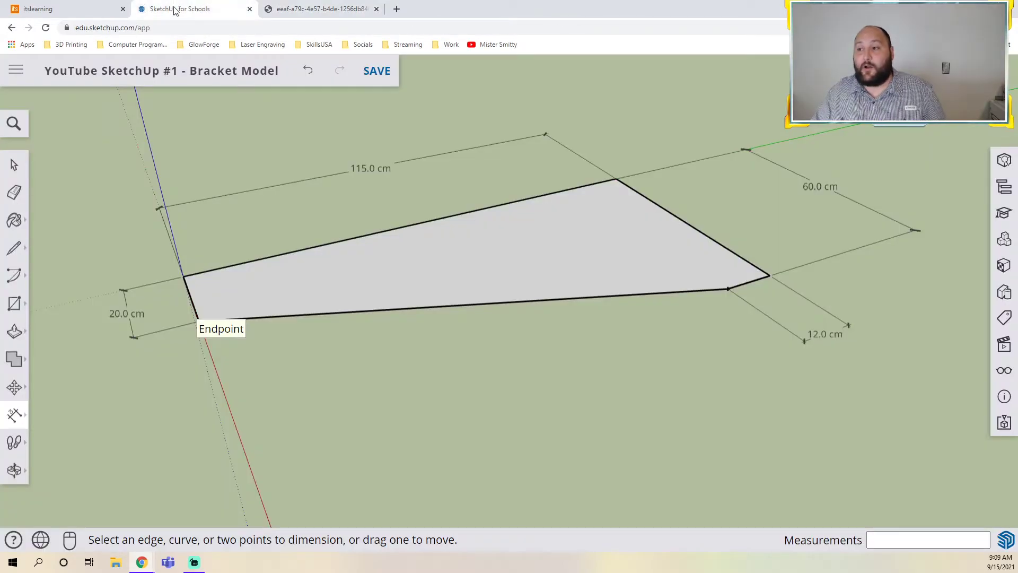
left_click(15, 332)
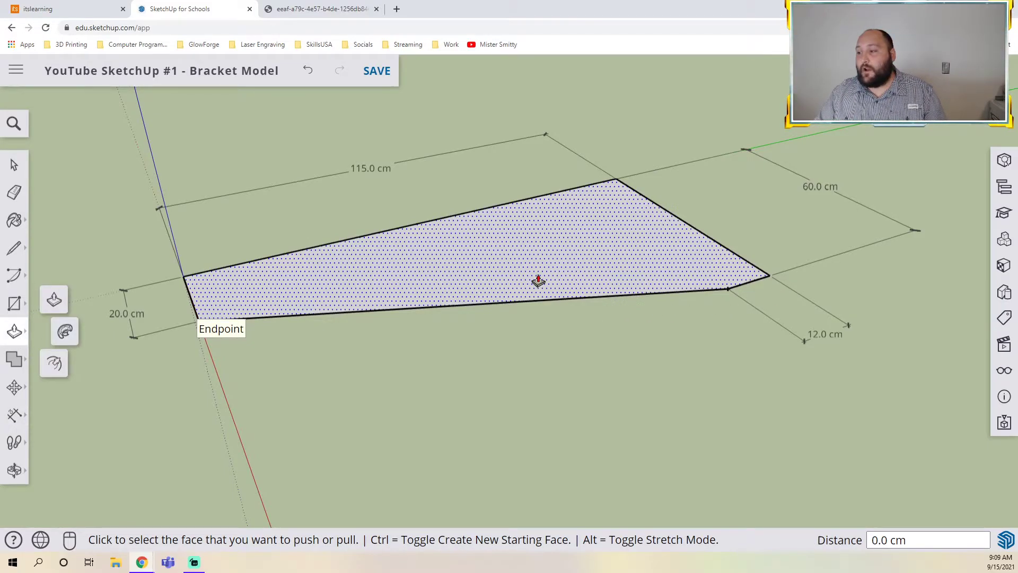
left_click(498, 257)
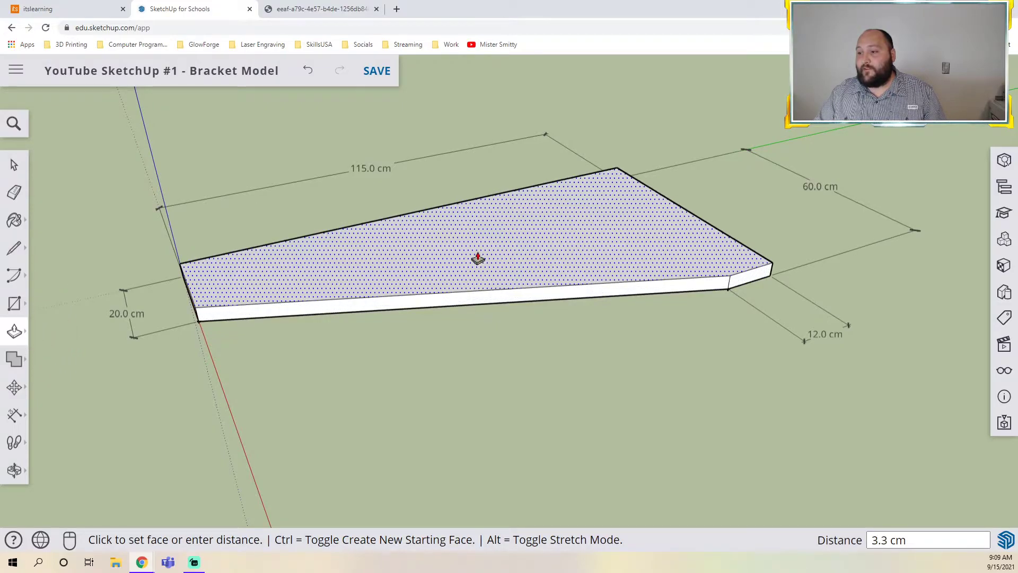
left_click(474, 230)
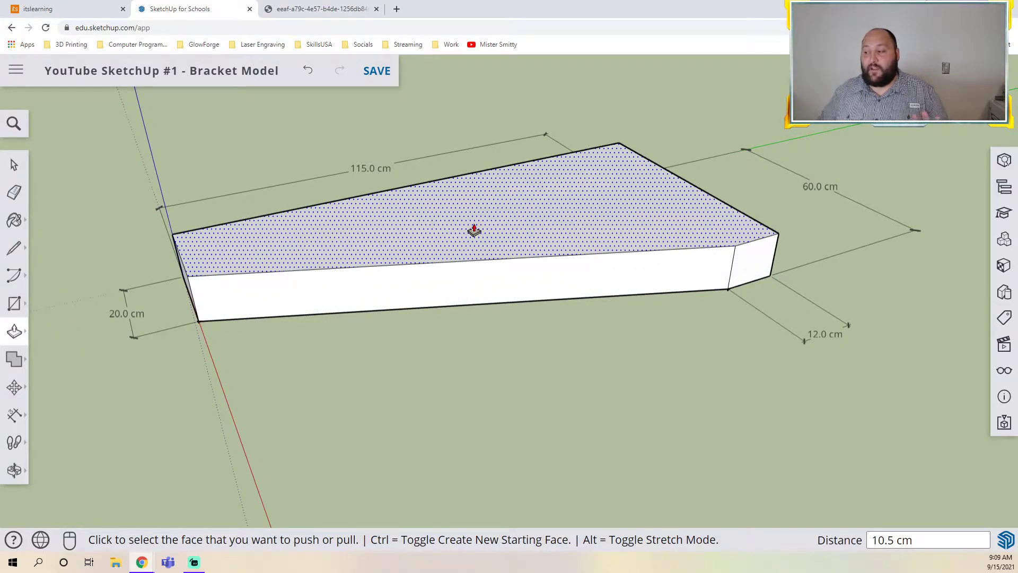
type("1")
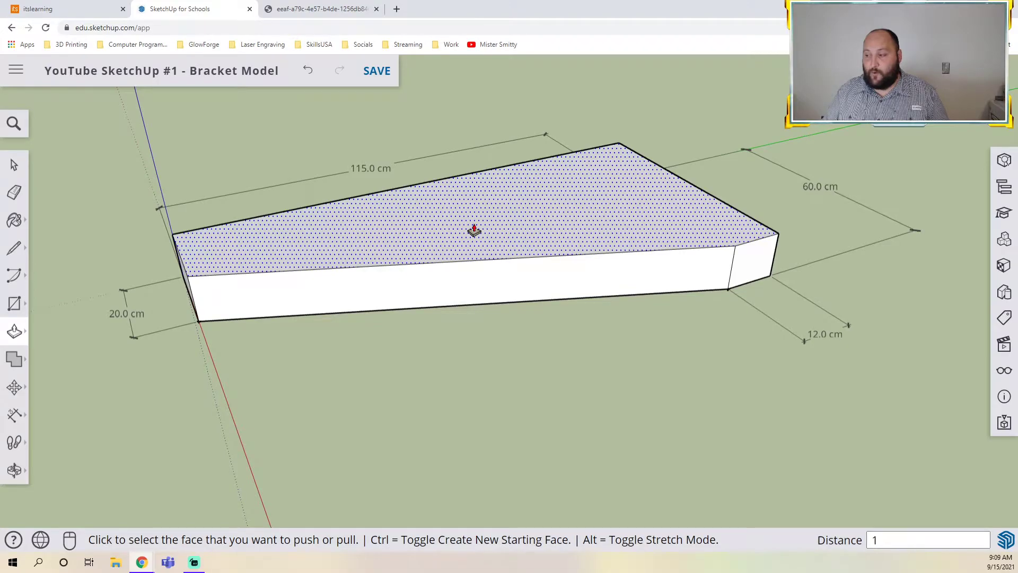
type("2")
key("Return")
middle_click_drag(527, 375, 405, 362)
key("p")
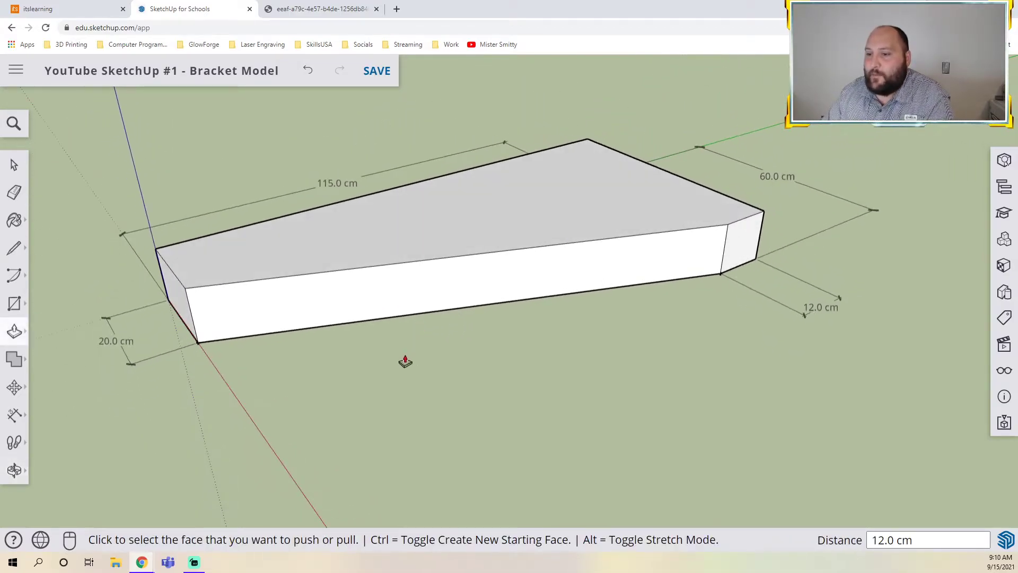
Step: Dimension the base's thickness along the vertical edge at its narrow end, placing the dimension outside the solid
left_click(14, 414)
left_click(197, 342)
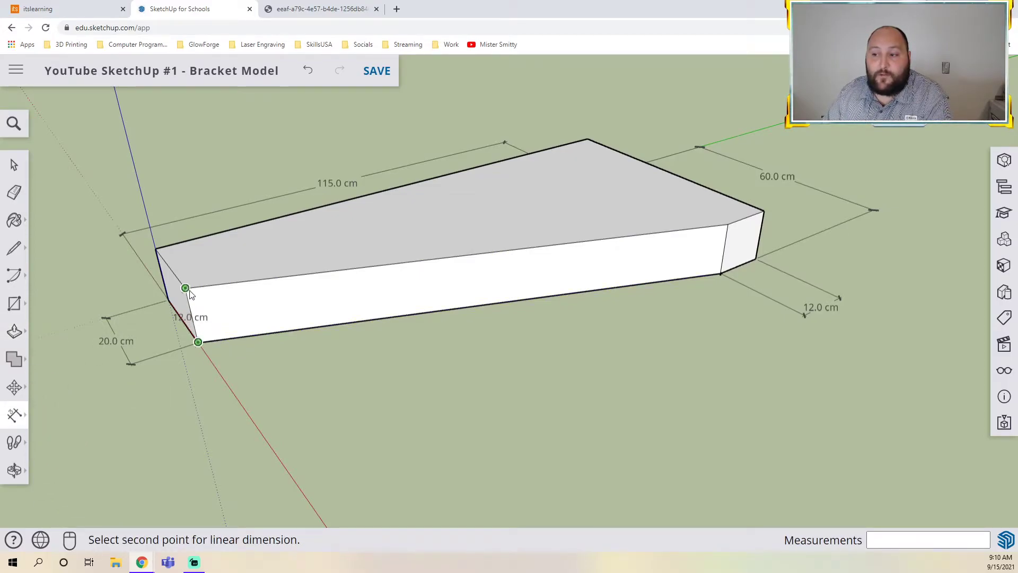
left_click(185, 288)
left_click(115, 311)
middle_click_drag(151, 409, 218, 411)
Step: Recheck the bracket drawing and draw a 60 by 12 cm rectangle on the base's upper face along its wide end
left_click(318, 9)
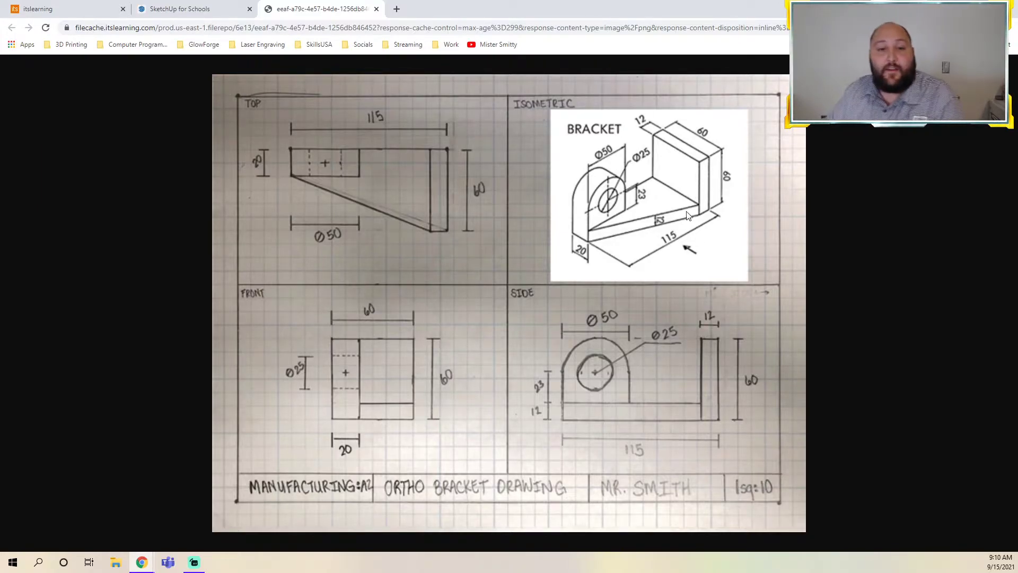
left_click(183, 9)
key("r")
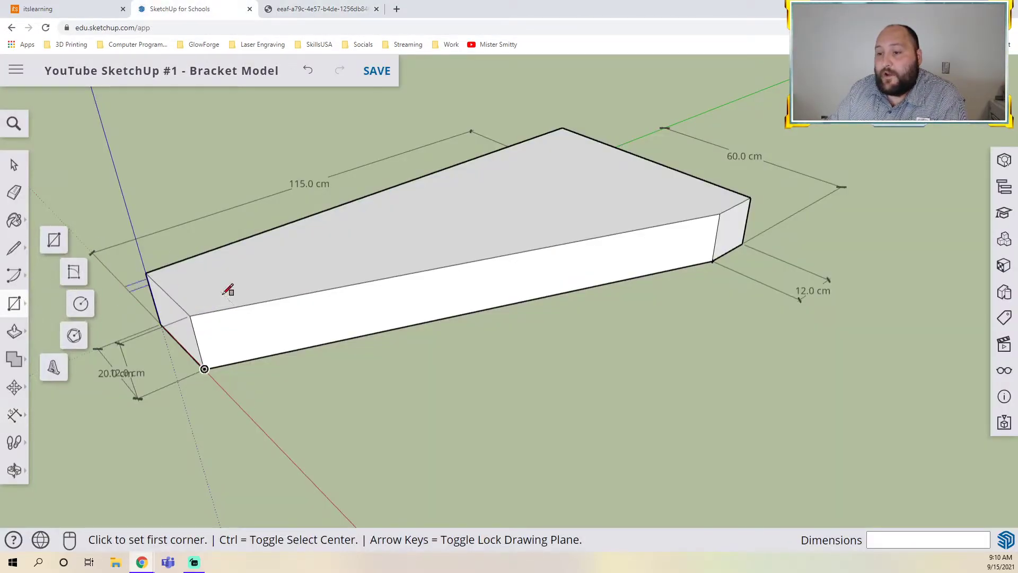
middle_click_drag(611, 249, 538, 333)
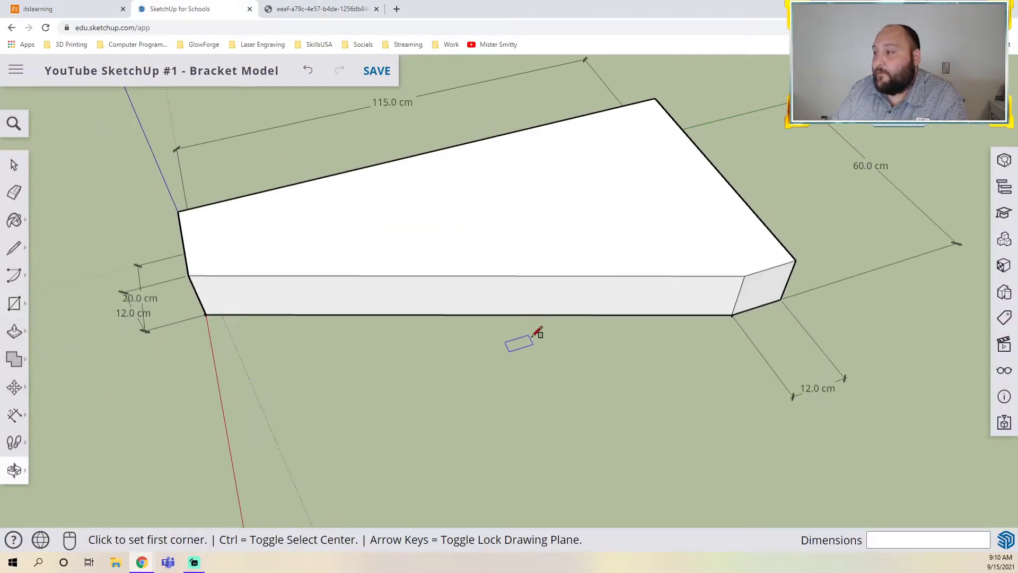
left_click(745, 276)
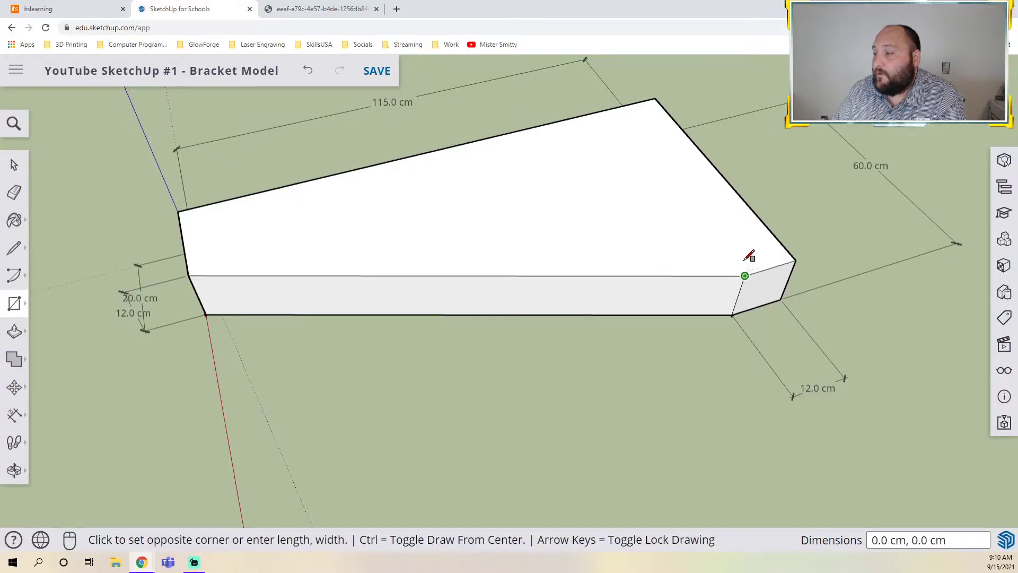
left_click(655, 98)
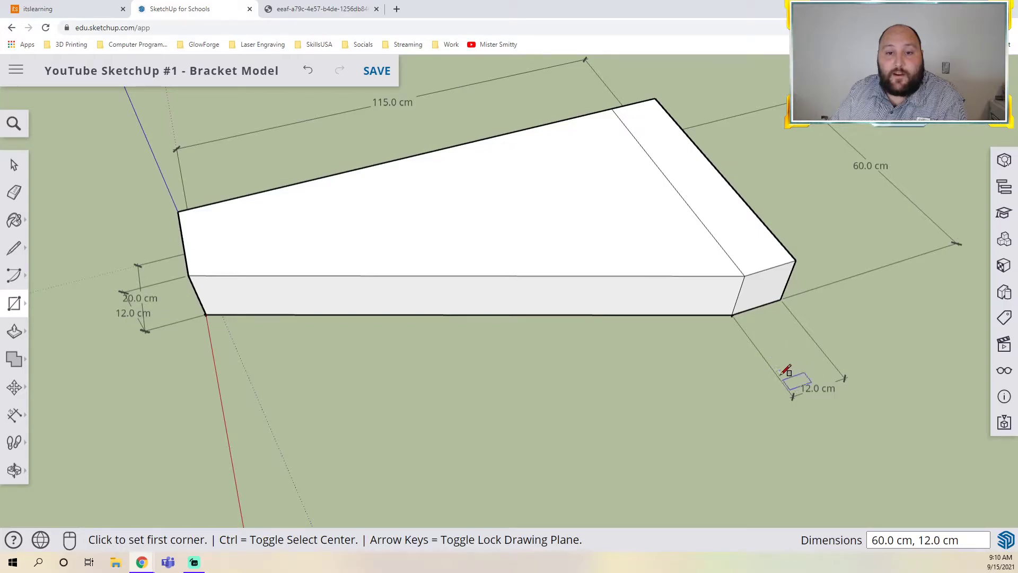
Step: Extrude the 60 by 12 cm strip upward by 48 cm to form the bracket's upright plate
left_click(14, 331)
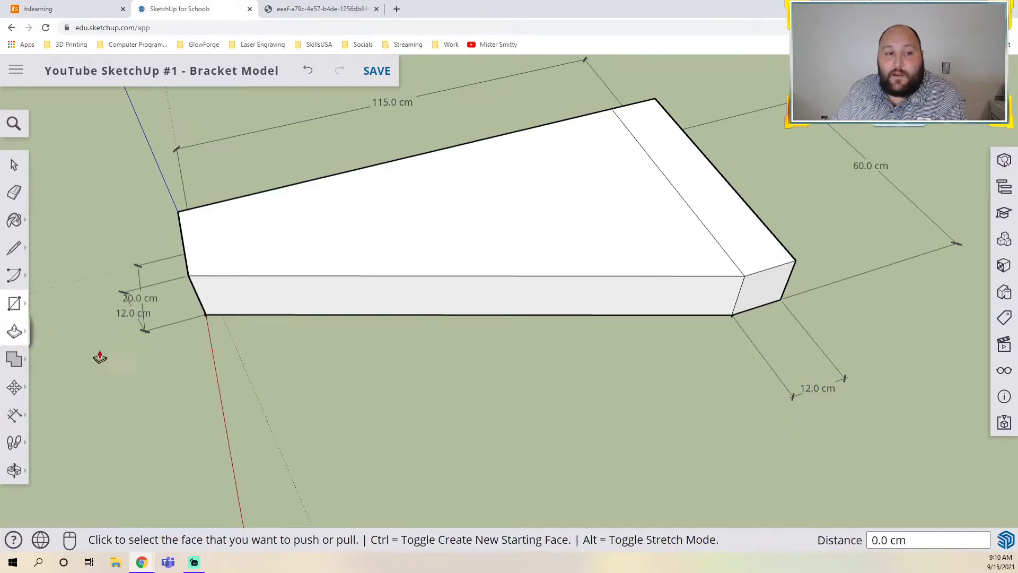
left_click_drag(757, 250, 745, 175)
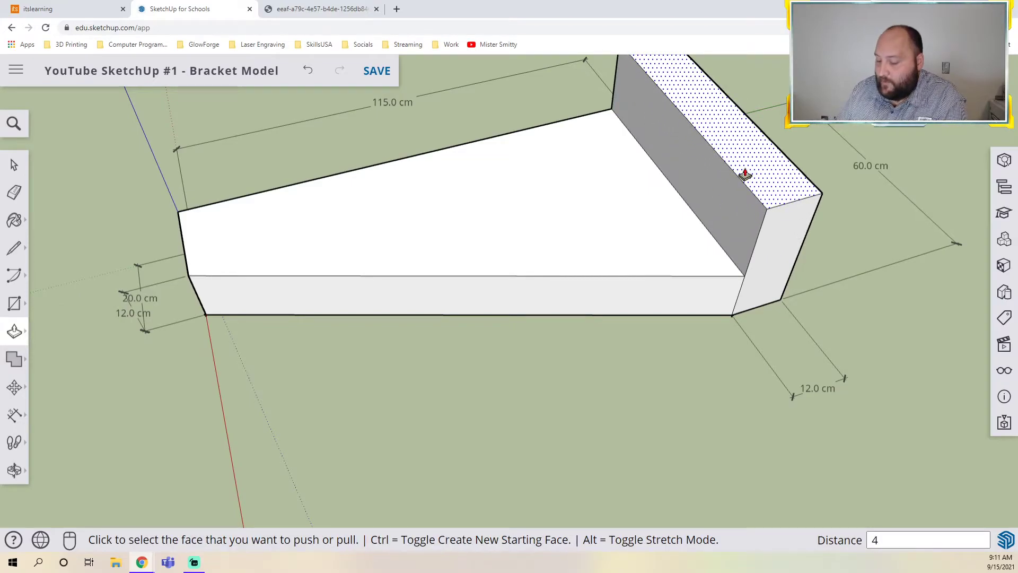
key("Return")
scroll(670, 170, "down", 5)
middle_click_drag(671, 170, 595, 171)
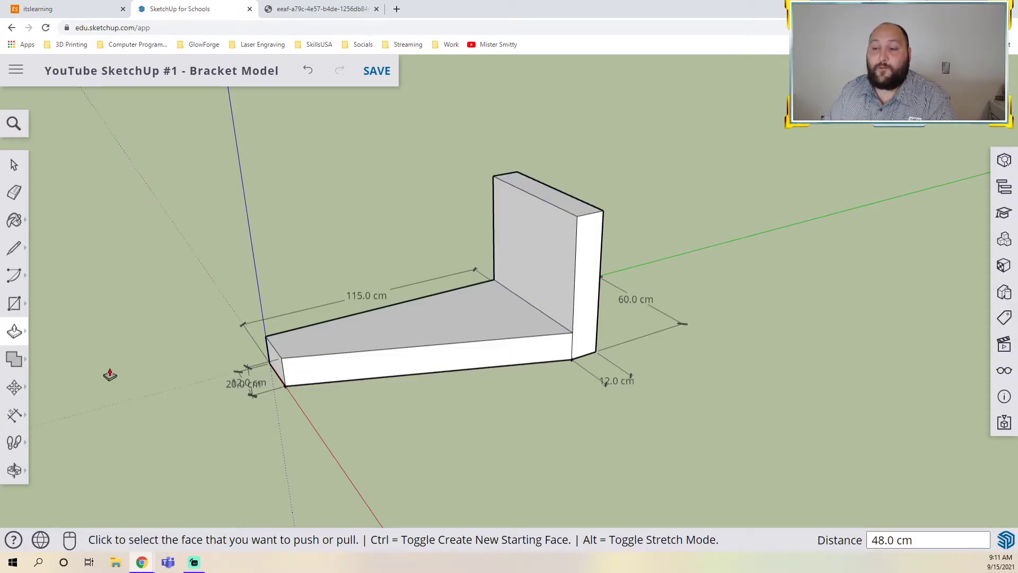
Step: Dimension the upright plate's full height along its outer vertical edge, placing the dimension outside the solid
left_click(6, 416)
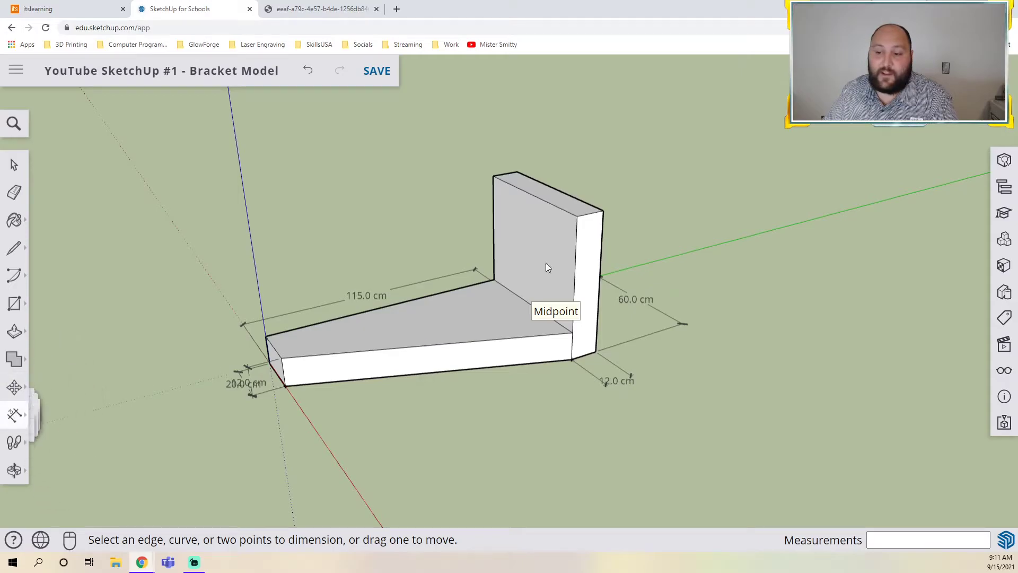
left_click(603, 211)
left_click(596, 353)
left_click(668, 365)
mouse_move(668, 365)
middle_mouse_down()
mouse_move(688, 291)
mouse_move(698, 326)
mouse_move(660, 377)
mouse_move(461, 377)
mouse_move(522, 412)
mouse_move(682, 356)
middle_mouse_up()
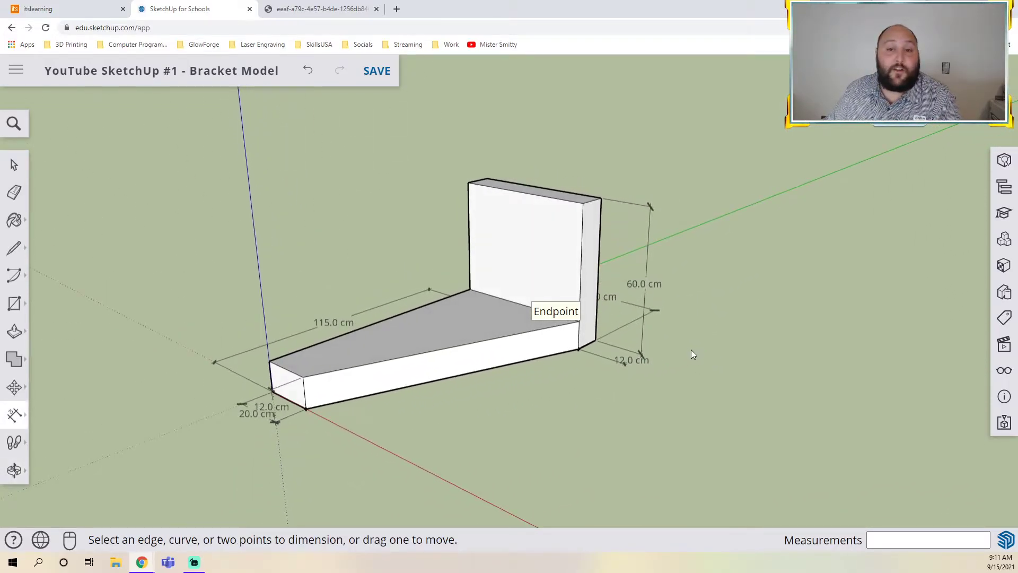
Step: Examine the base's narrow end and check the bracket drawing for the rounded lug and its hole
middle_click_drag(741, 376, 659, 386)
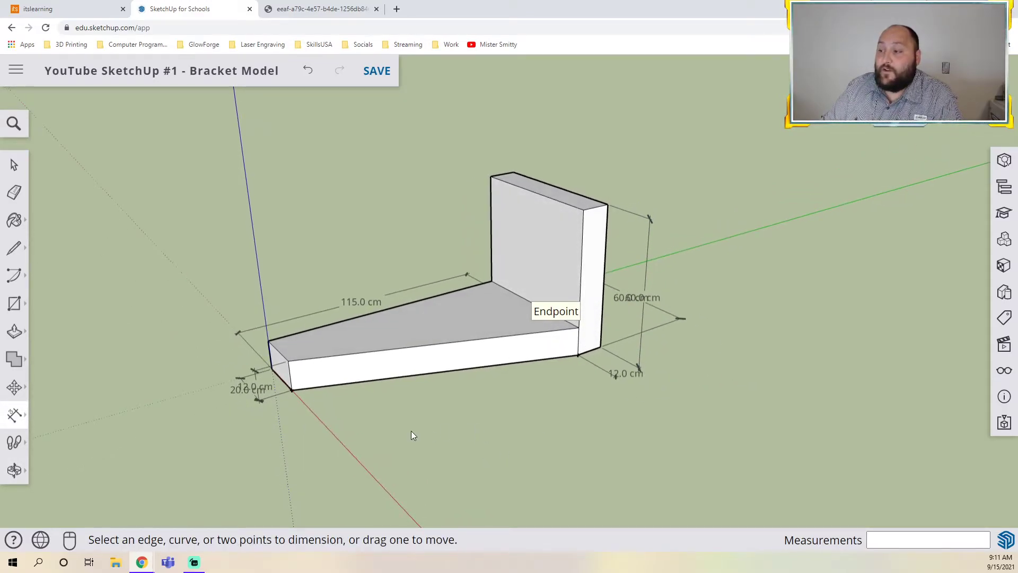
middle_click_drag(459, 417, 328, 324)
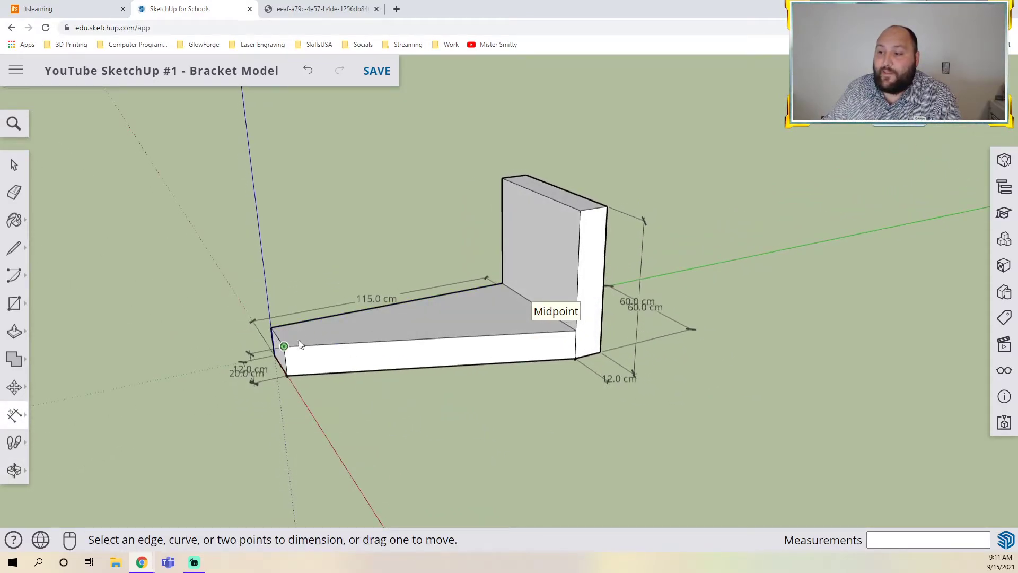
left_click(317, 5)
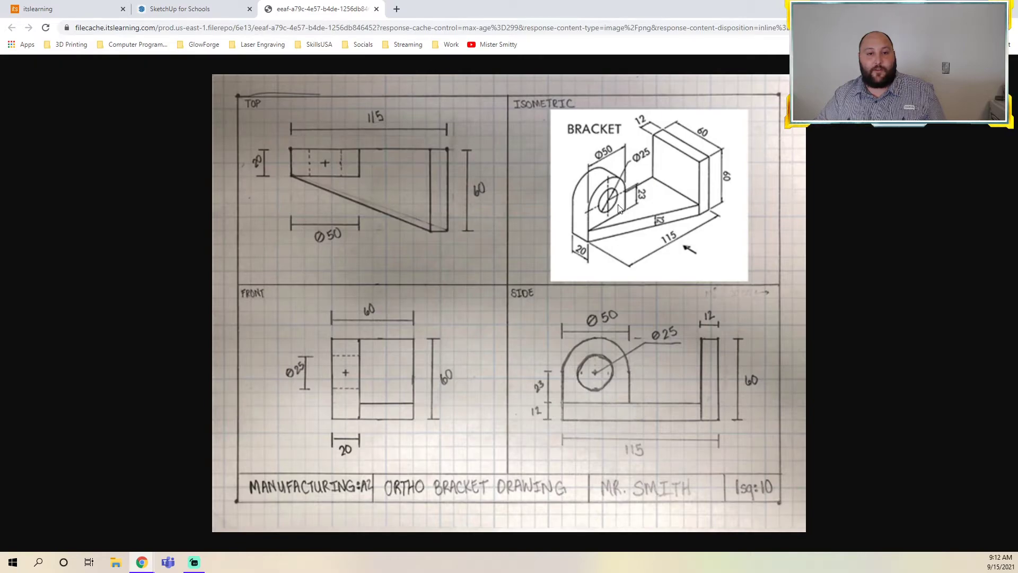
left_click(180, 9)
mouse_move(371, 185)
middle_mouse_down()
mouse_move(418, 245)
mouse_move(459, 383)
middle_mouse_up()
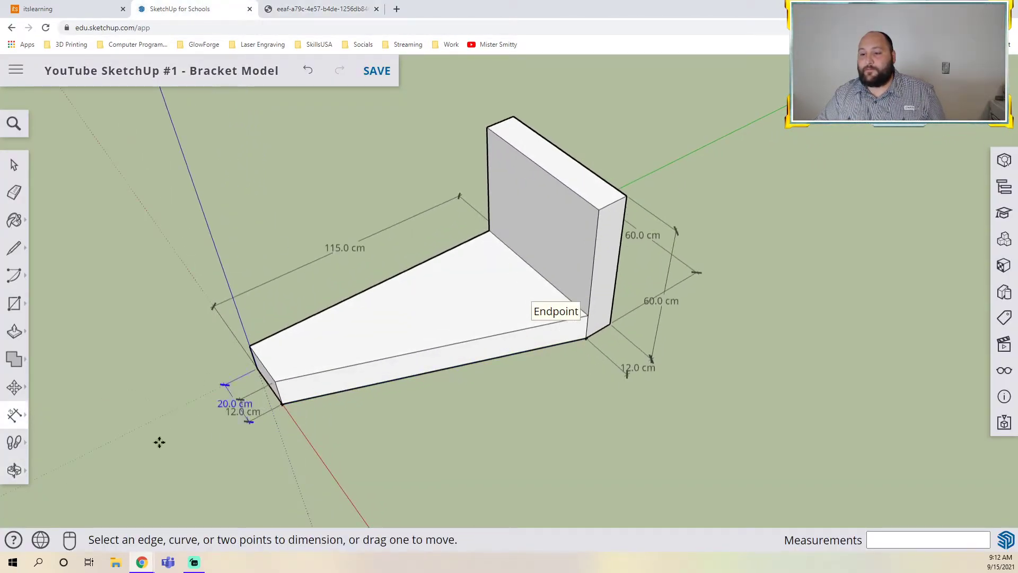
Step: Draw a 50 by 20 cm rectangle on the base's upper face, starting at the corner of its narrow end
left_click(14, 303)
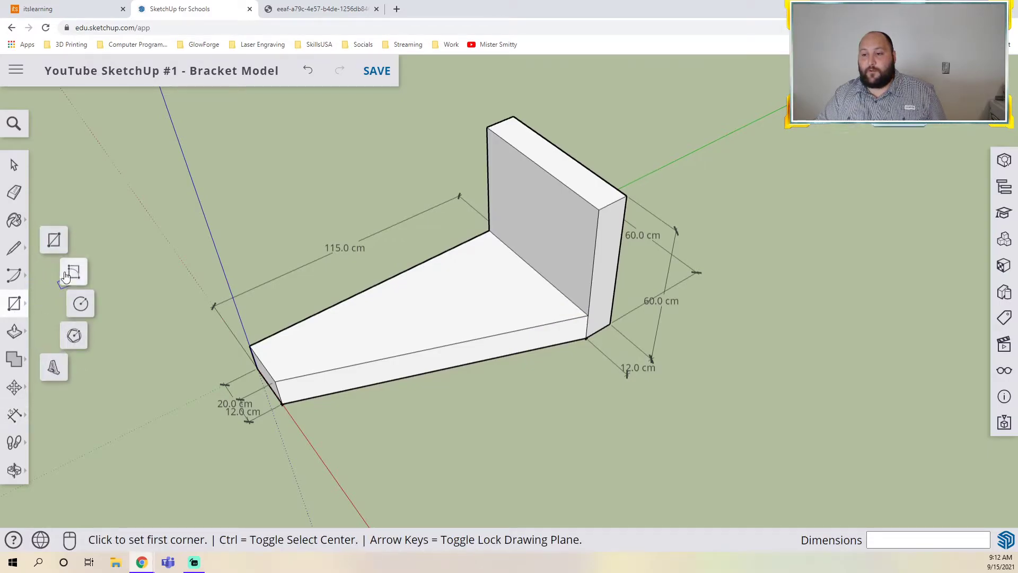
left_click(249, 345)
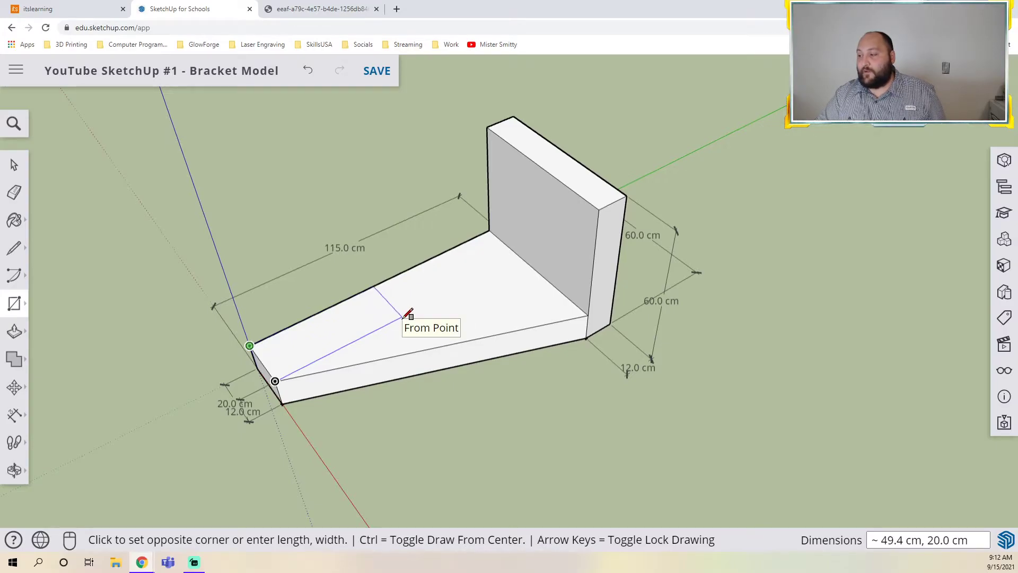
type("50, 20")
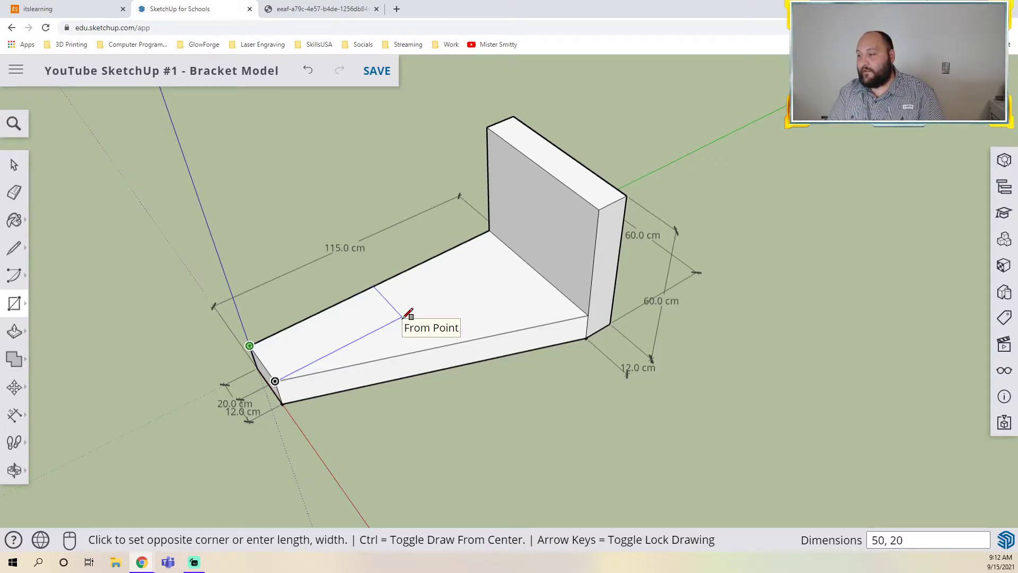
key("Return")
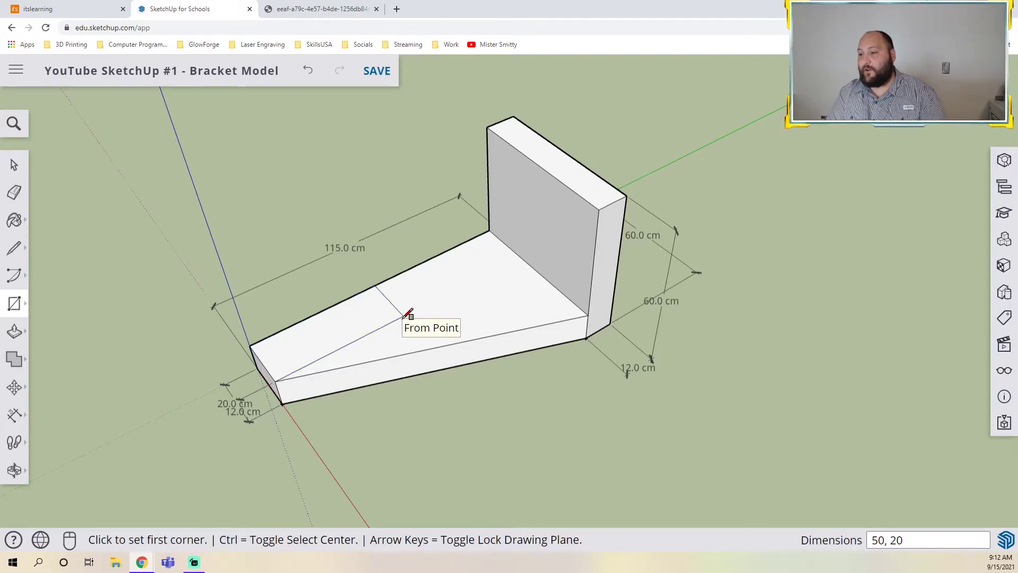
middle_click_drag(405, 357, 343, 406)
middle_click_drag(356, 371, 352, 405)
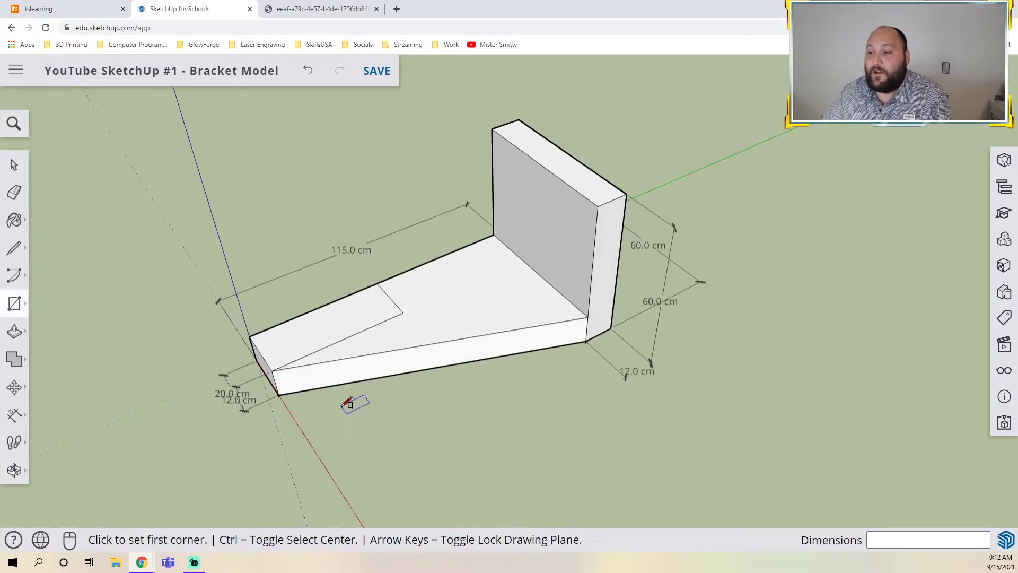
Step: Check the lug's height in the bracket drawing and extrude the 50 by 20 cm rectangle upward by 23 cm
left_click(301, 9)
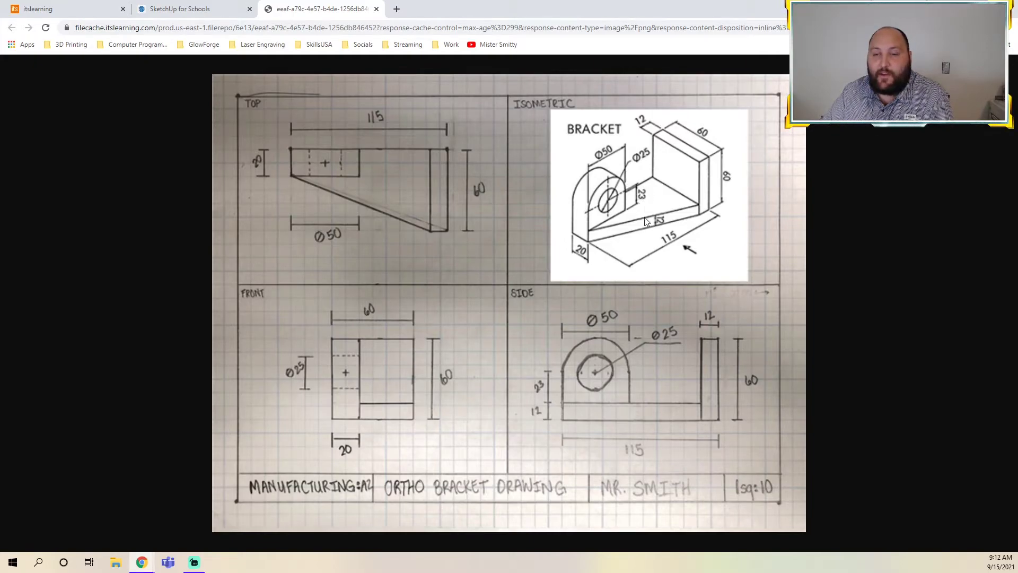
left_click(191, 9)
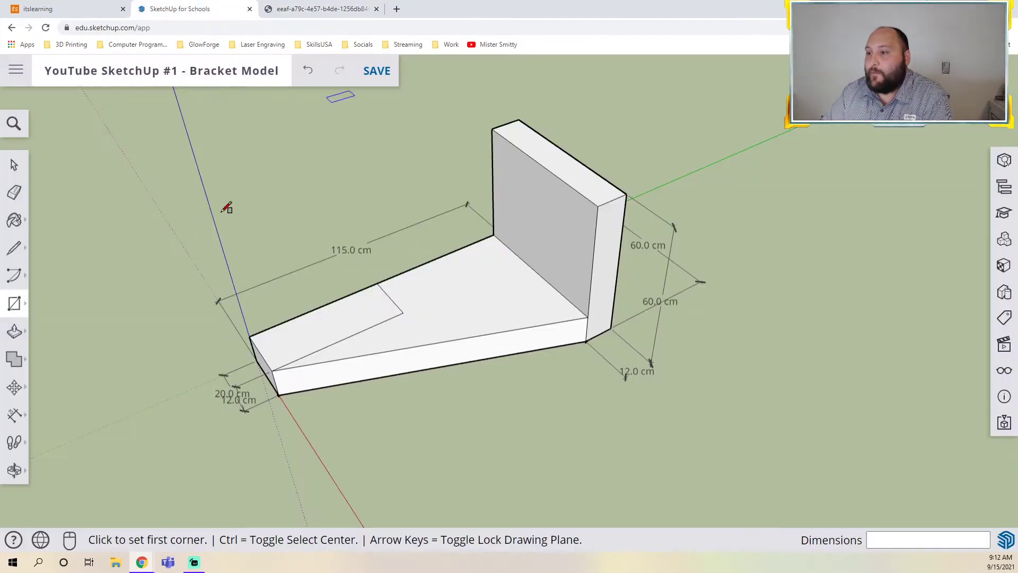
left_click(14, 334)
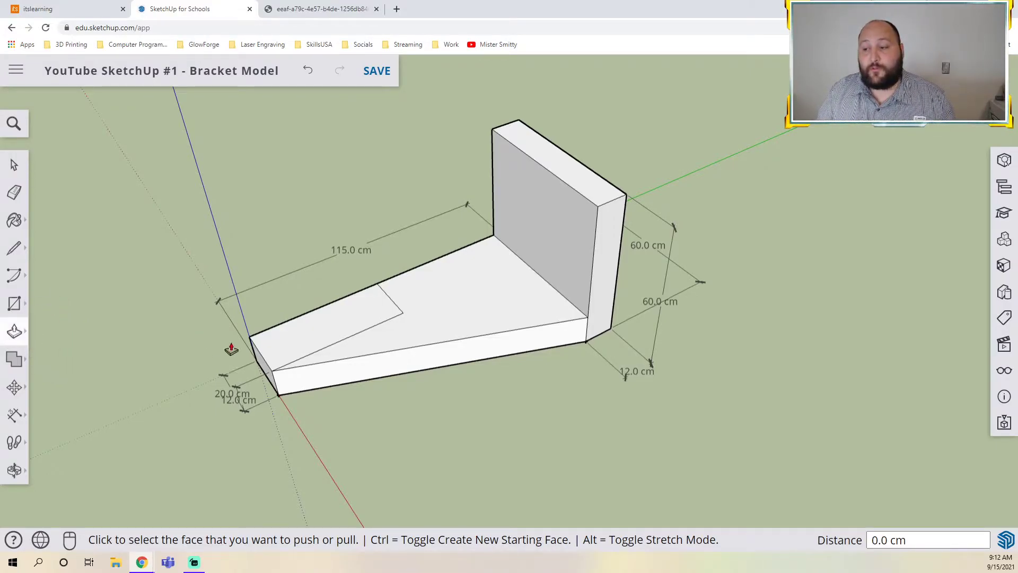
left_click(289, 341)
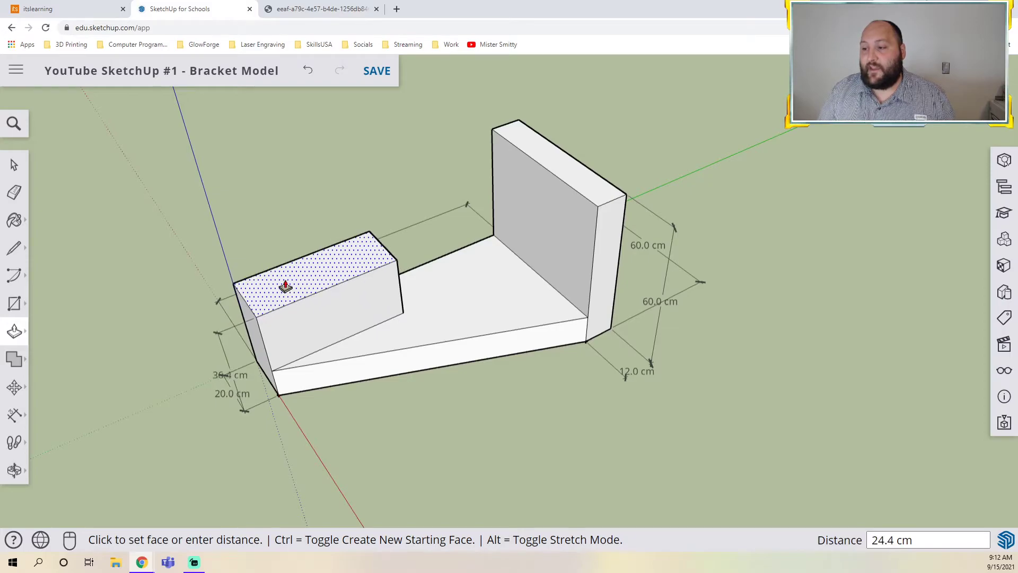
left_click(285, 286)
left_click(285, 286)
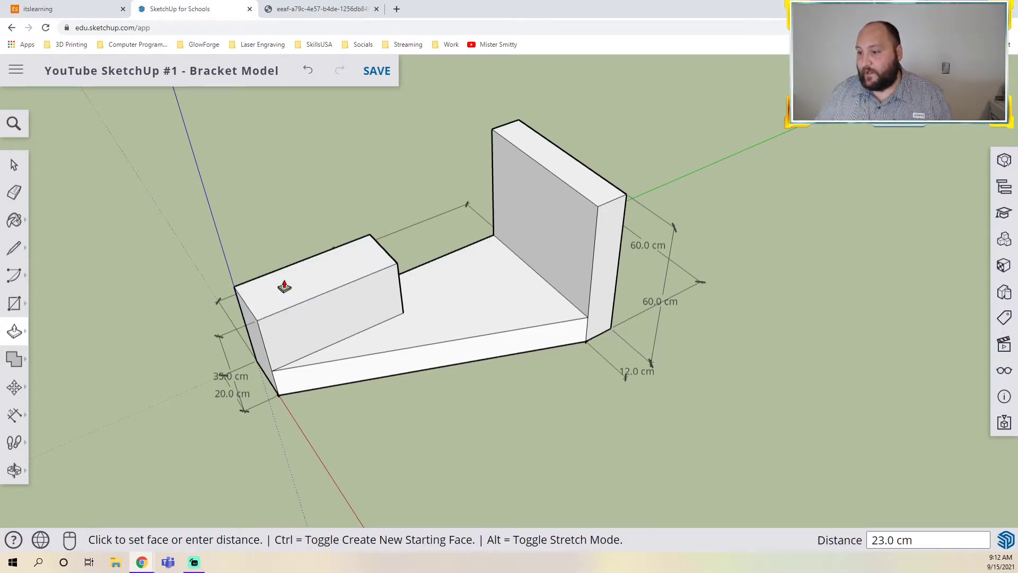
Step: Try to reposition the vertical height dimension at the narrow end farther out from the solid
key("o")
left_click_drag(279, 379, 202, 274)
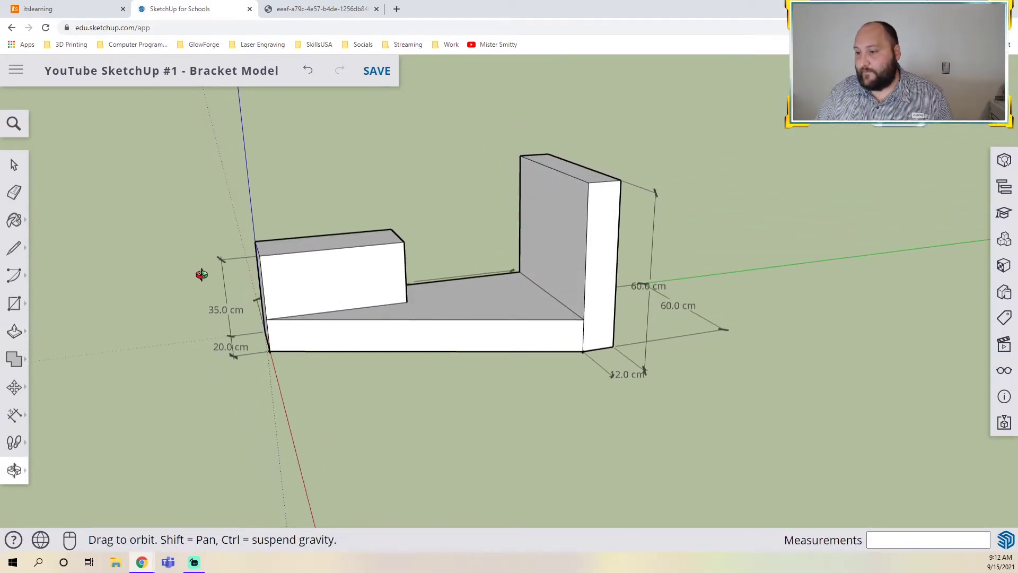
key("p")
mouse_move(239, 363)
middle_mouse_down()
mouse_move(364, 427)
mouse_move(238, 363)
middle_mouse_up()
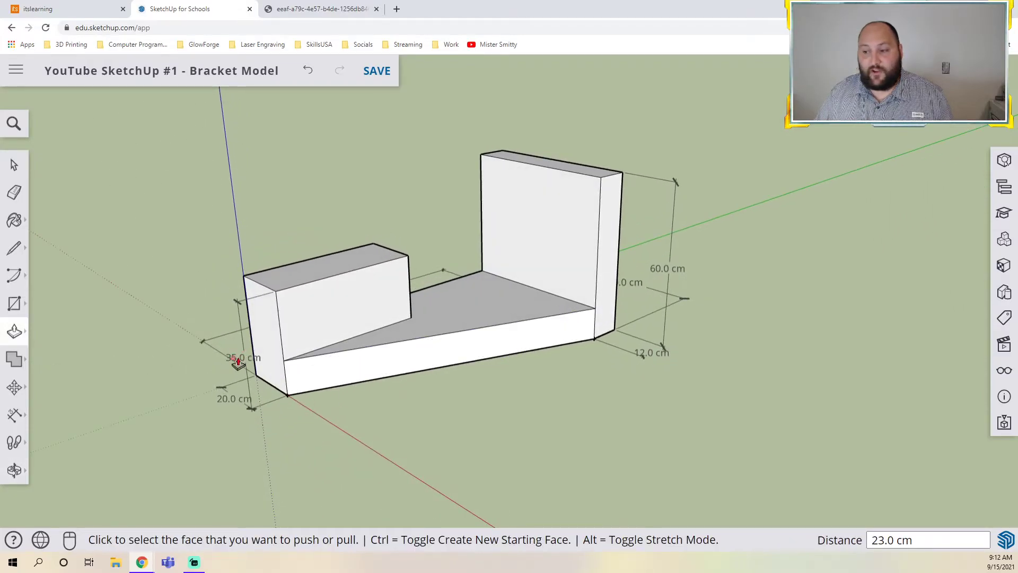
left_click(21, 172)
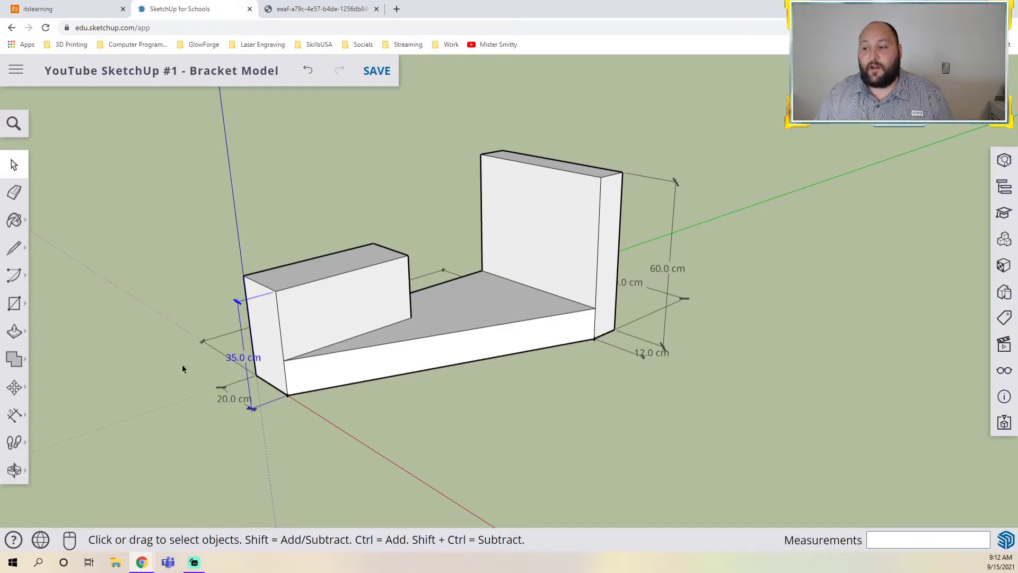
left_click(14, 387)
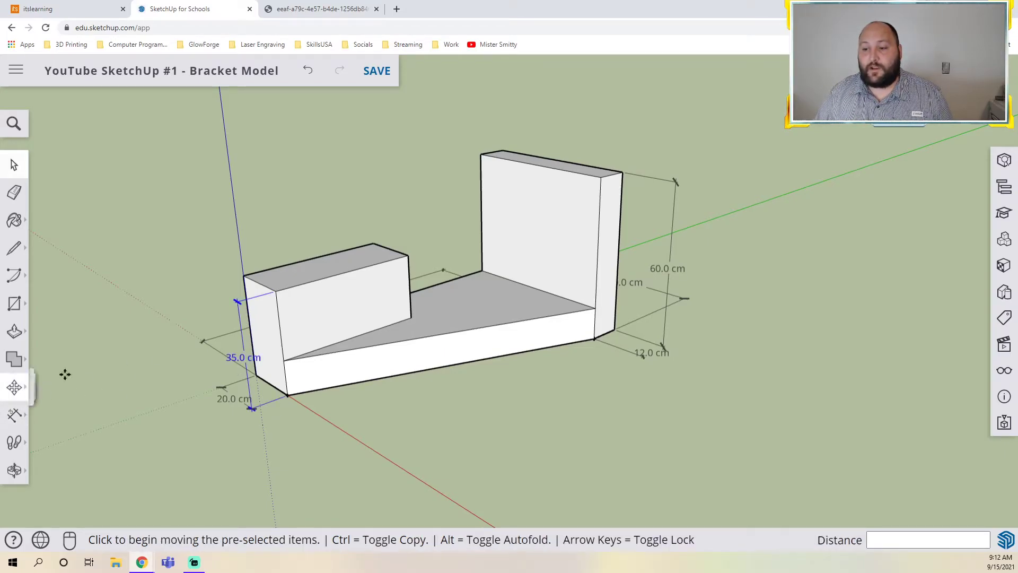
left_click(15, 414)
left_click(238, 300)
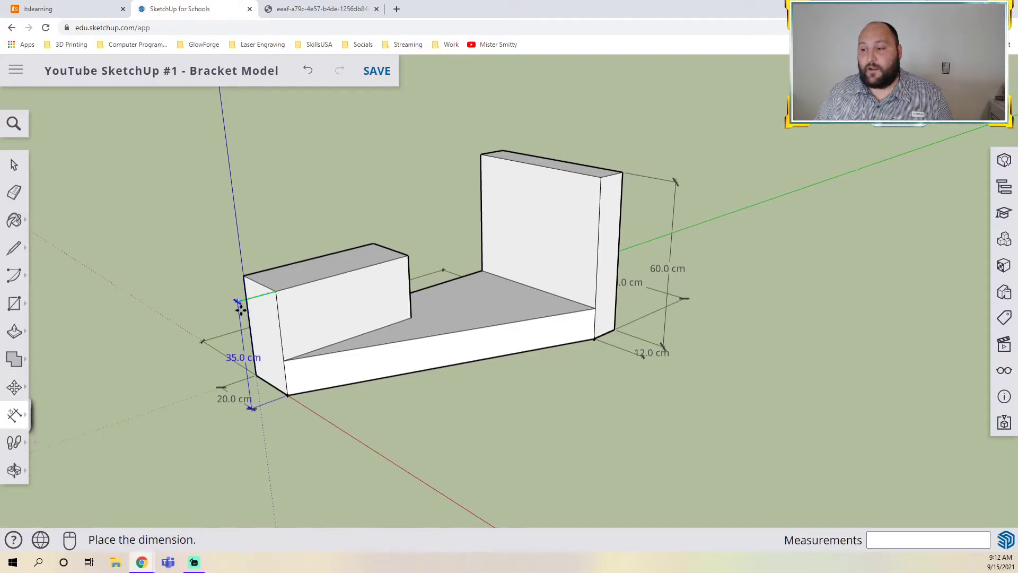
key("Escape")
left_click(239, 299)
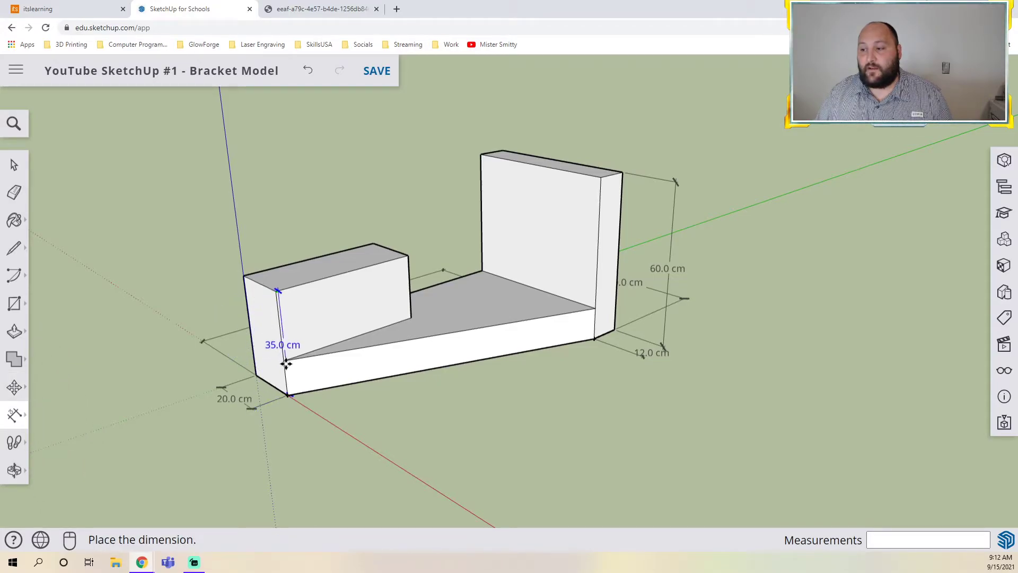
left_click(225, 366)
Step: Replace the narrow end's vertical dimension with one spanning only the base's thickness
left_click(14, 165)
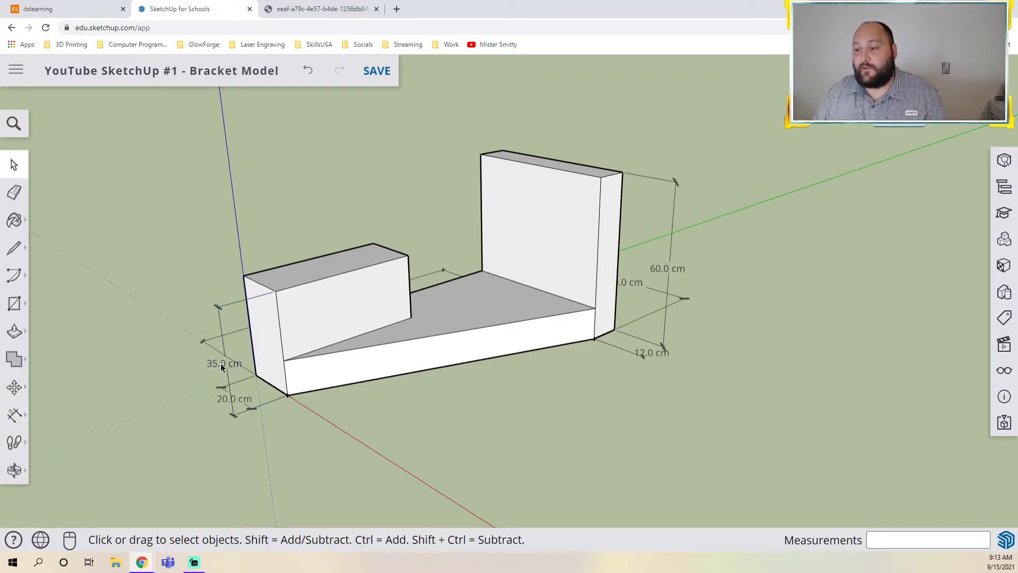
key("Delete")
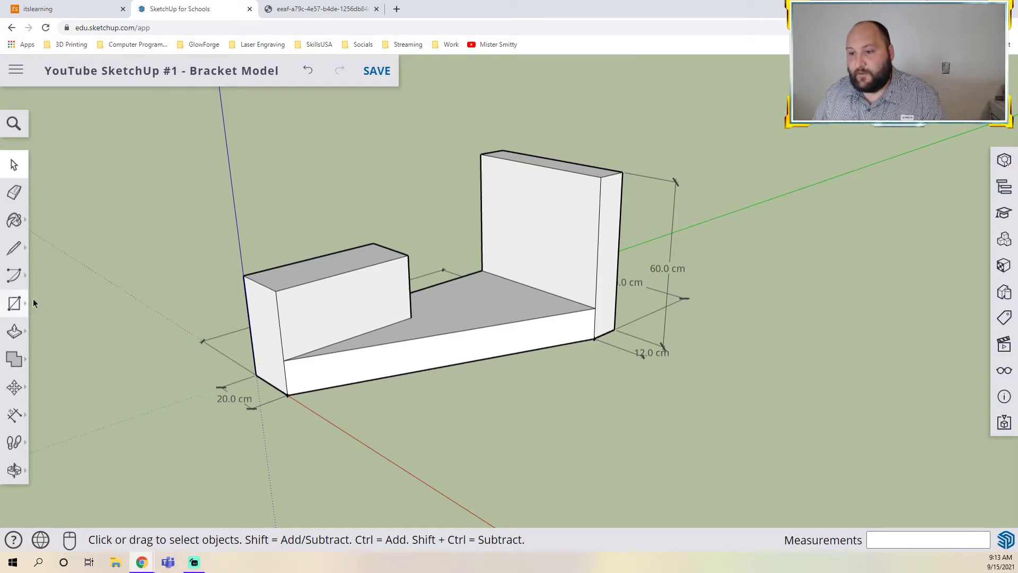
left_click(14, 415)
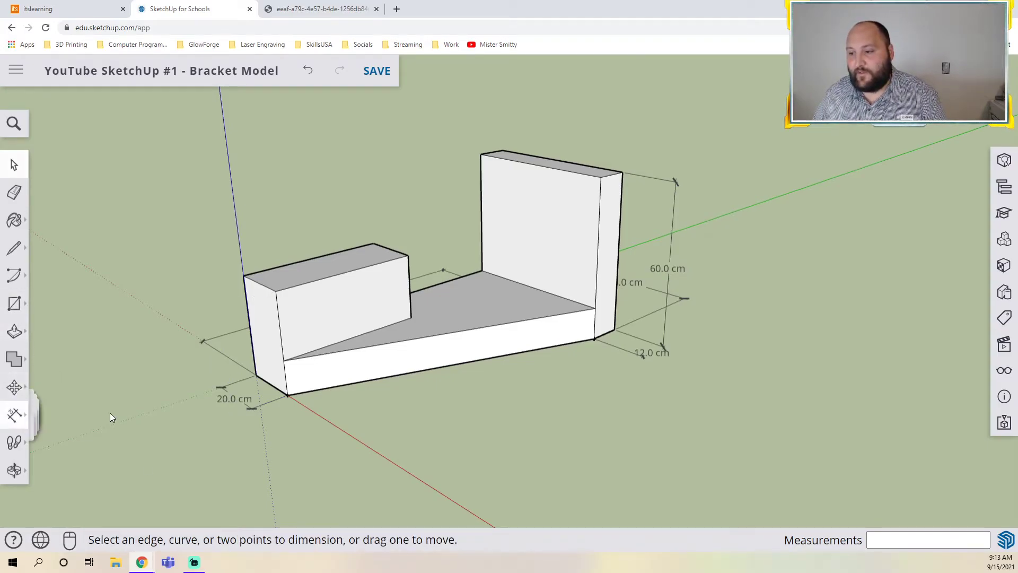
left_click(287, 395)
left_click(256, 375)
left_click(245, 381)
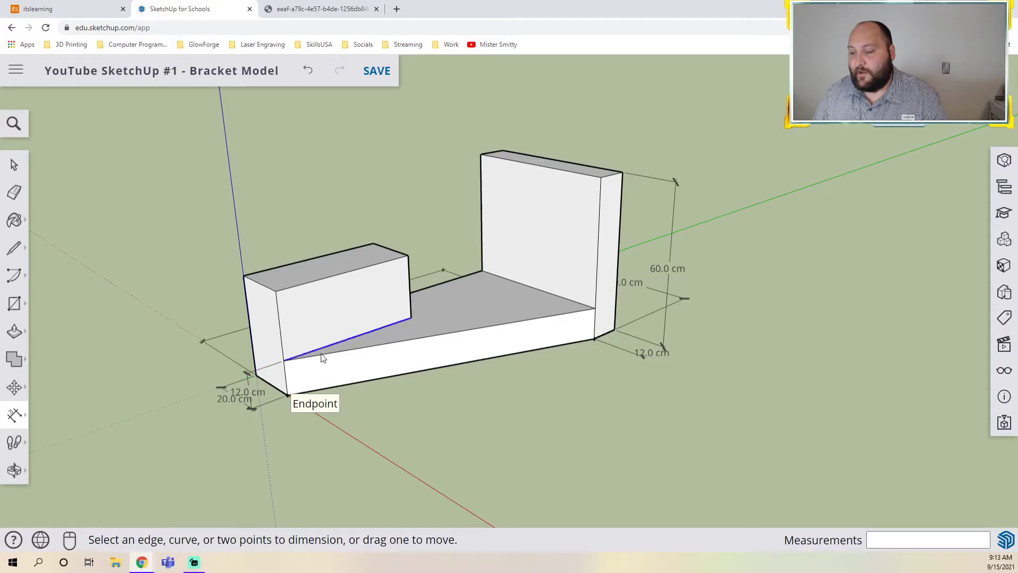
Step: Dimension the raised block's height above the base along its vertical corner edge, placing the dimension outside the solid
left_click(284, 360)
left_click(276, 290)
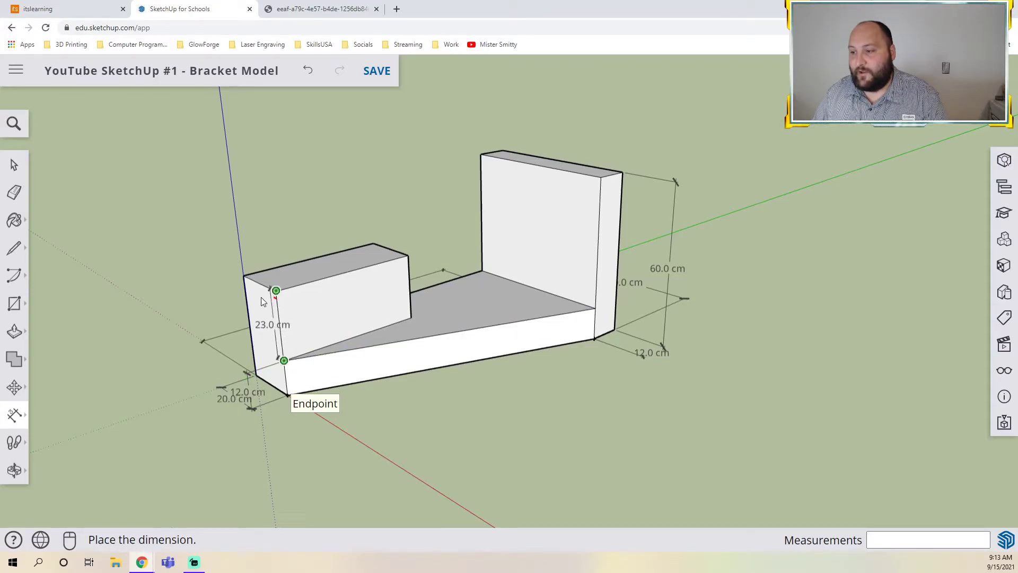
left_click(231, 308)
Step: Recheck the lug in the bracket drawing and draw a vertical 25 cm radius circle centred on the block's upper inner edge
middle_click_drag(232, 310, 170, 409)
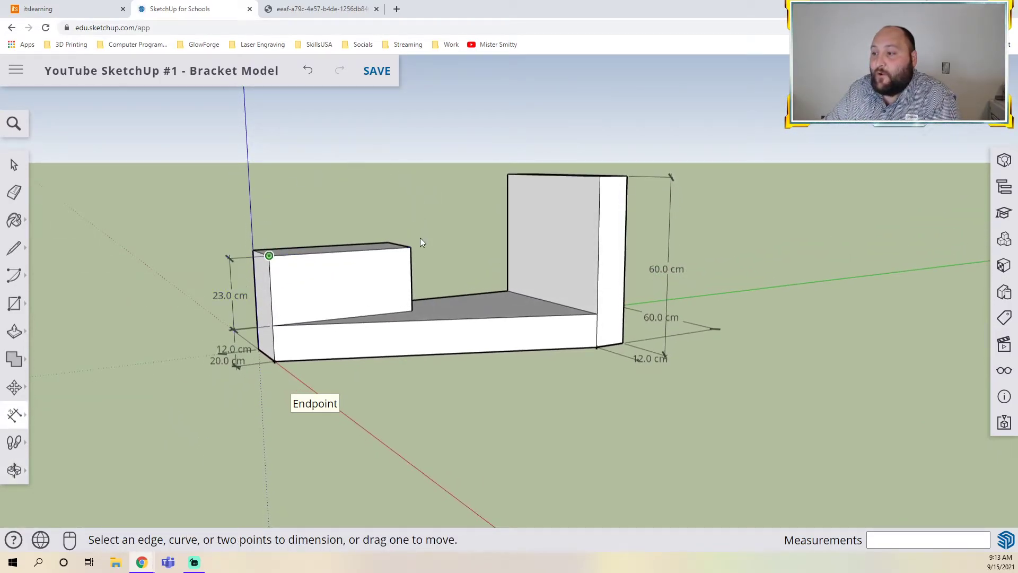
left_click(350, 12)
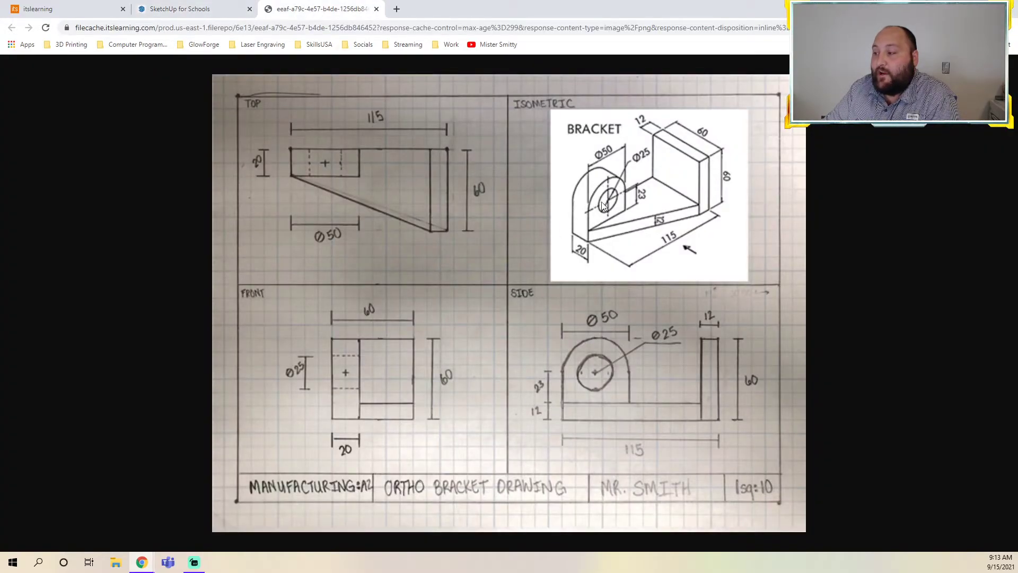
left_click(180, 9)
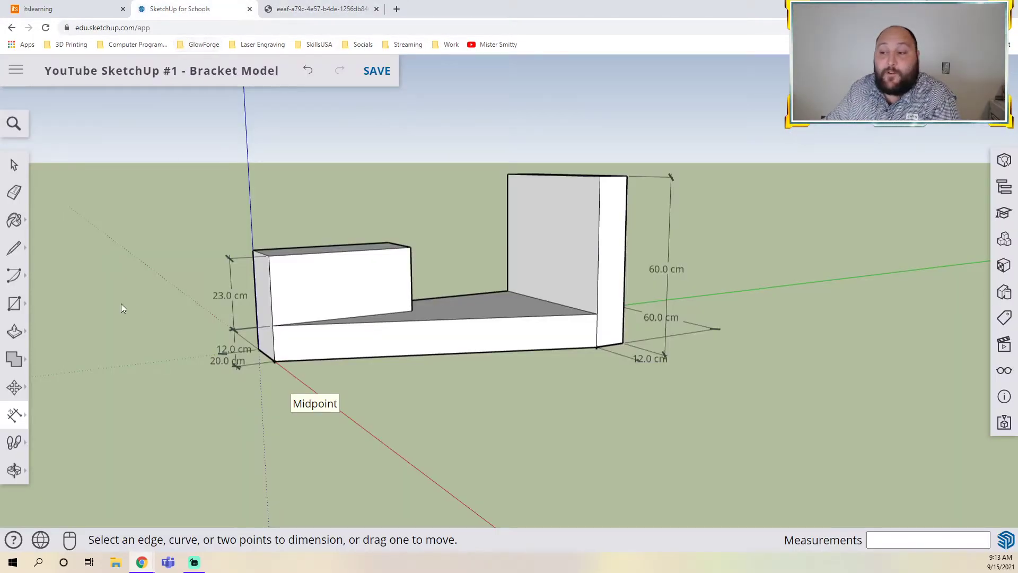
left_click(19, 311)
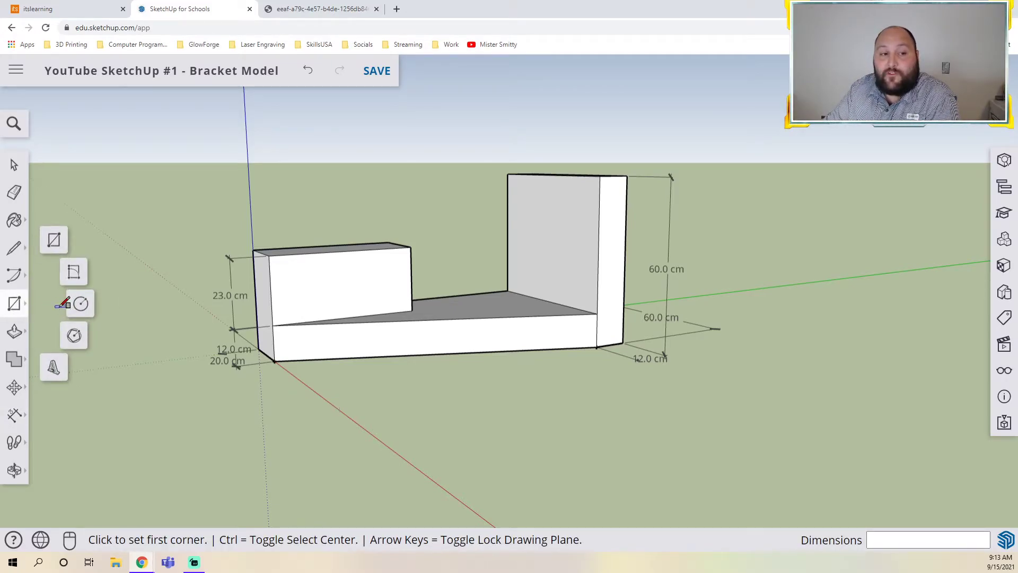
left_click(81, 306)
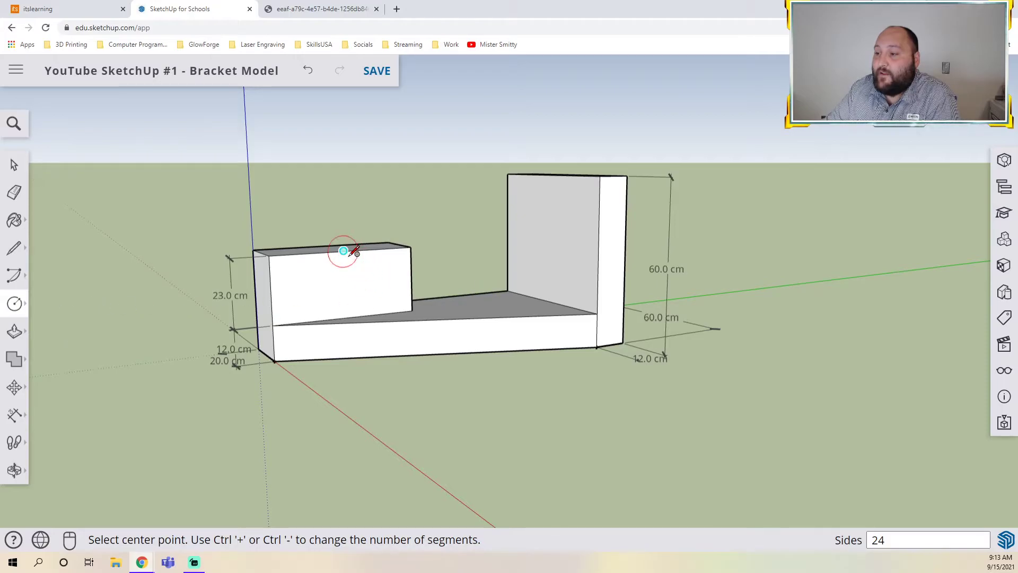
mouse_move(341, 253)
middle_mouse_down()
mouse_move(277, 261)
mouse_move(327, 248)
middle_mouse_up()
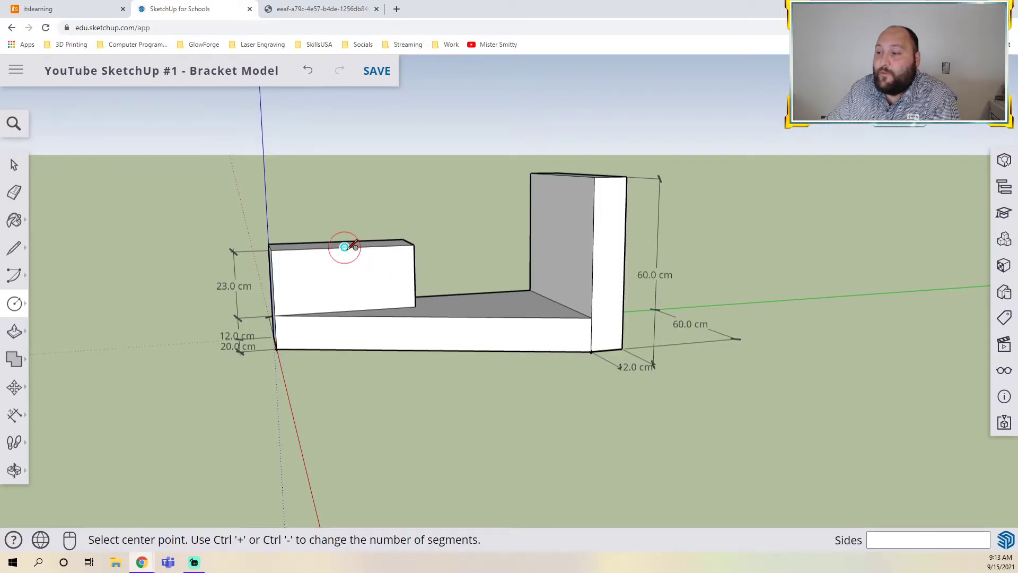
left_click(345, 247)
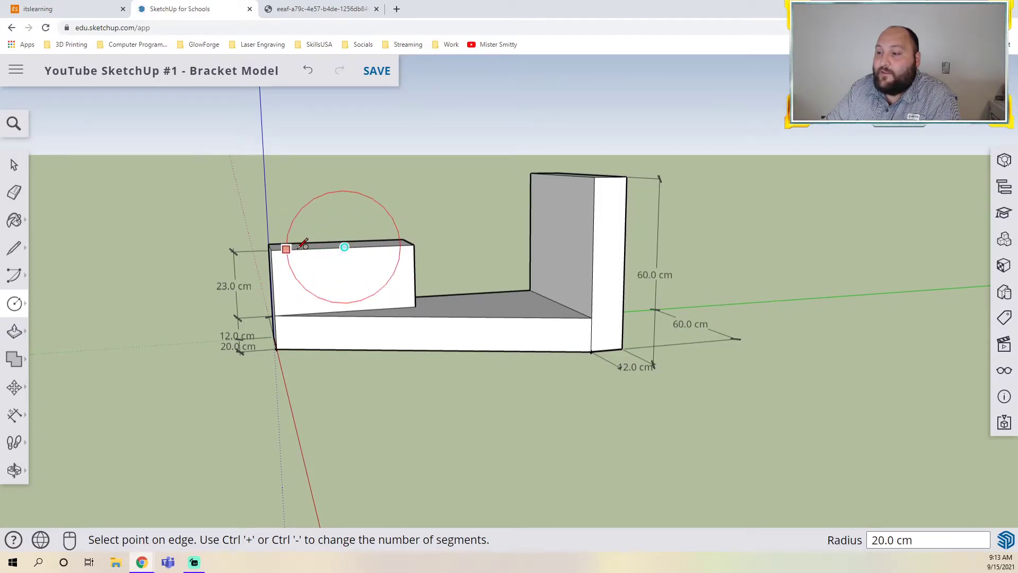
left_click(271, 249)
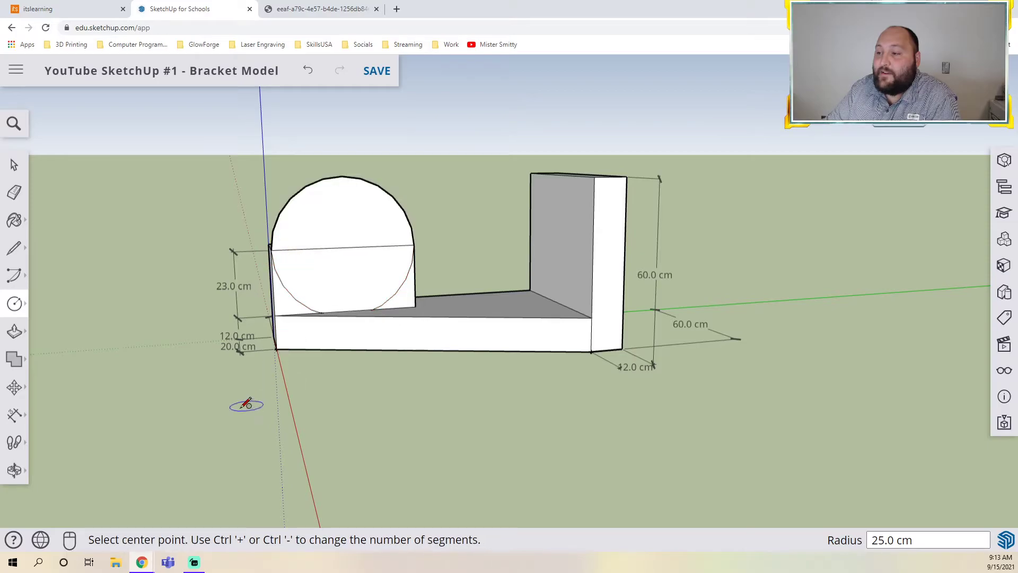
Step: Erase the circle's lower arcs from the block's side face, keeping the half circle above the block
mouse_move(239, 355)
middle_mouse_down()
mouse_move(438, 359)
mouse_move(254, 356)
middle_mouse_up()
key("c")
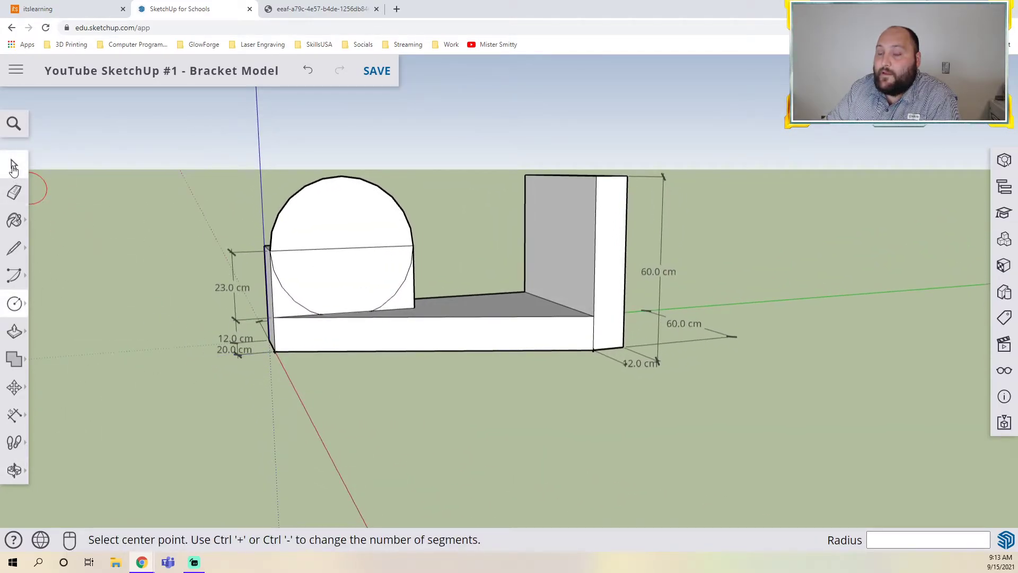
left_click(14, 169)
left_click(14, 191)
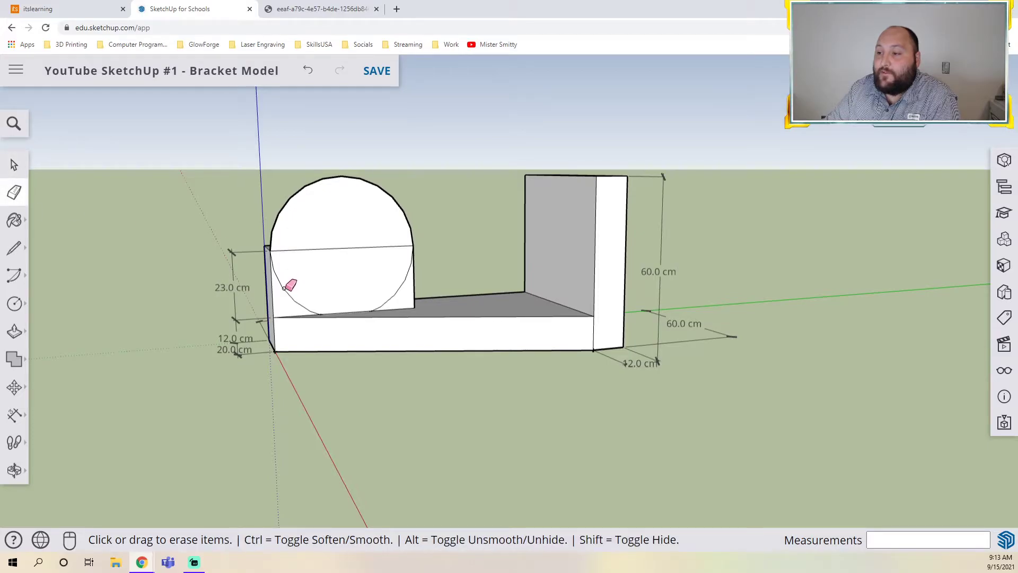
left_click(290, 287)
left_click(401, 289)
scroll(380, 322, "up", 5)
mouse_move(414, 295)
middle_mouse_down()
mouse_move(394, 154)
mouse_move(418, 327)
middle_mouse_up()
scroll(397, 302, "down", 6)
Step: Try to extrude the half-circle face 13.5 cm back over the top of the block
mouse_move(375, 256)
middle_mouse_down()
mouse_move(698, 262)
mouse_move(625, 293)
mouse_move(423, 291)
middle_mouse_up()
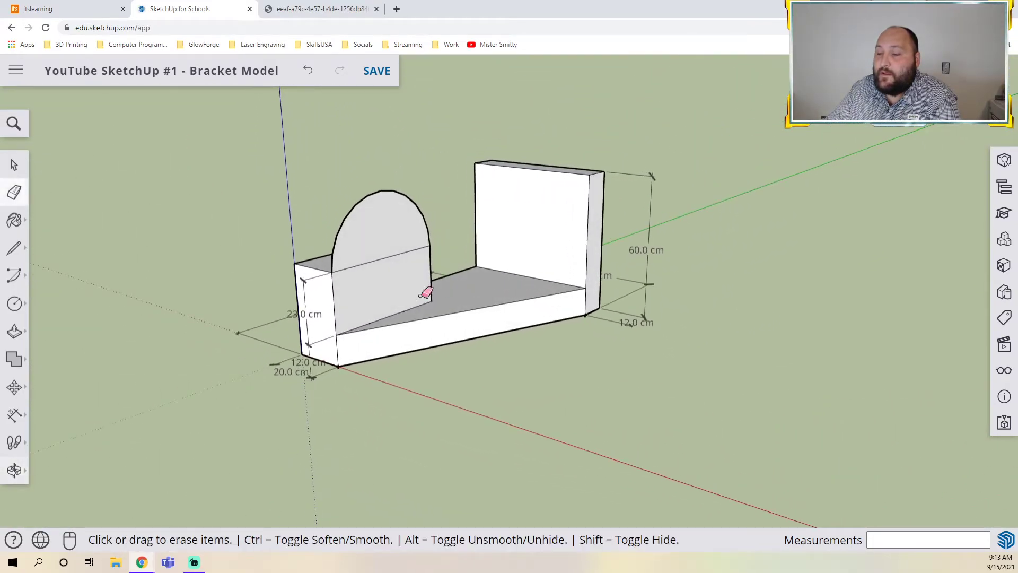
left_click(15, 332)
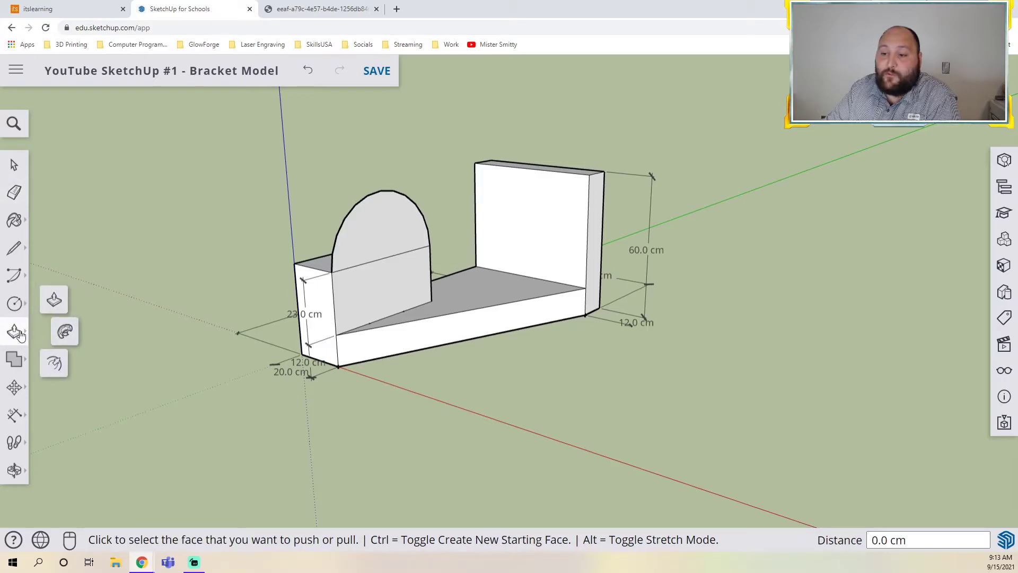
middle_click_drag(141, 303, 427, 259)
left_click(419, 255)
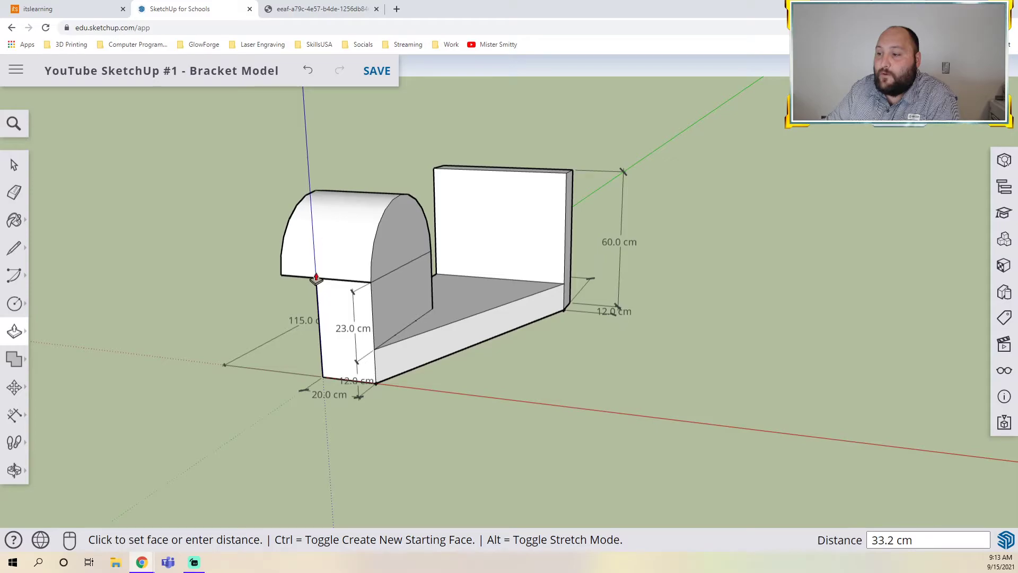
middle_click_drag(317, 278, 366, 308)
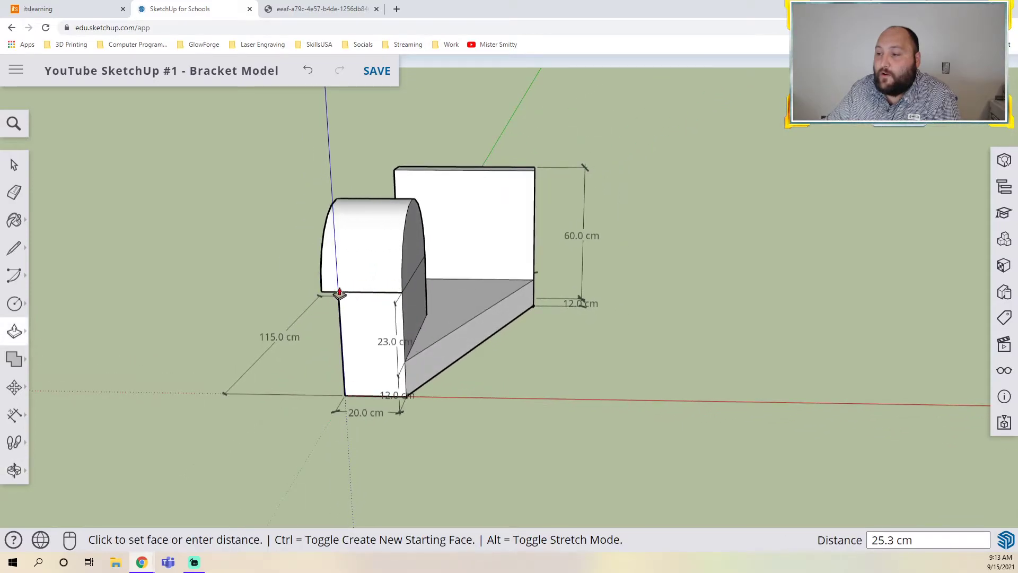
left_click(375, 254)
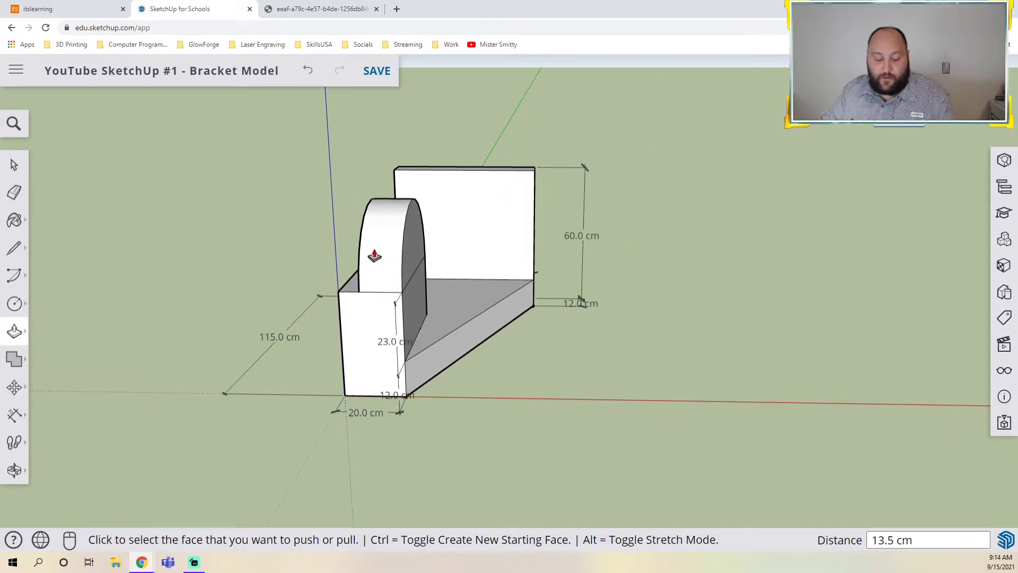
key("ctrl+z")
Step: Extrude the half-circle face 20 cm to align with the block's back edge and dismiss the error dialog
middle_click_drag(447, 271, 395, 264)
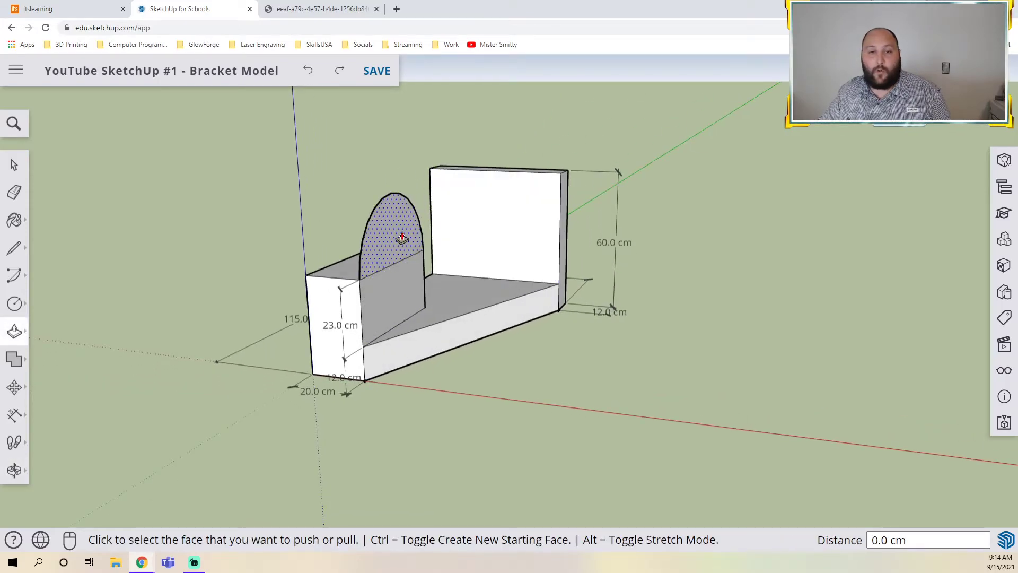
left_click(402, 238)
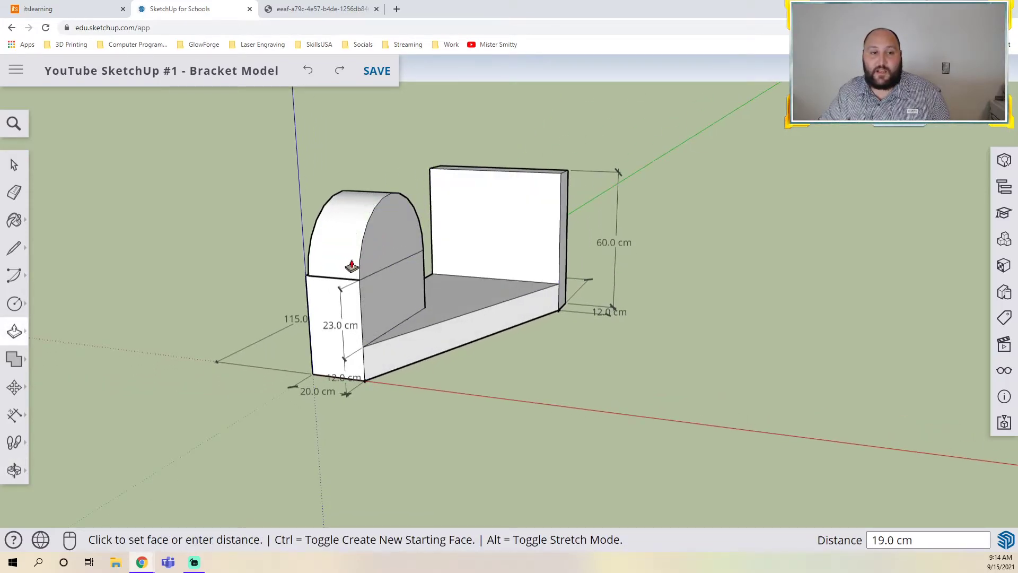
middle_click_drag(310, 275, 336, 294)
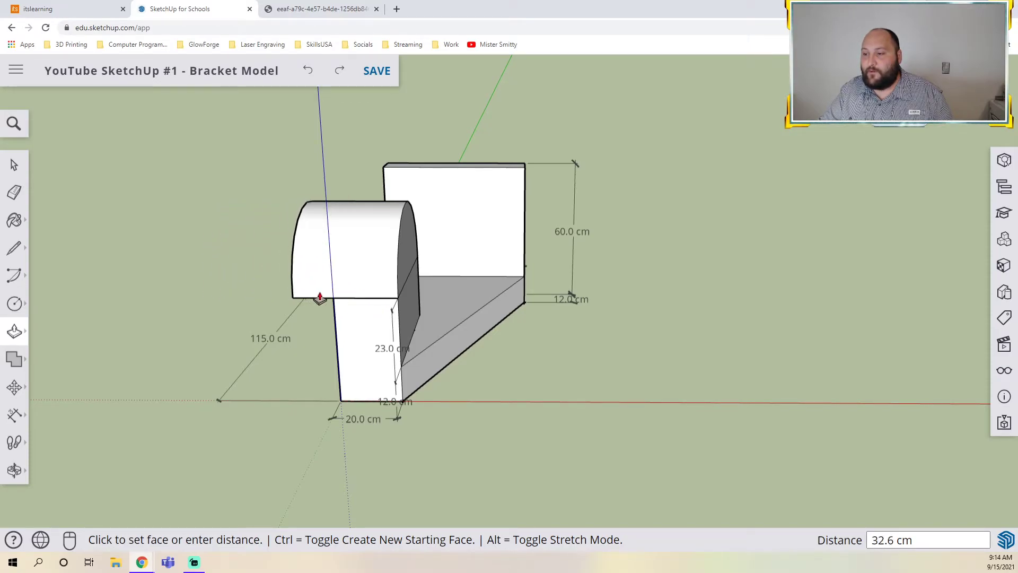
left_click(329, 300)
middle_click_drag(329, 300, 277, 339)
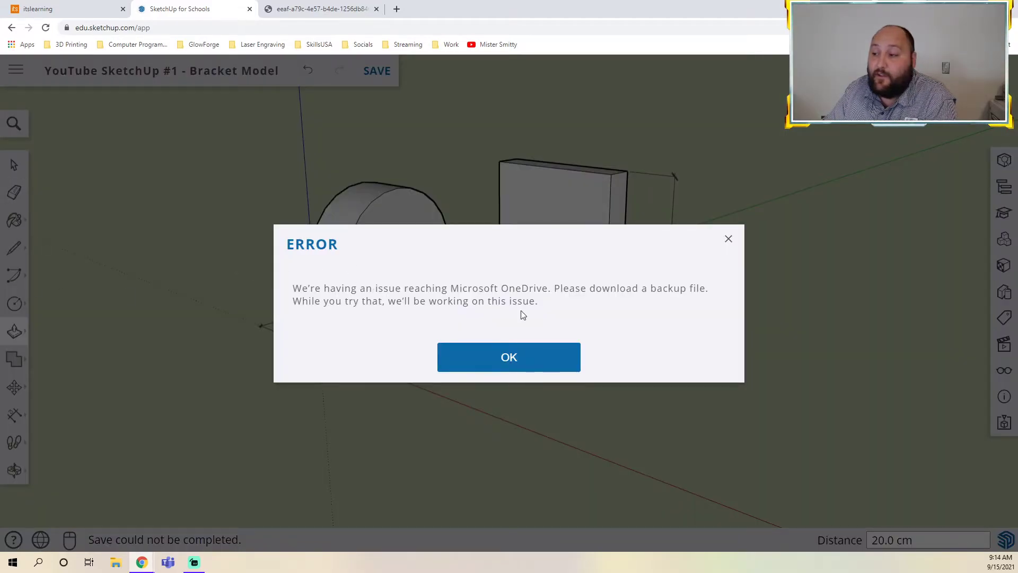
left_click(522, 365)
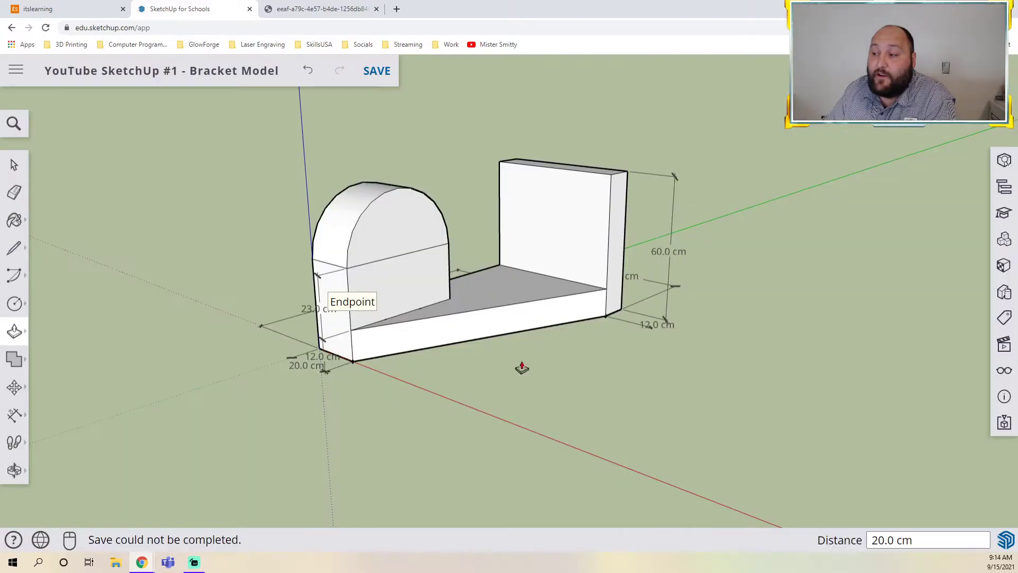
Step: Recheck the hole in the bracket drawing and draw a 12.5 cm radius circle centred on the line across the lug's inner face
left_click(305, 11)
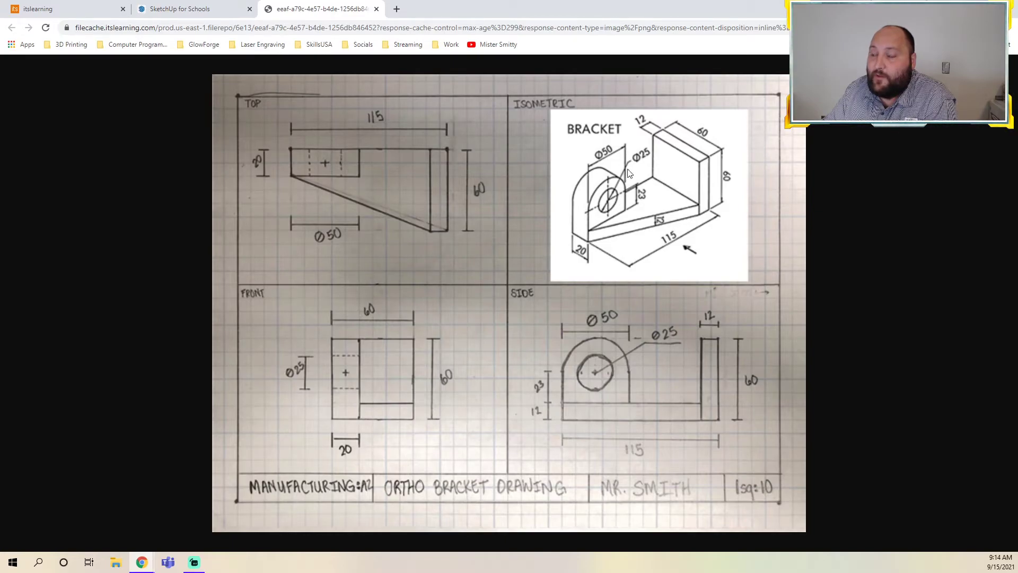
left_click(223, 9)
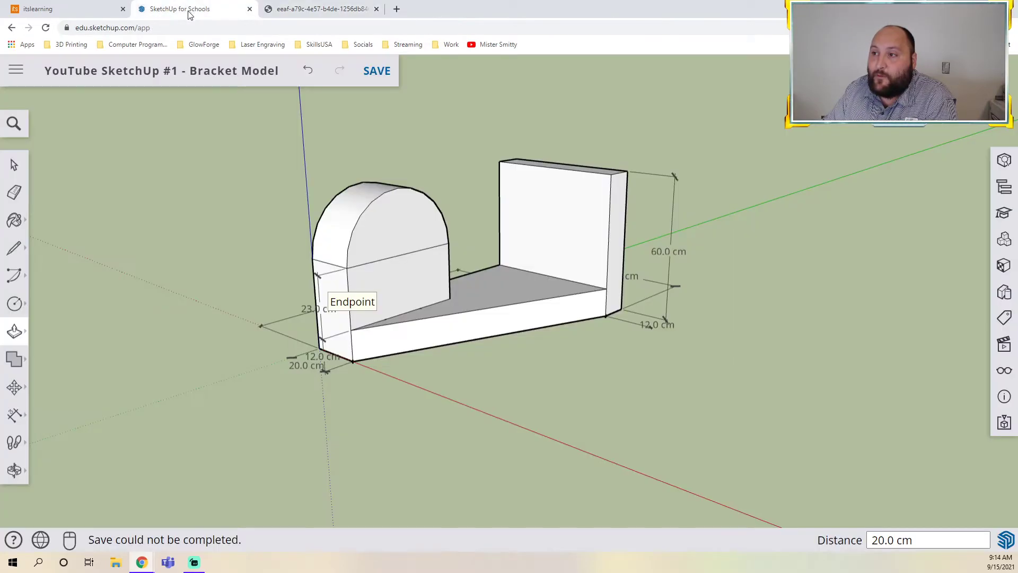
left_click(23, 309)
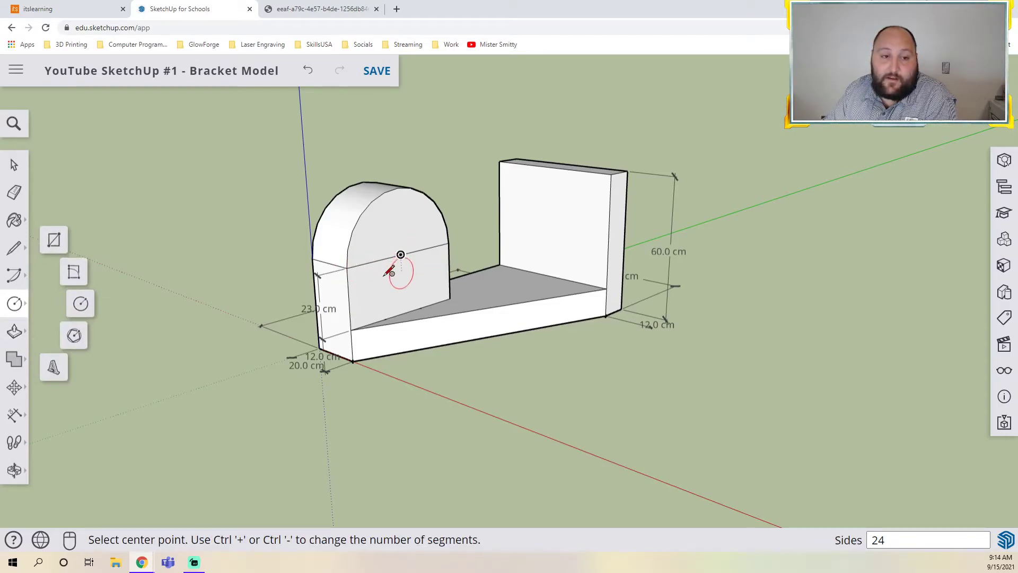
left_click(401, 253)
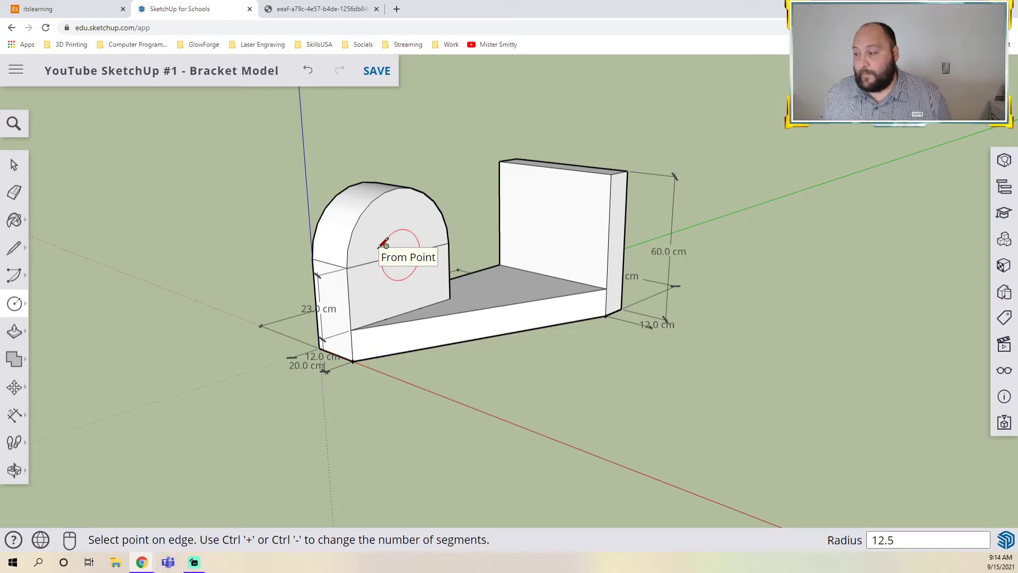
left_click(383, 244)
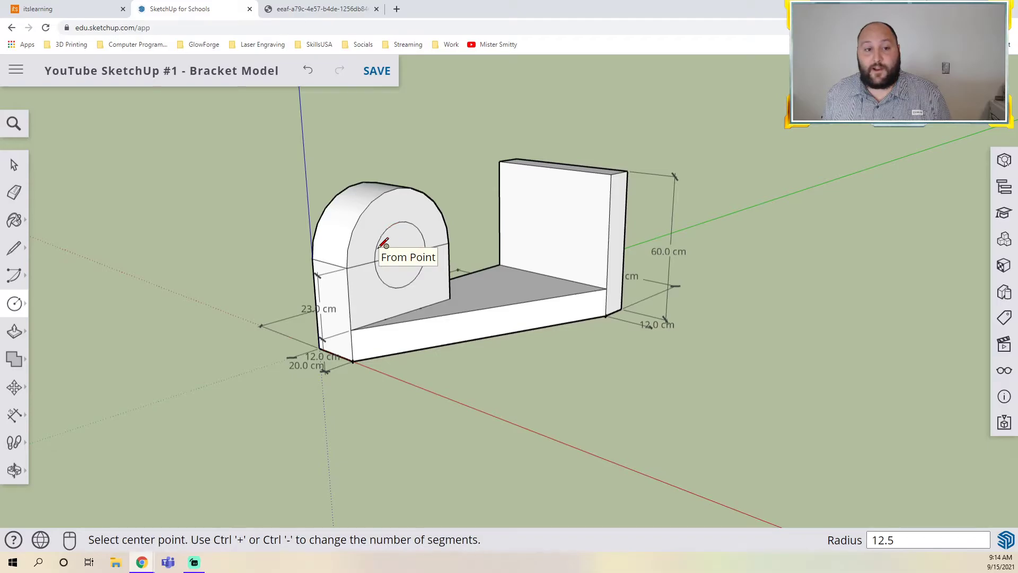
Step: Erase the horizontal line across the lug's inner face on both sides of and inside the circle
middle_click_drag(403, 346, 332, 347)
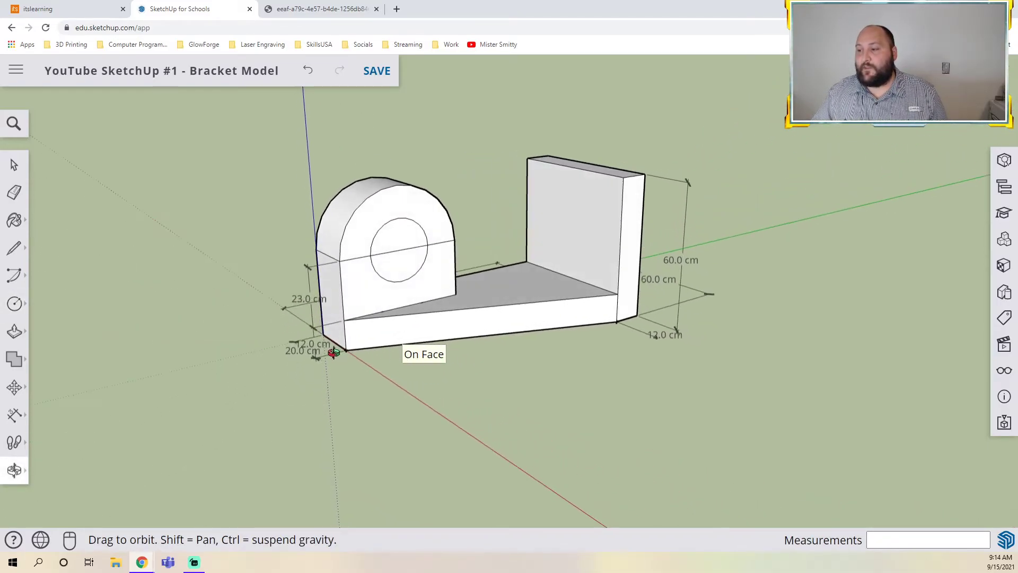
scroll(423, 329, "up", 3)
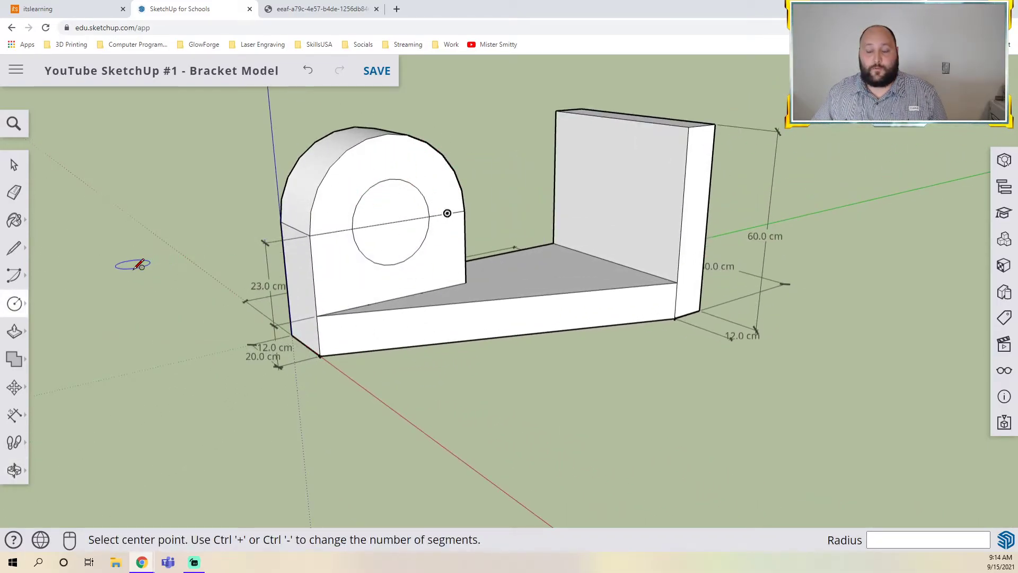
left_click(14, 193)
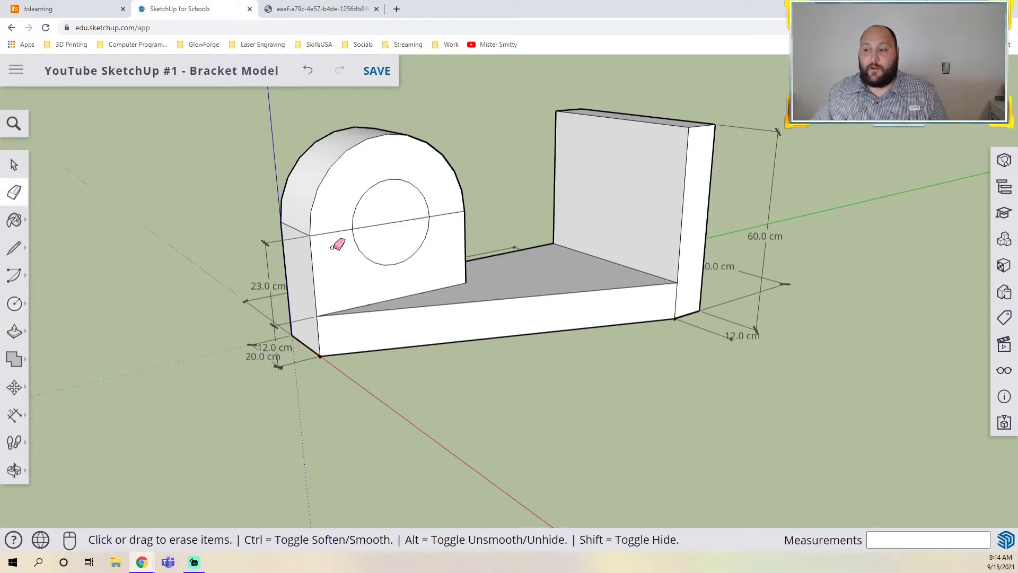
left_click_drag(330, 232, 422, 220)
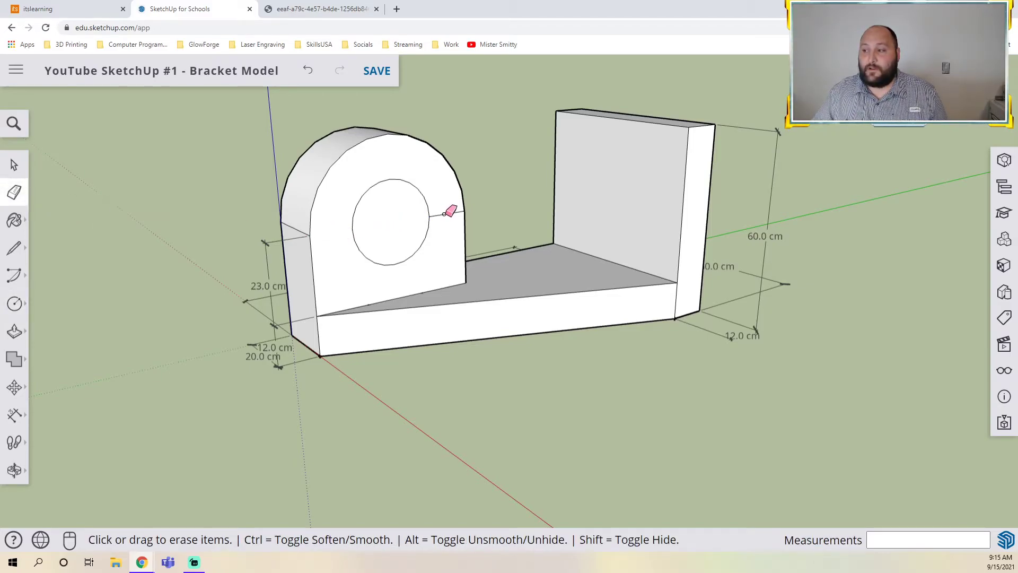
Step: Try to erase the seam between the lug's curved top and its flat face at the narrow end, and undo the erasure
mouse_move(409, 242)
middle_mouse_down()
mouse_move(491, 244)
mouse_move(412, 284)
middle_mouse_up()
left_click(370, 248)
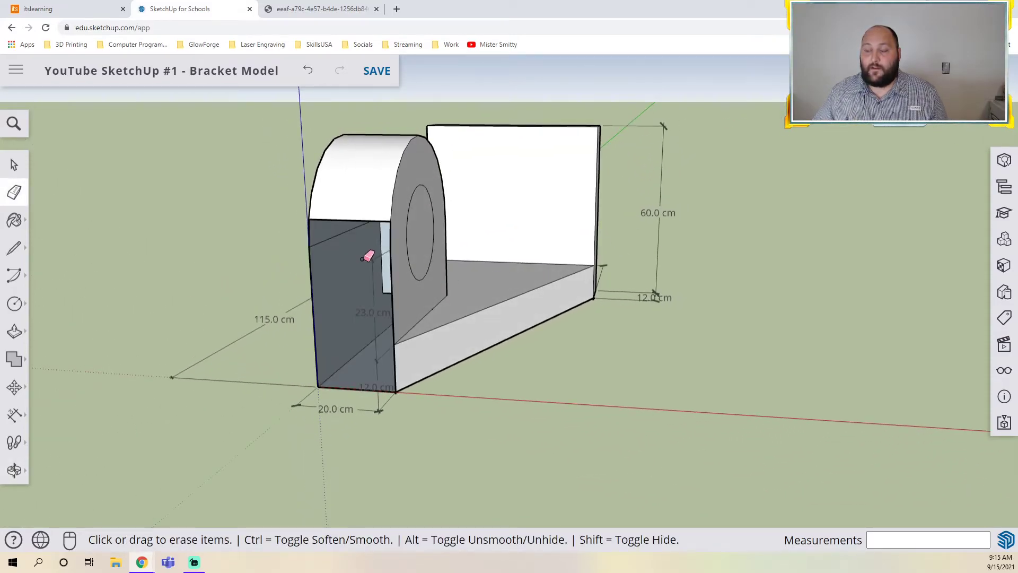
key("ctrl+z")
mouse_move(397, 235)
middle_mouse_down()
mouse_move(409, 266)
mouse_move(339, 256)
middle_mouse_up()
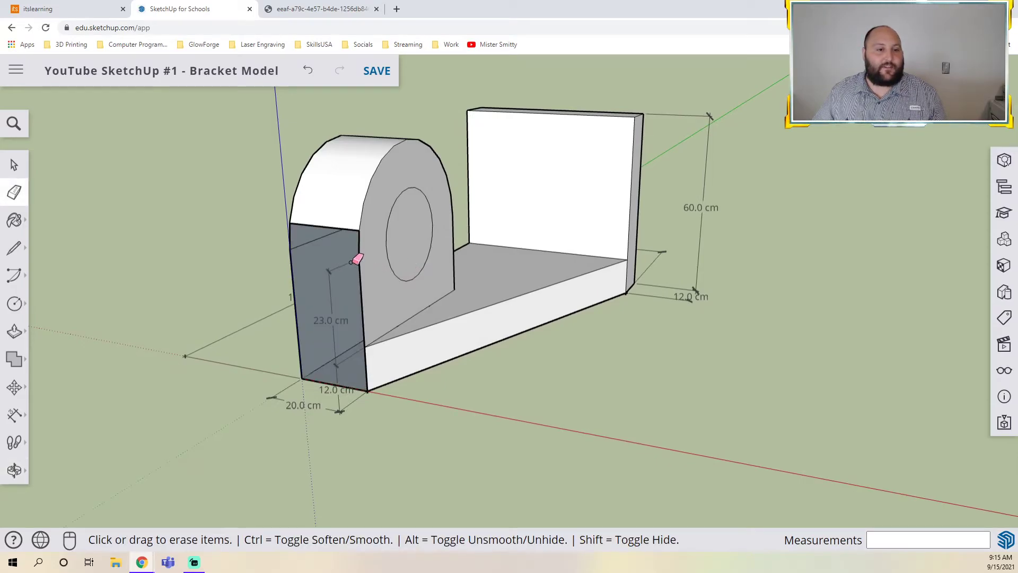
key("ctrl+z")
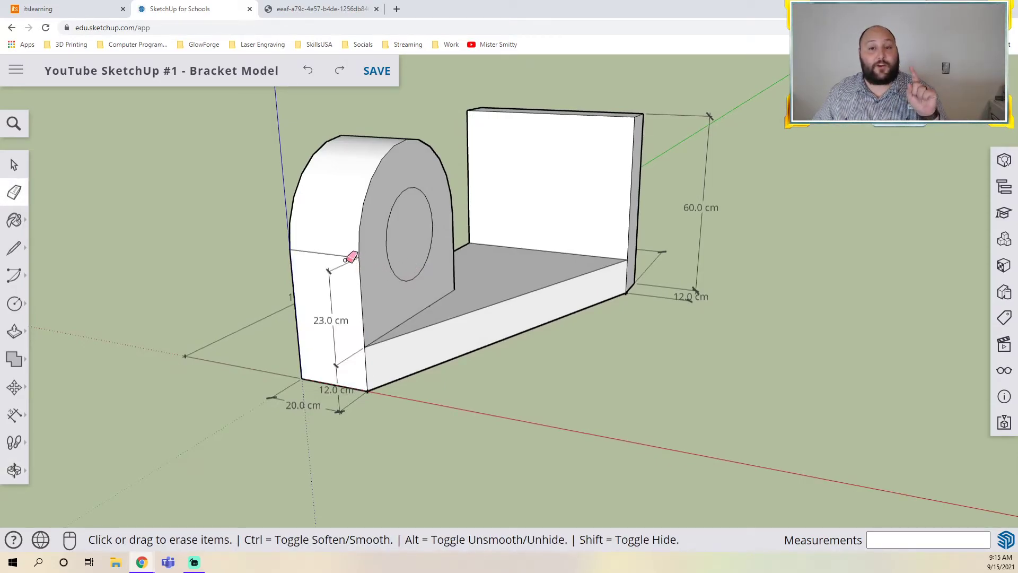
Step: Soften the seam between the lug's curved top and its flat face at the base's narrow end
key("ctrl")
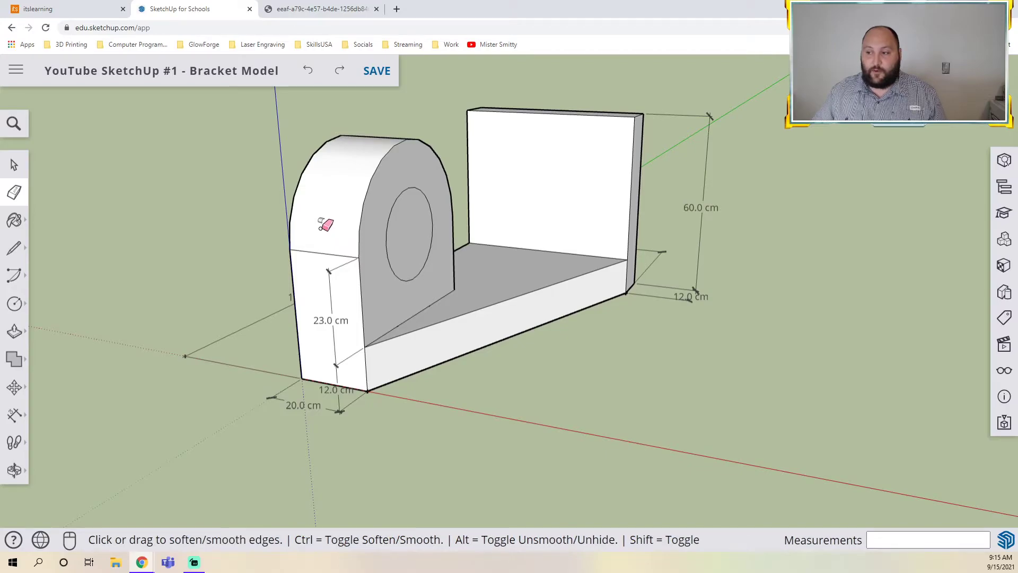
left_click_drag(323, 231, 318, 332, "ctrl")
key("ctrl")
mouse_move(336, 205)
middle_mouse_down()
mouse_move(240, 244)
mouse_move(329, 214)
middle_mouse_up()
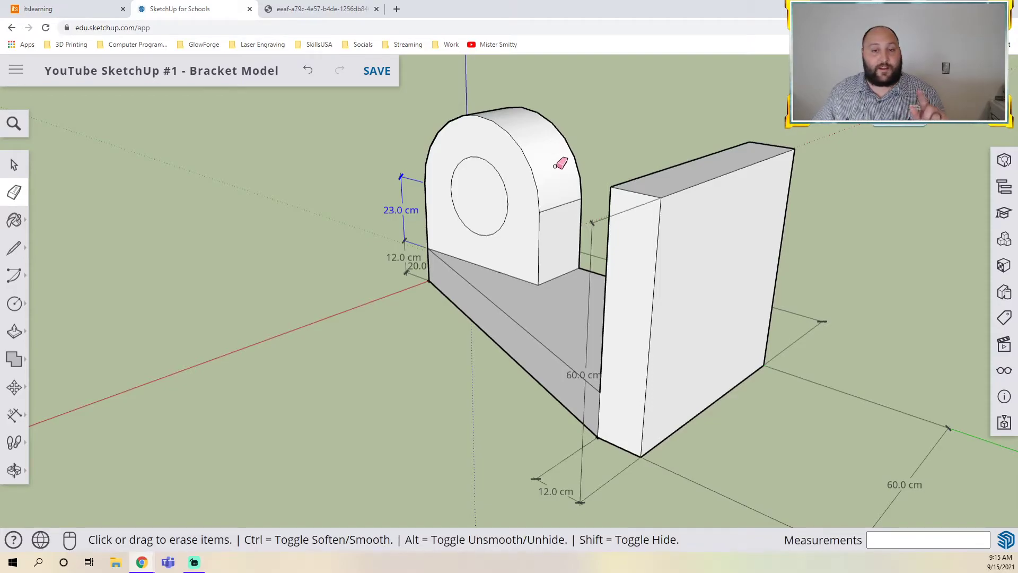
Step: Soften the matching seam on the side of the lug that faces the upright plate
key("ctrl")
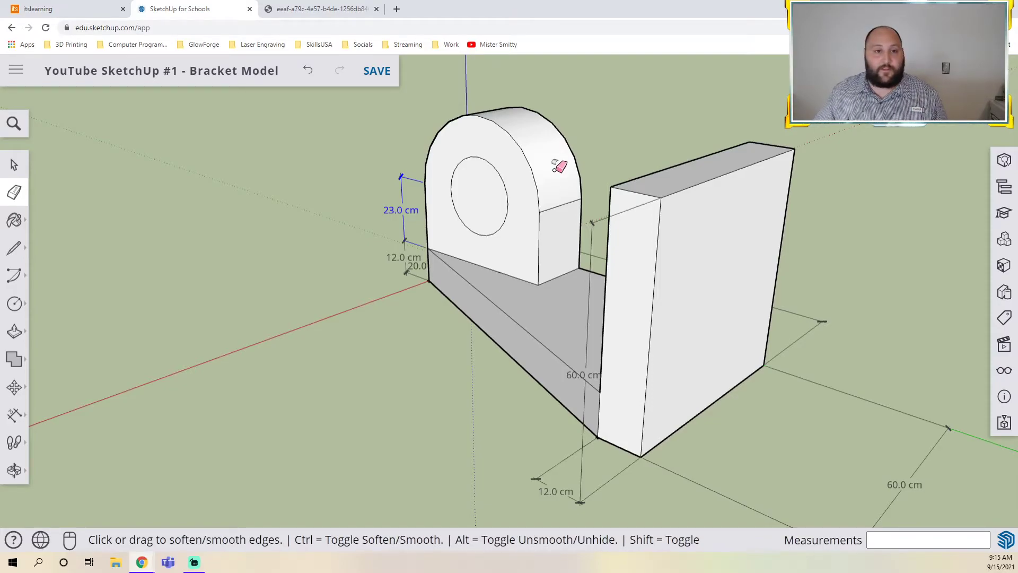
key("ctrl")
key("ctrl")
key("ctrl")
key("ctrl")
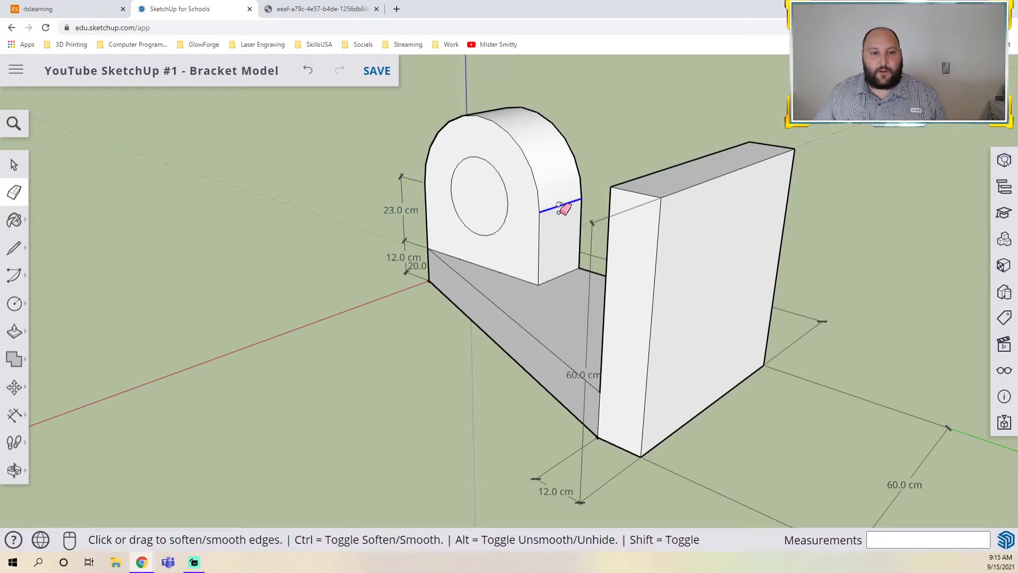
middle_click_drag(570, 297, 143, 288)
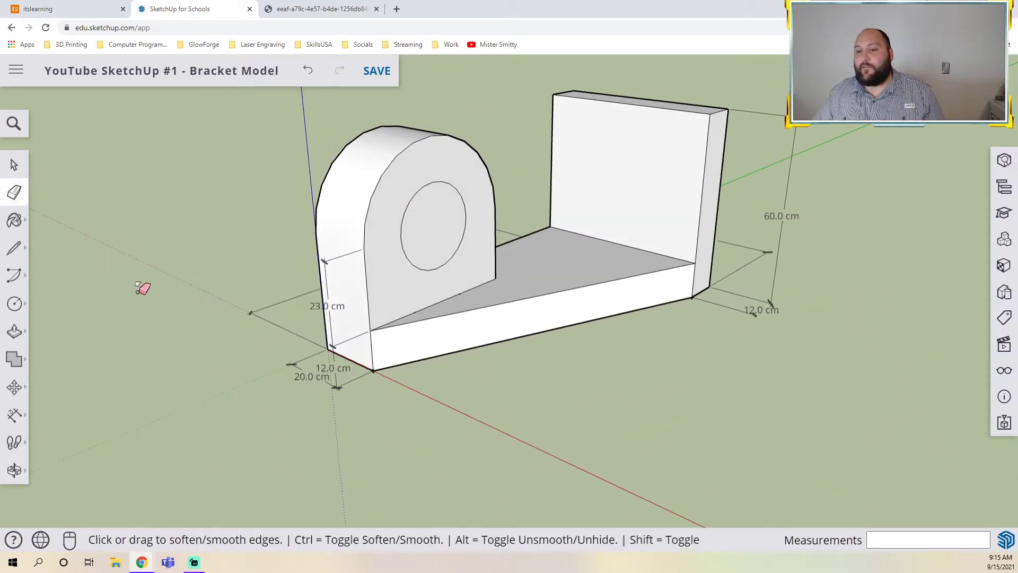
Step: Try to push the circle through the lug to its back face
left_click(18, 338)
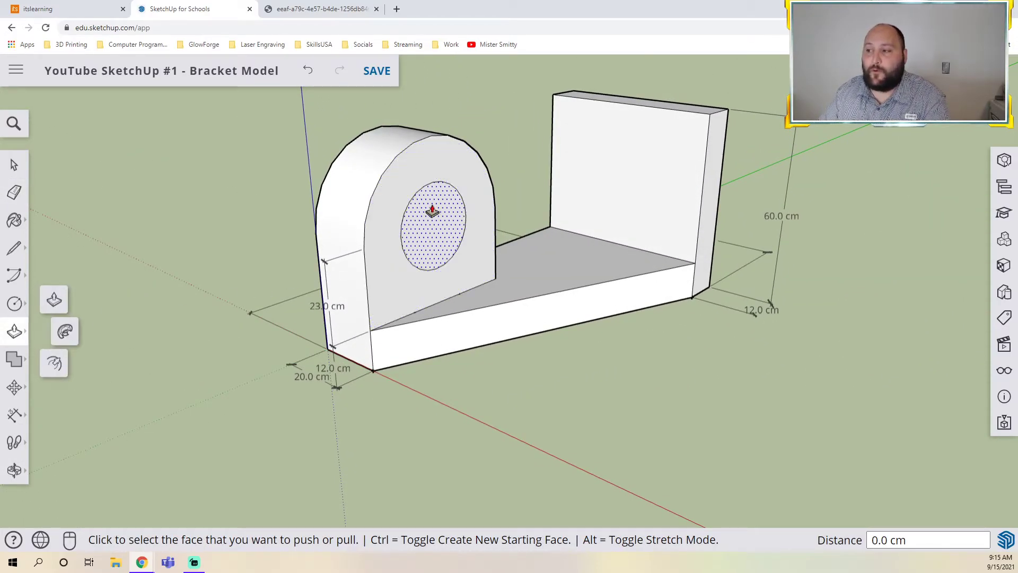
left_click(431, 229)
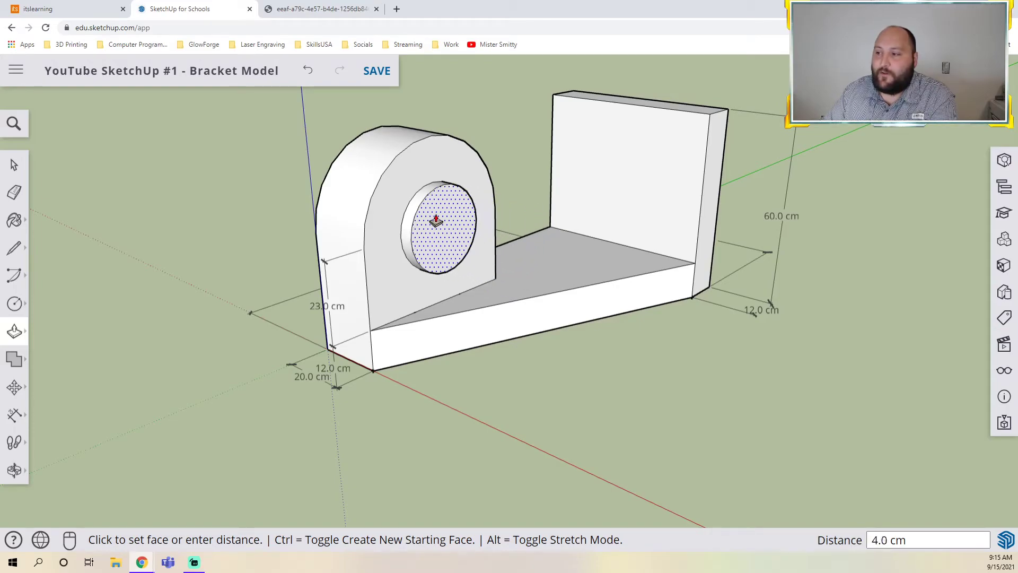
middle_click_drag(377, 230, 437, 247)
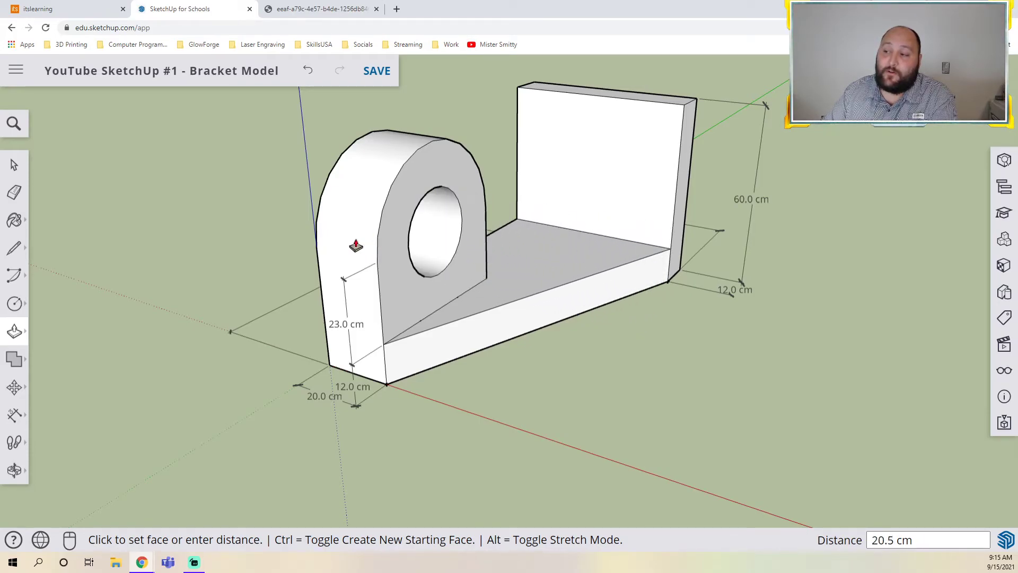
middle_click_drag(339, 244, 538, 265)
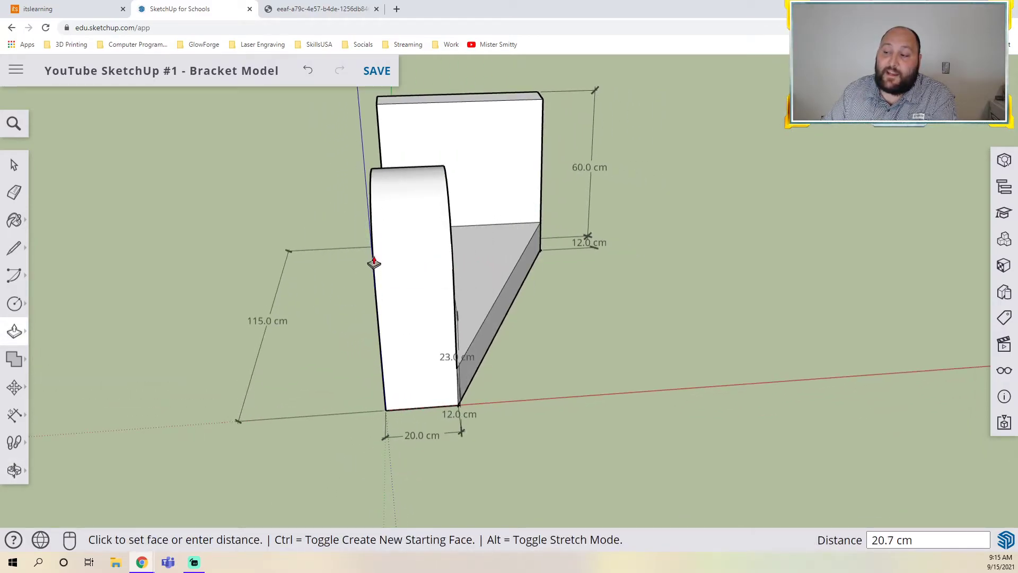
left_click(375, 289)
middle_click_drag(495, 273, 64, 198)
Step: Erase the horizontal line across the lug's back face
left_click(14, 165)
left_click(14, 192)
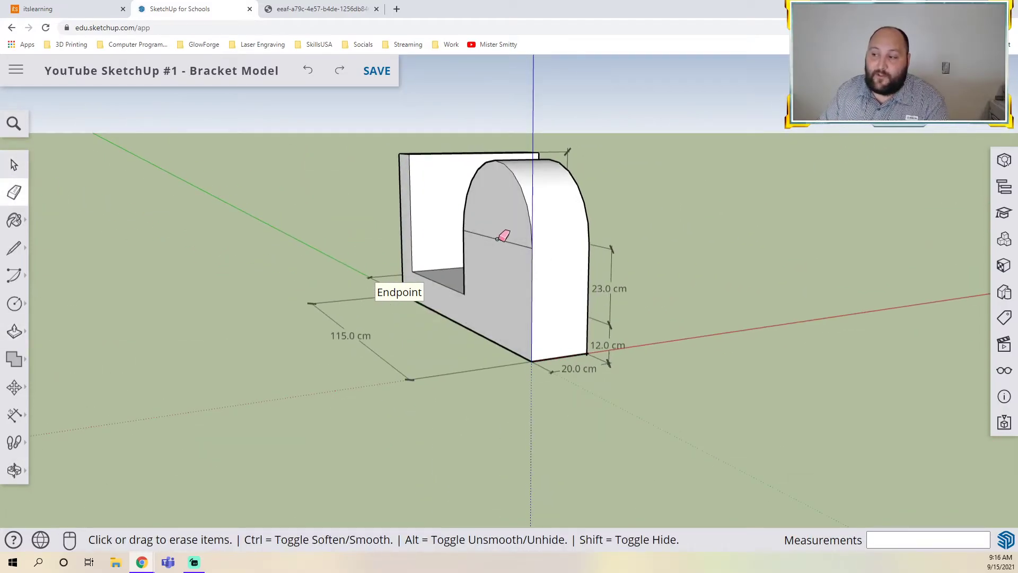
middle_click_drag(498, 233, 265, 254)
Step: Push the circle 20 cm through the lug to its back edge to cut the hole
left_click(14, 330)
left_click(473, 235)
middle_click_drag(404, 249, 504, 316)
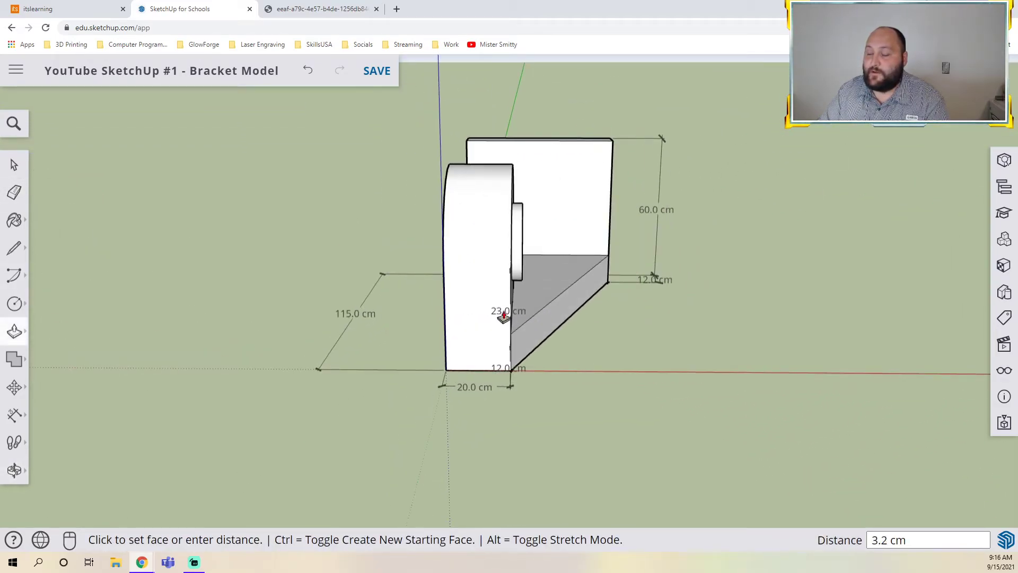
left_click(443, 267)
middle_click_drag(443, 269, 562, 352)
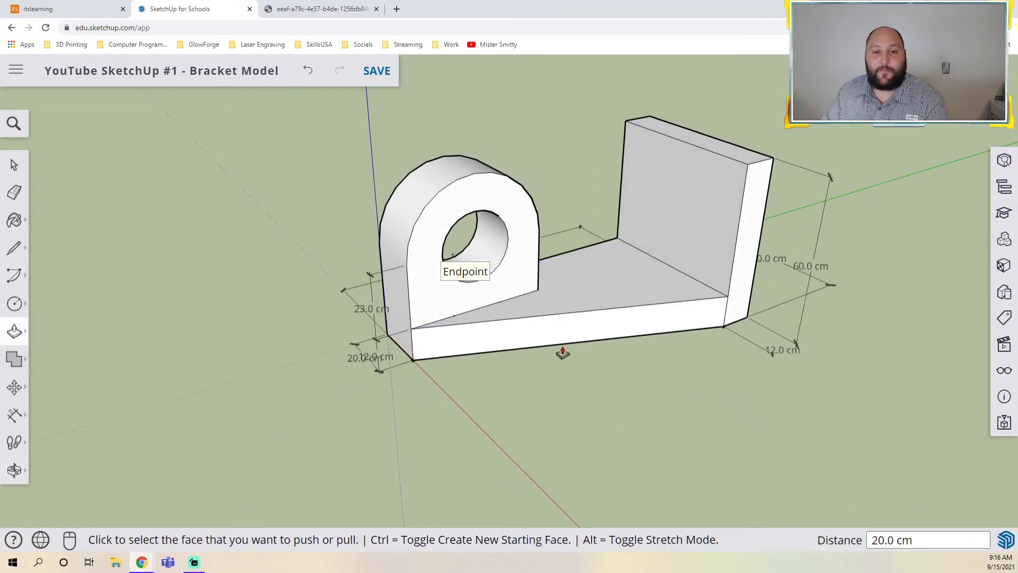
Step: Save the model and reopen the bracket drawing to compare it
left_click(377, 70)
left_click(344, 17)
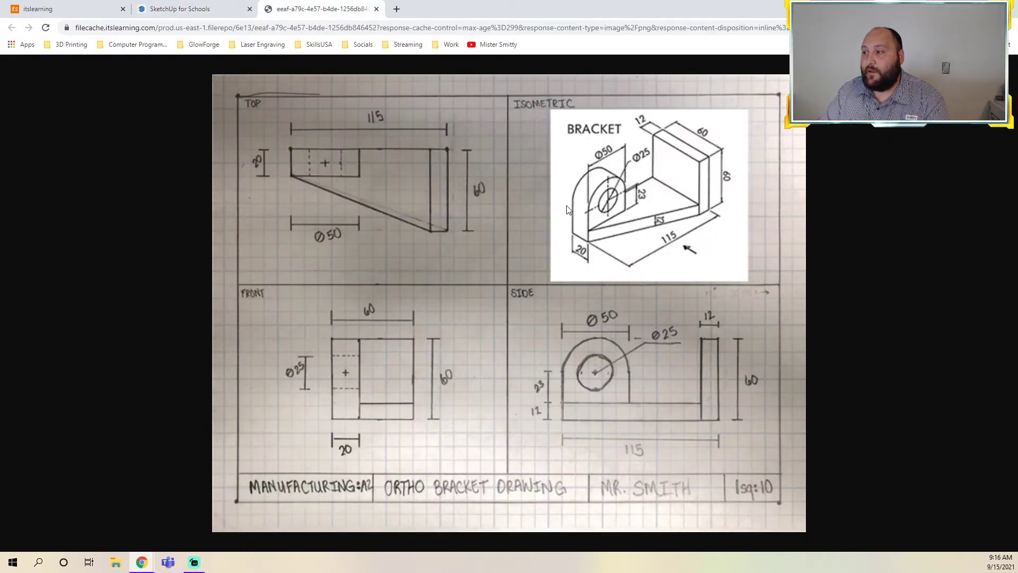
Step: Return to the model, dismiss the save error, and dimension the hole's diameter and the radius of the lug's front arc
left_click(222, 9)
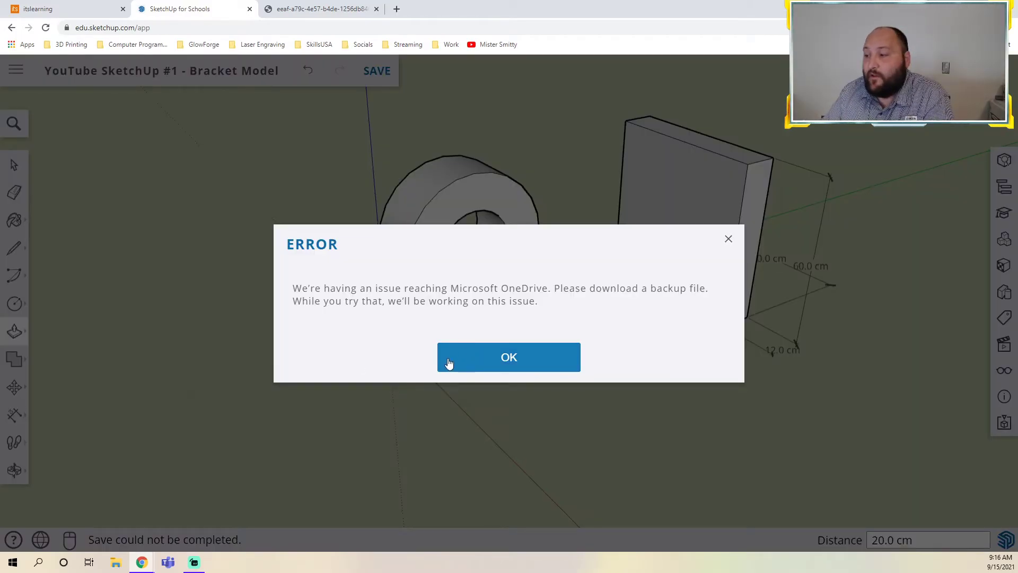
left_click(448, 360)
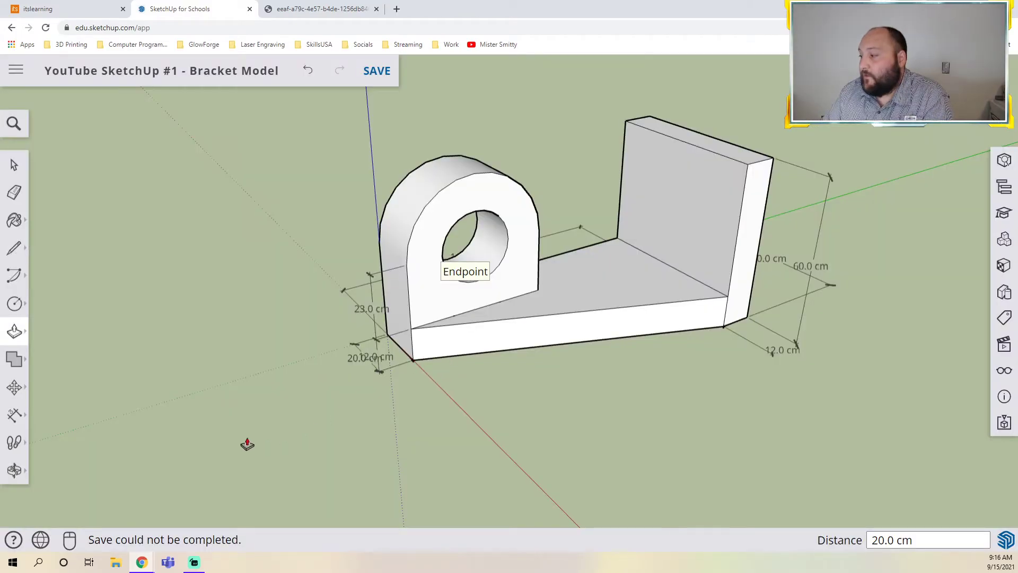
left_click(14, 414)
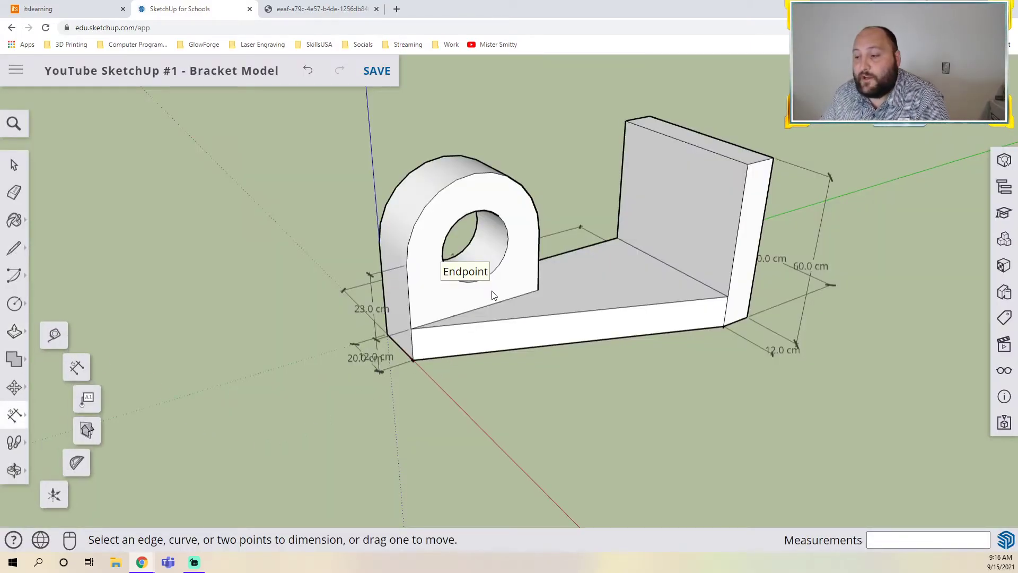
left_click(538, 291)
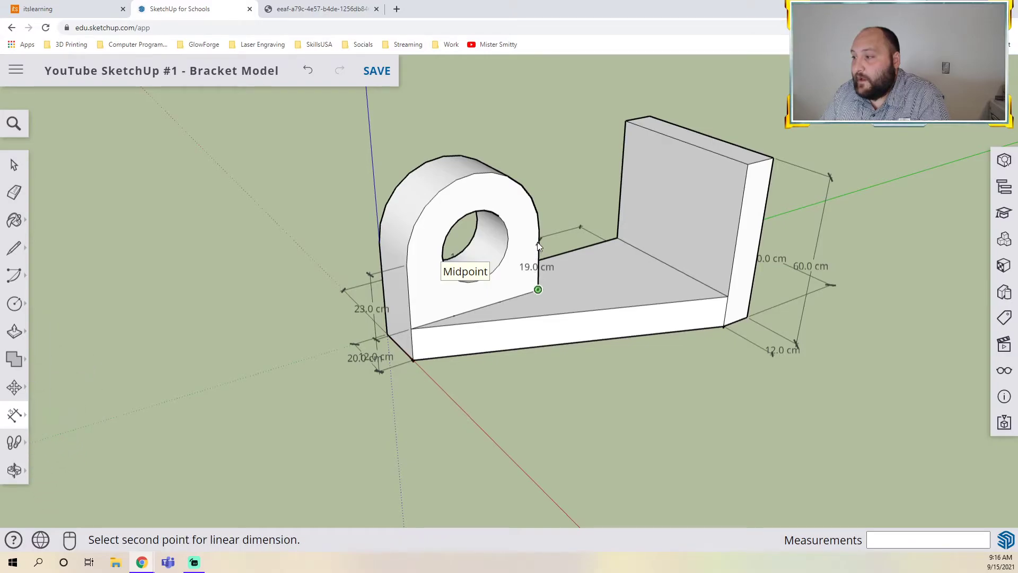
key("Escape")
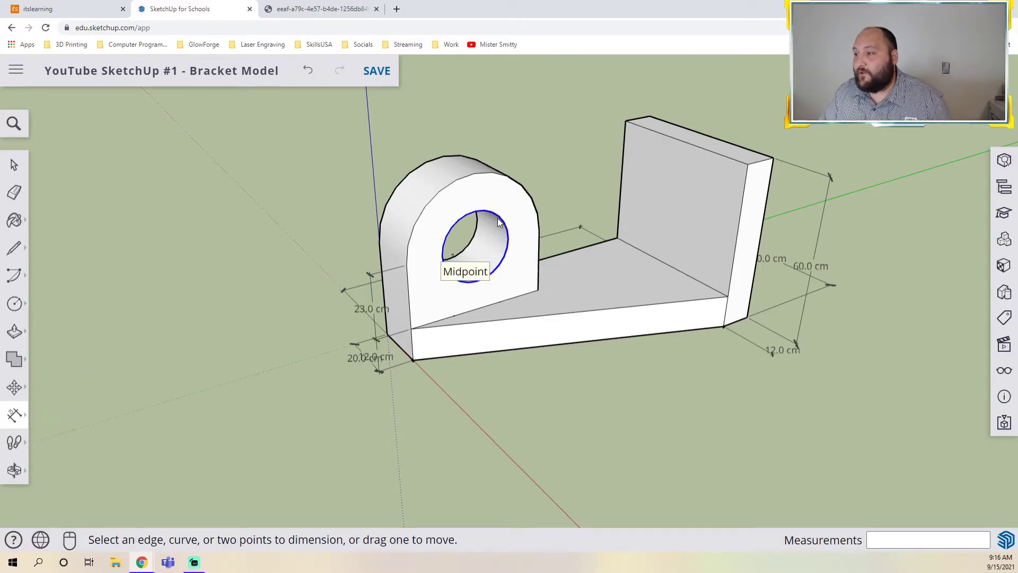
left_click(497, 218)
left_click(533, 103)
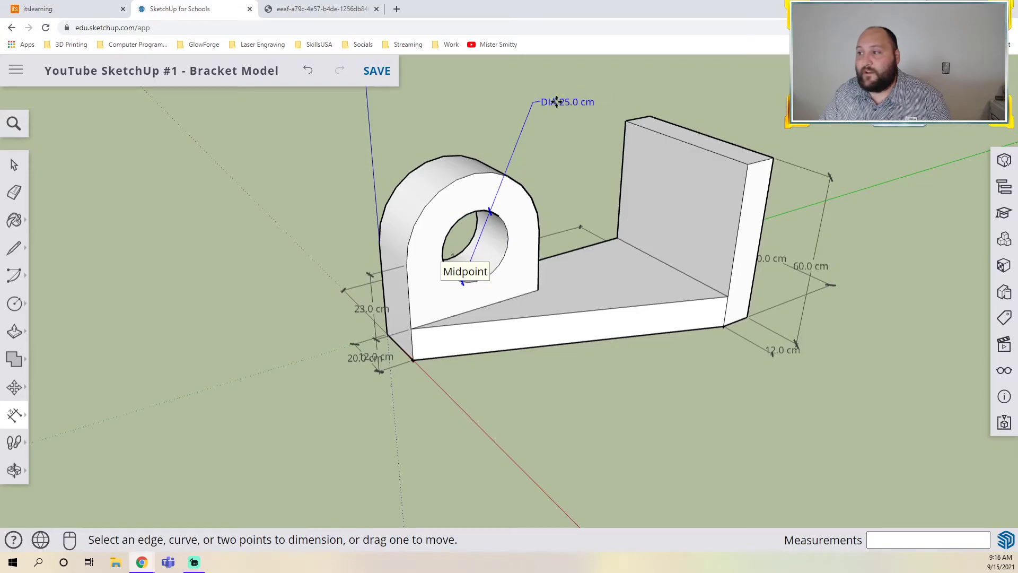
left_click(489, 177)
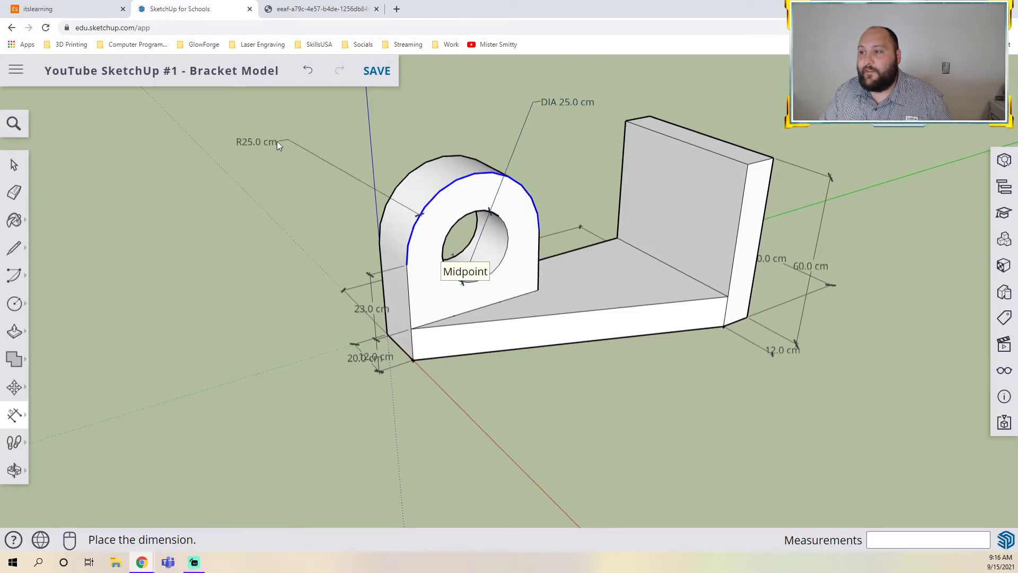
left_click(208, 156)
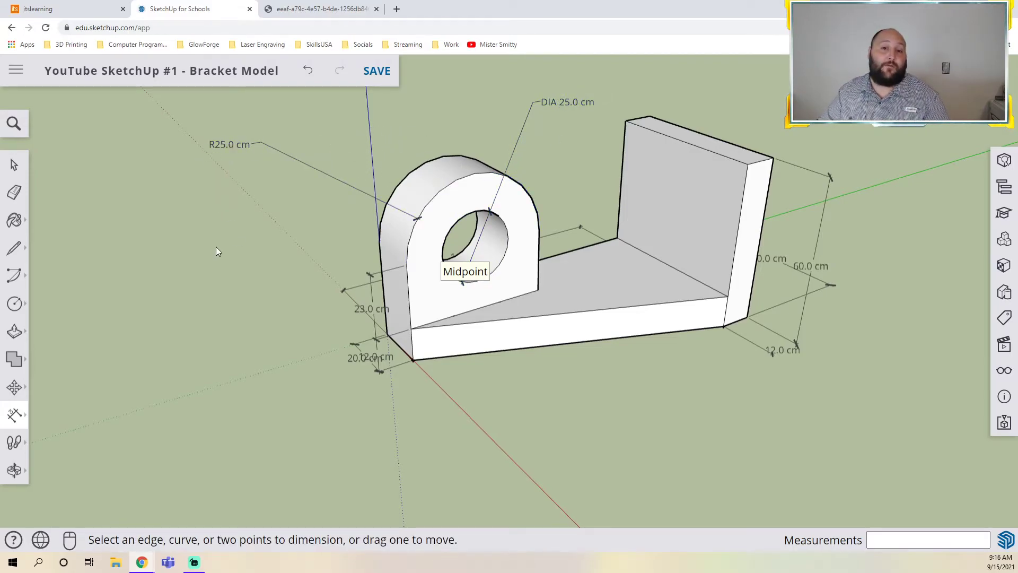
Step: Dimension the thickness of the upright plate along its top edge
middle_click_drag(695, 371, 673, 332)
left_click(748, 166)
left_click(774, 162)
left_click(825, 176)
Step: Compare the dimensioned model with the bracket drawing and inspect the bracket from several angles
mouse_move(688, 274)
middle_mouse_down()
mouse_move(659, 323)
mouse_move(579, 359)
mouse_move(629, 313)
mouse_move(599, 306)
mouse_move(601, 277)
mouse_move(518, 318)
mouse_move(535, 360)
mouse_move(569, 342)
middle_mouse_up()
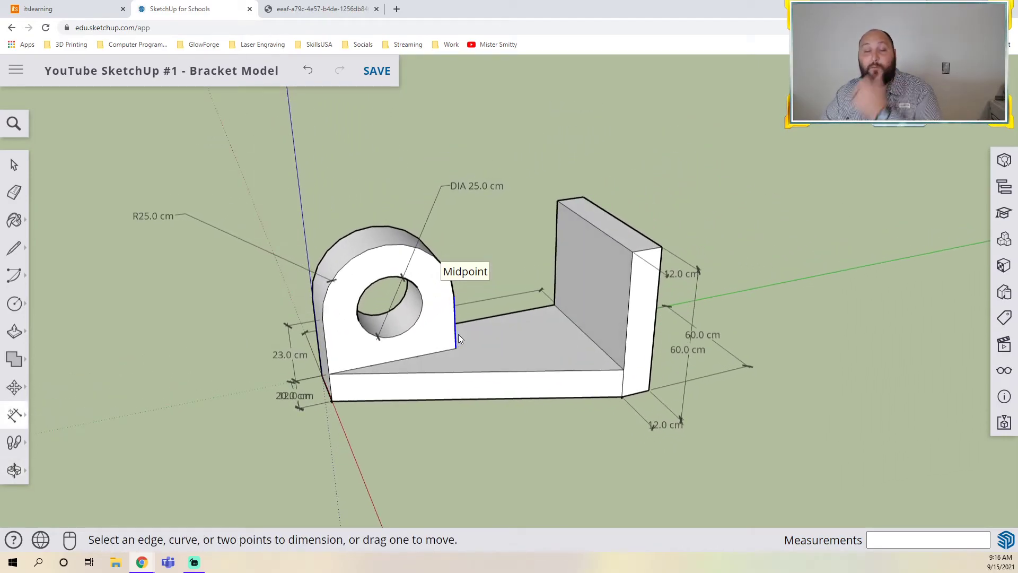
left_click(321, 9)
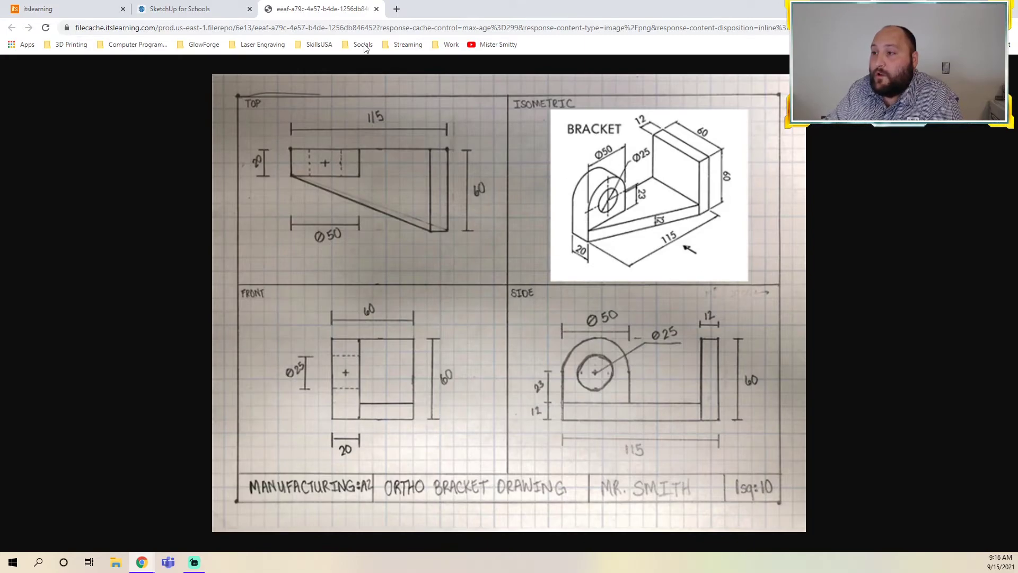
left_click(192, 9)
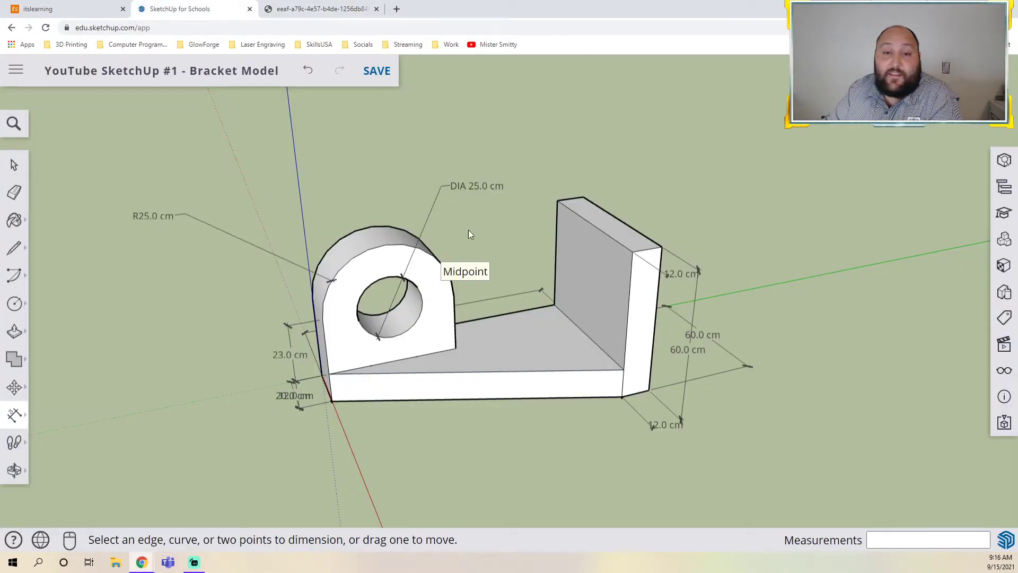
left_click(323, 9)
left_click(202, 9)
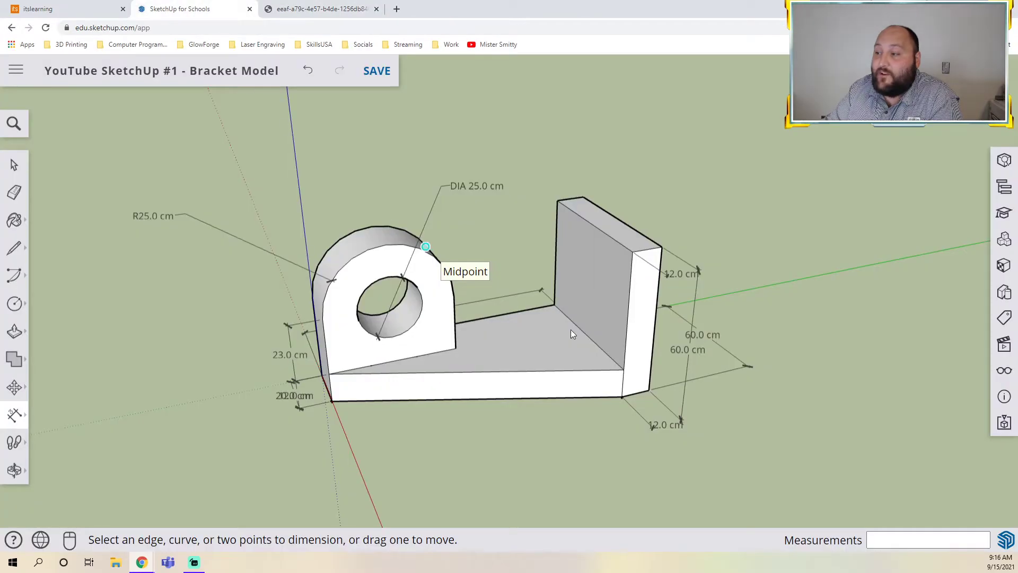
middle_click_drag(551, 392, 716, 427)
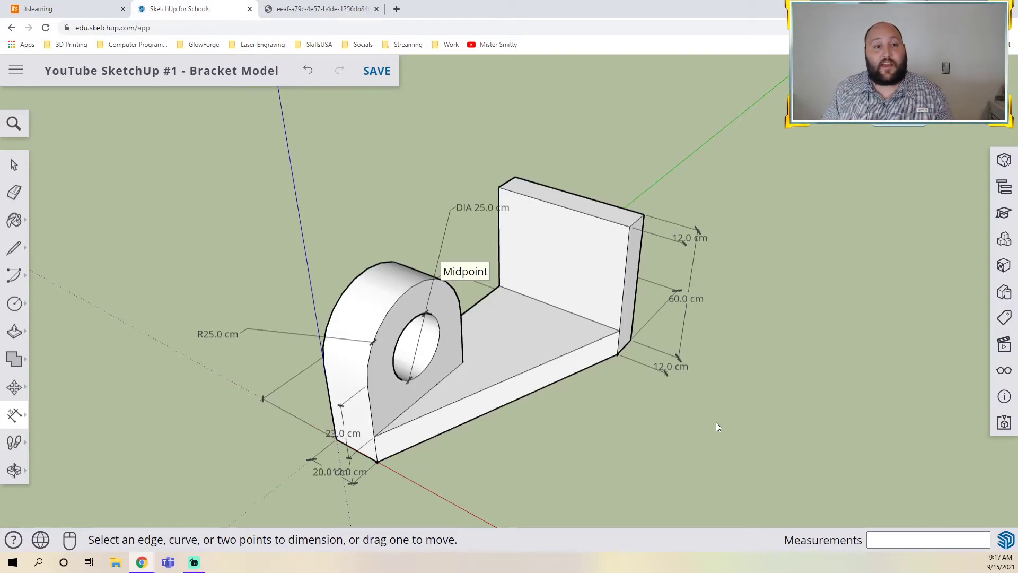
middle_click_drag(786, 390, 705, 357, "shift")
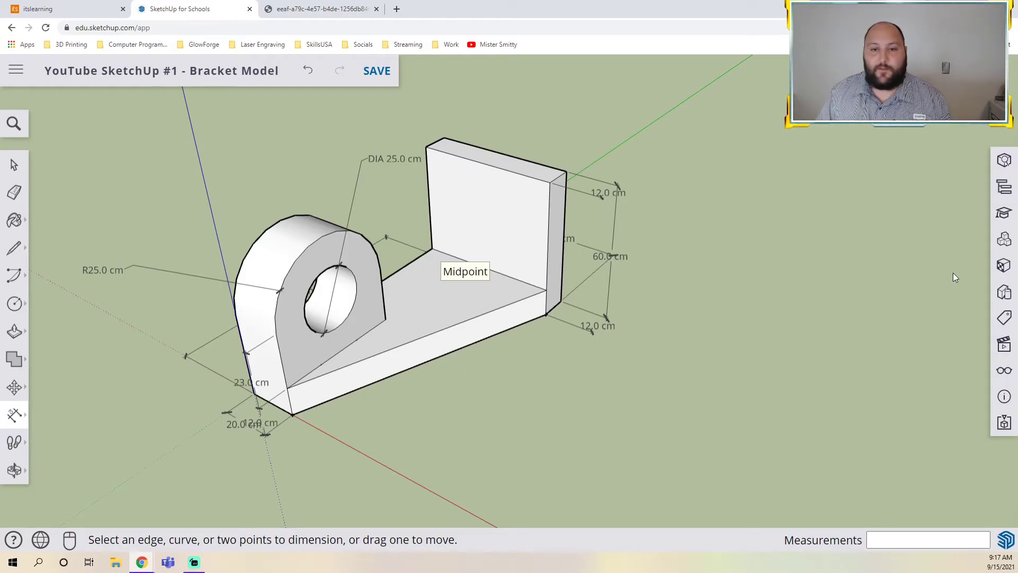
Step: Paint the upright plate's inner face teal, the base's top face red, the plate's top edge gold and its side edge dark grey
left_click(1004, 267)
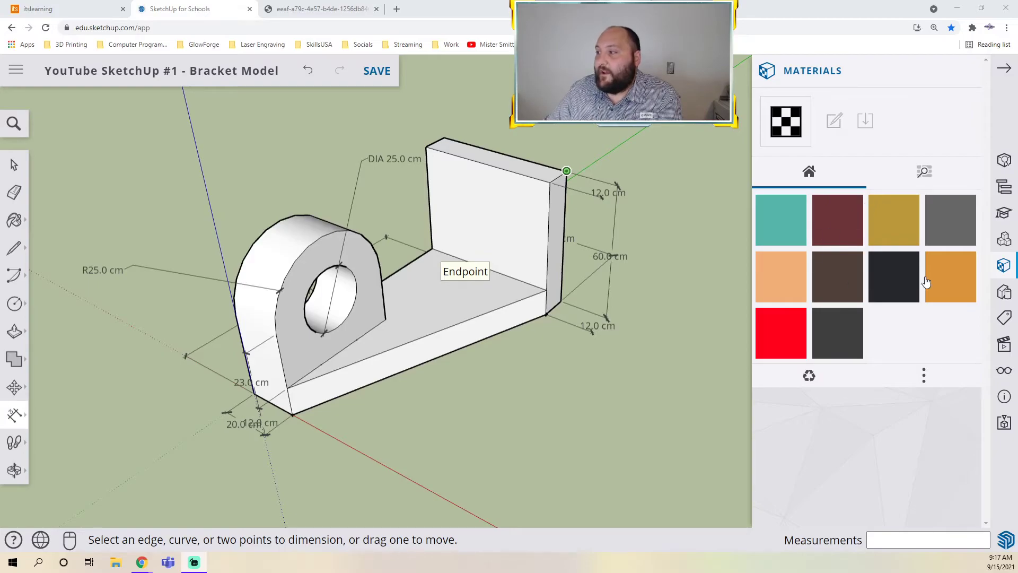
left_click(781, 220)
left_click(508, 238)
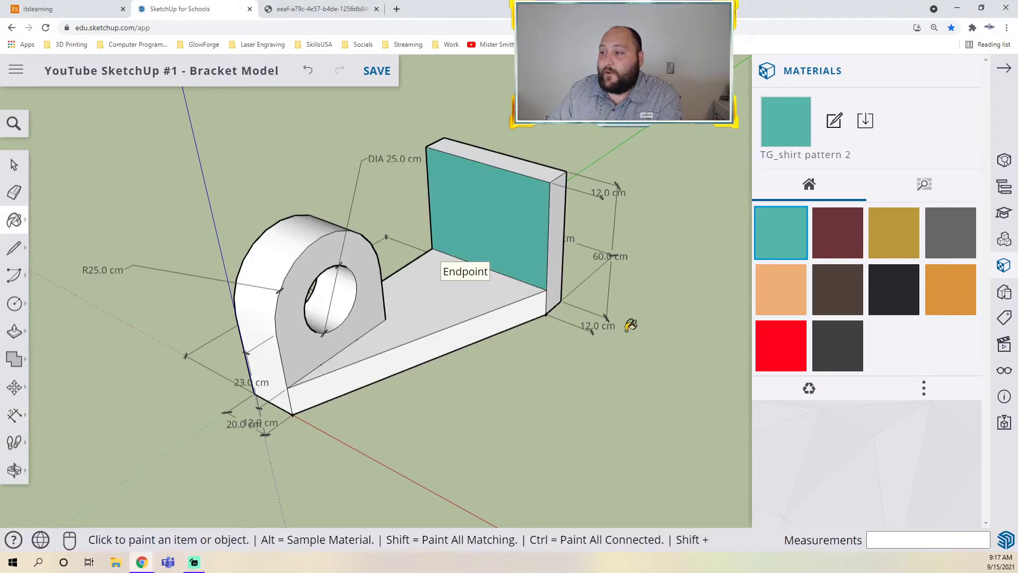
left_click(781, 345)
left_click(414, 300)
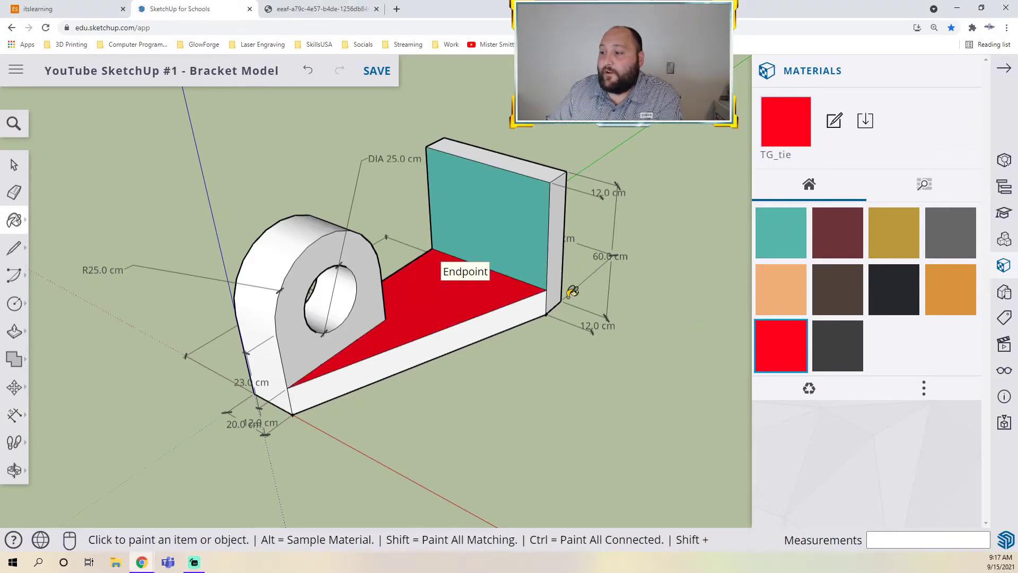
left_click(883, 236)
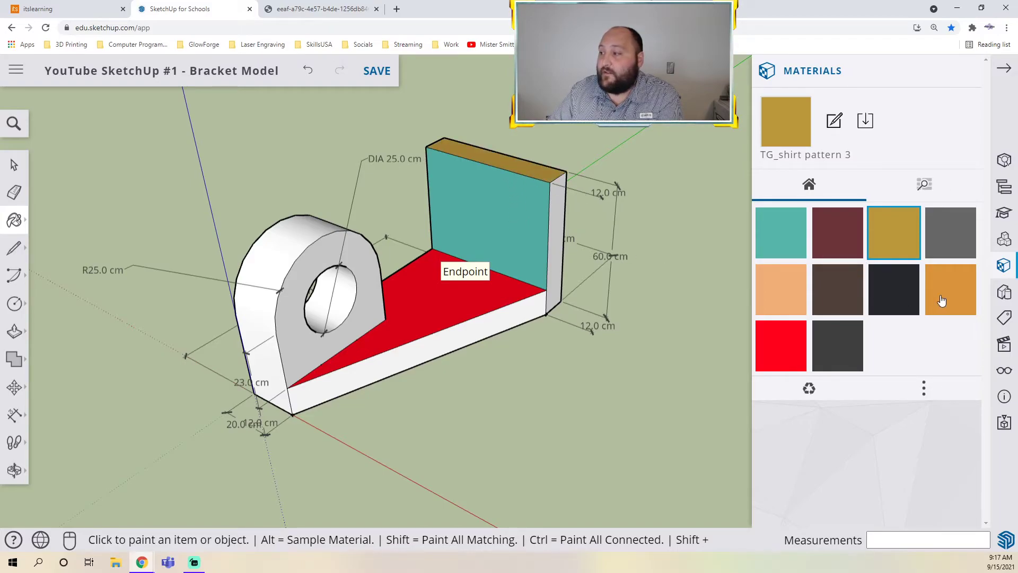
left_click(844, 354)
left_click(553, 230)
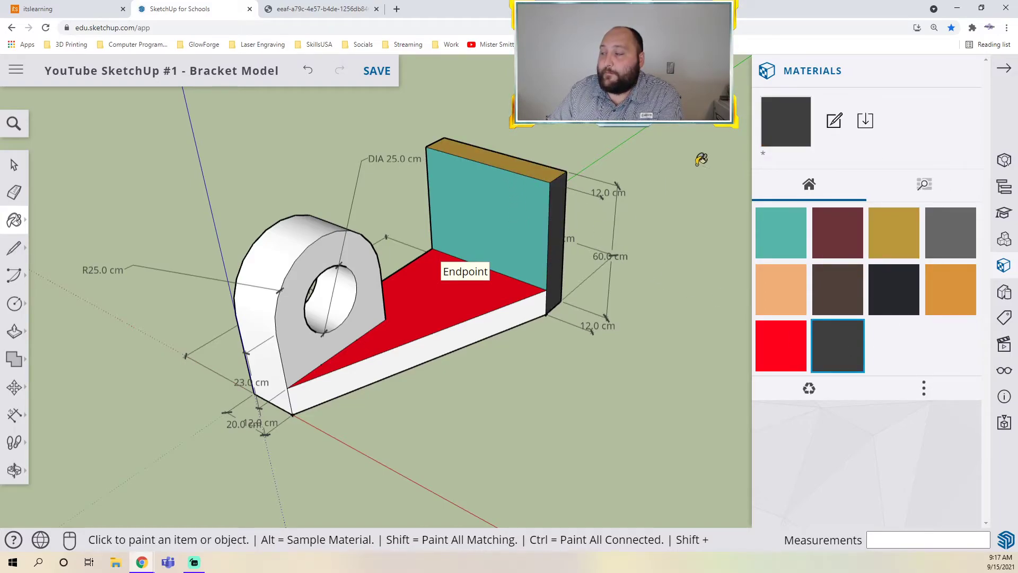
Step: Choose the diamond plate texture from the Metal materials and paint the base's top face with it
left_click(924, 187)
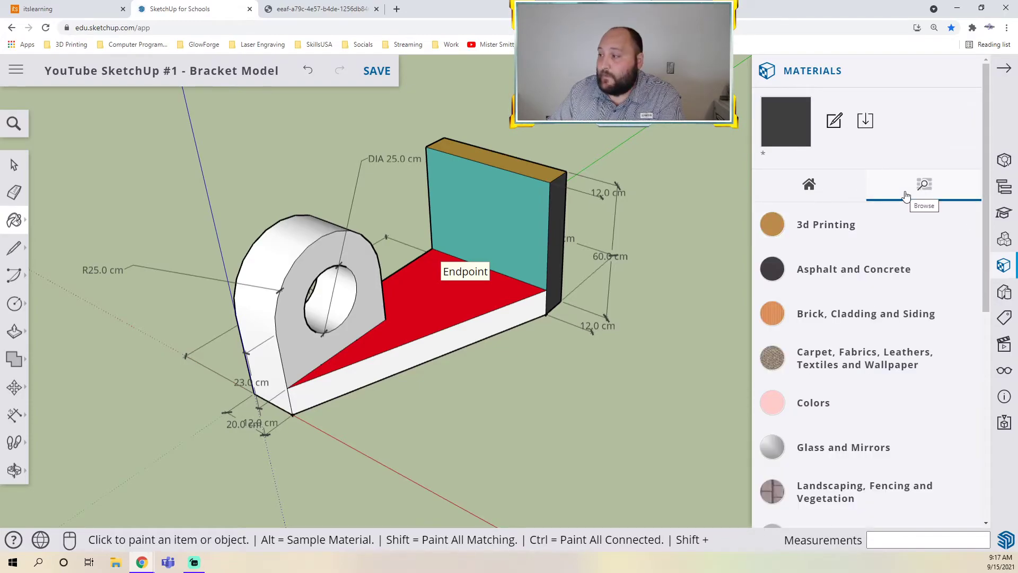
scroll(882, 297, "down", 4)
scroll(853, 335, "down", 3)
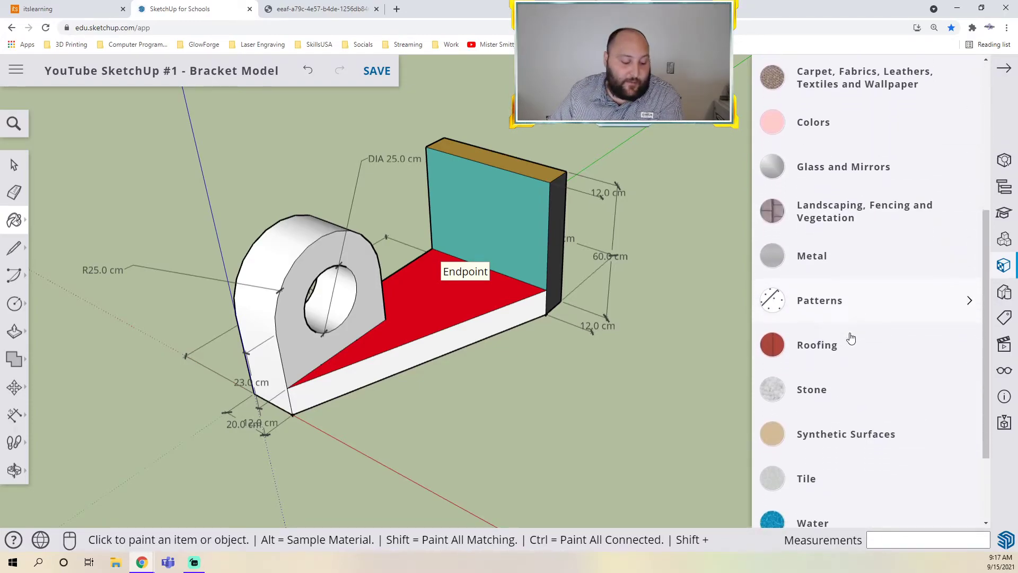
scroll(852, 337, "up", 2)
scroll(852, 337, "up", 5)
scroll(861, 329, "down", 4)
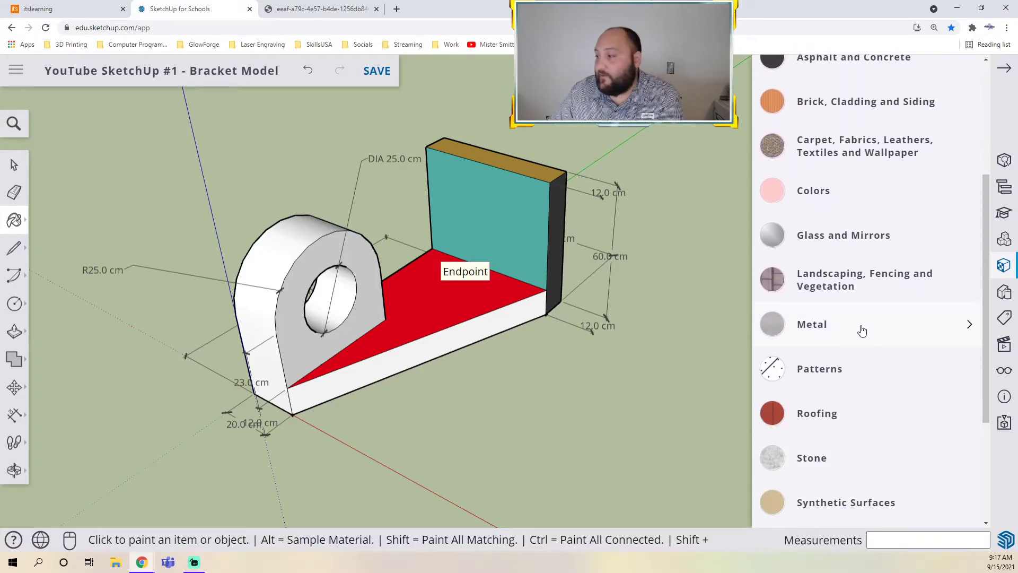
scroll(868, 318, "up", 2)
left_click(829, 379)
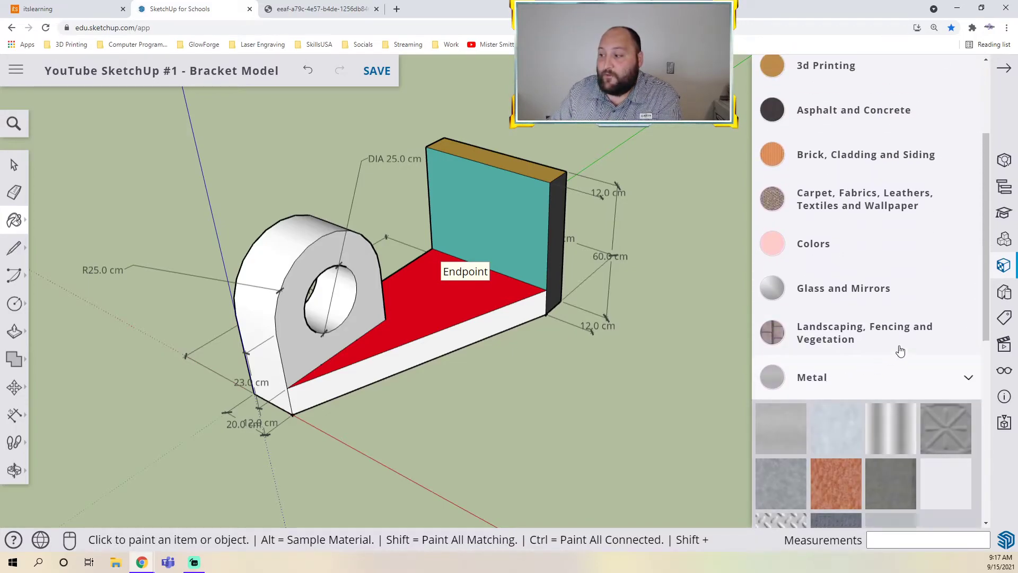
scroll(897, 350, "down", 4)
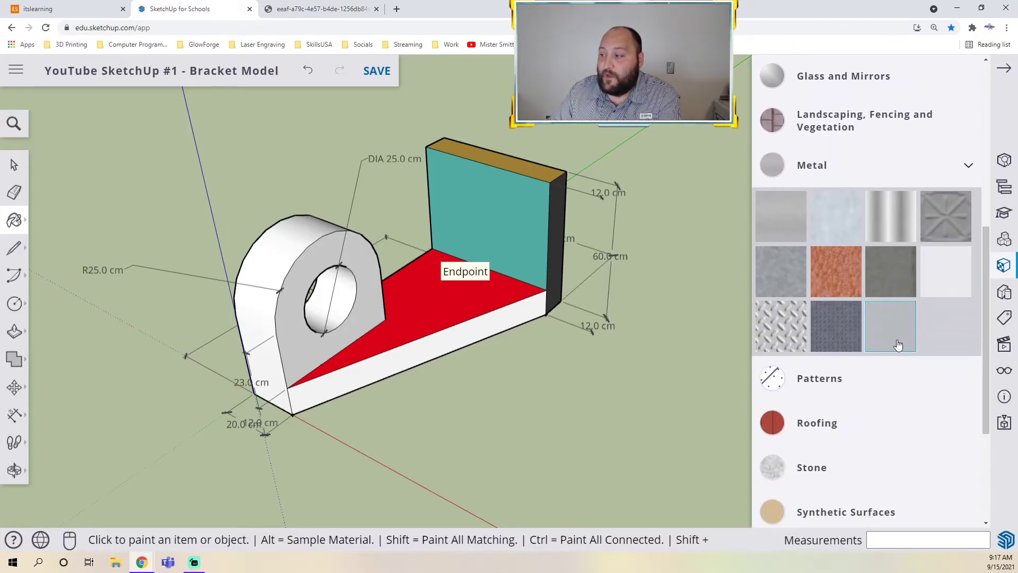
left_click(783, 333)
left_click(445, 289)
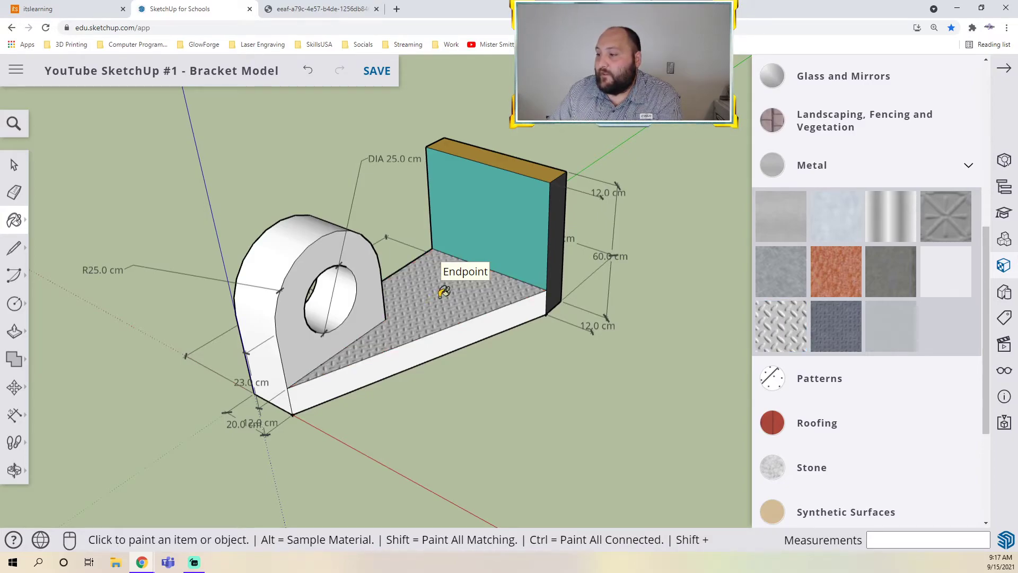
Step: Paint the upright plate's inner face, top edge and side edge with the diamond plate metal texture
left_click(490, 192)
left_click(487, 153)
left_click(564, 212)
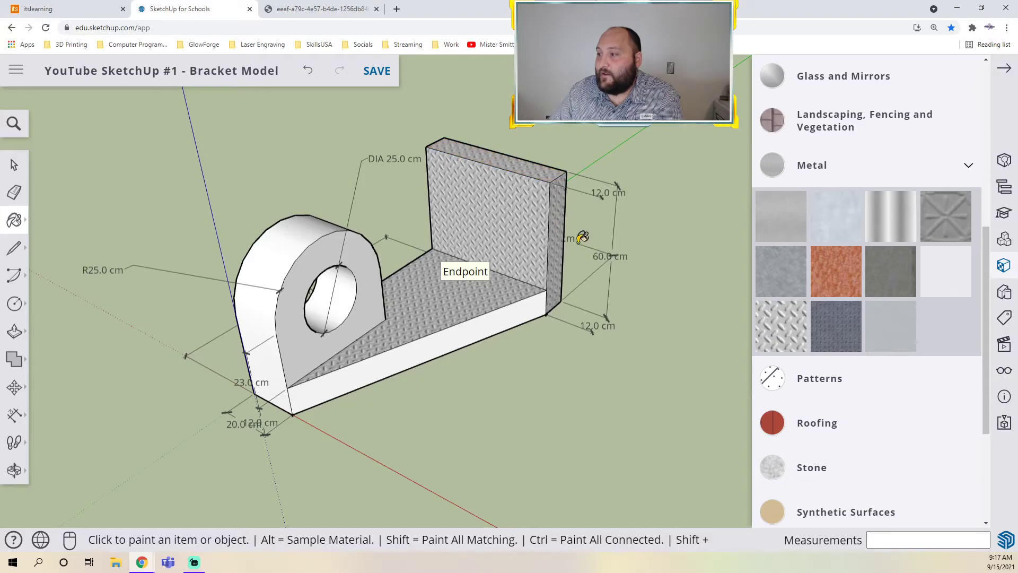
Step: Cover the bracket's remaining faces with diamond plate, including the plate's back, the long side, the underside, the lug and the hole
middle_click_drag(581, 236, 486, 326)
left_click(486, 326)
mouse_move(425, 322)
middle_mouse_down()
mouse_move(377, 356)
mouse_move(319, 456)
mouse_move(191, 396)
mouse_move(364, 357)
mouse_move(453, 350)
mouse_move(463, 333)
middle_mouse_up()
left_click(467, 334)
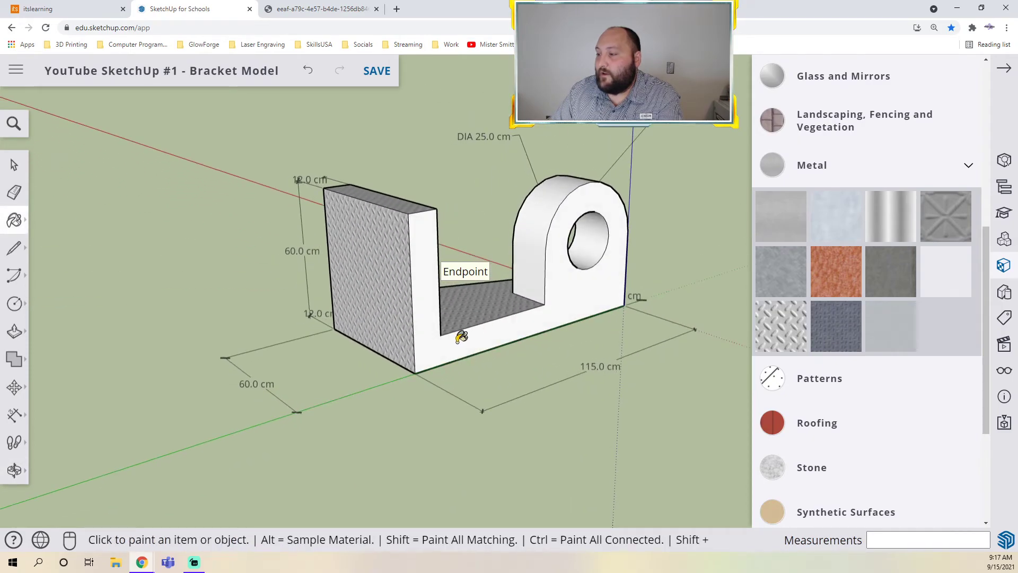
left_click(461, 337)
mouse_move(527, 348)
middle_mouse_down()
mouse_move(463, 316)
mouse_move(452, 289)
middle_mouse_up()
left_click(452, 289)
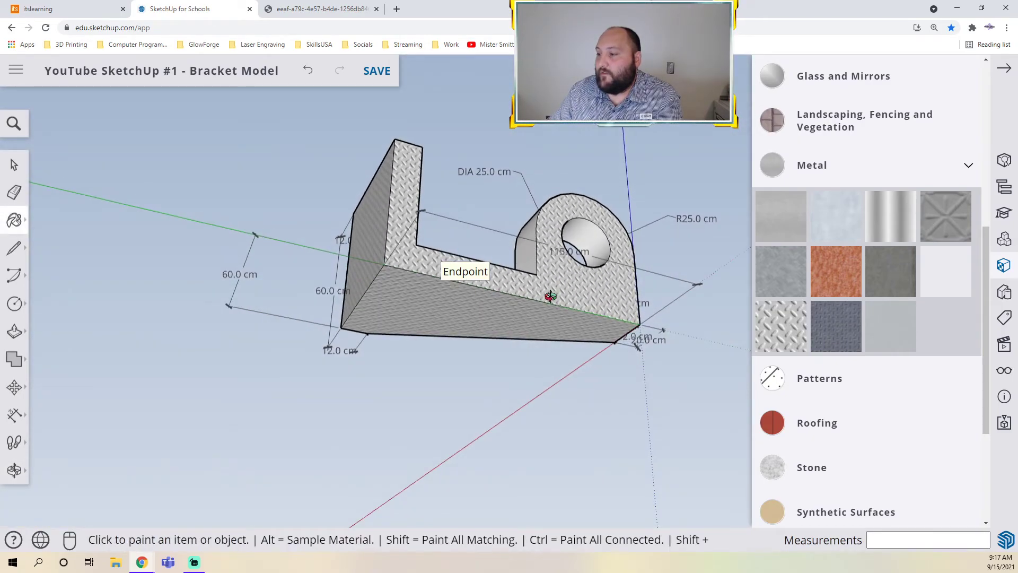
left_click(504, 311)
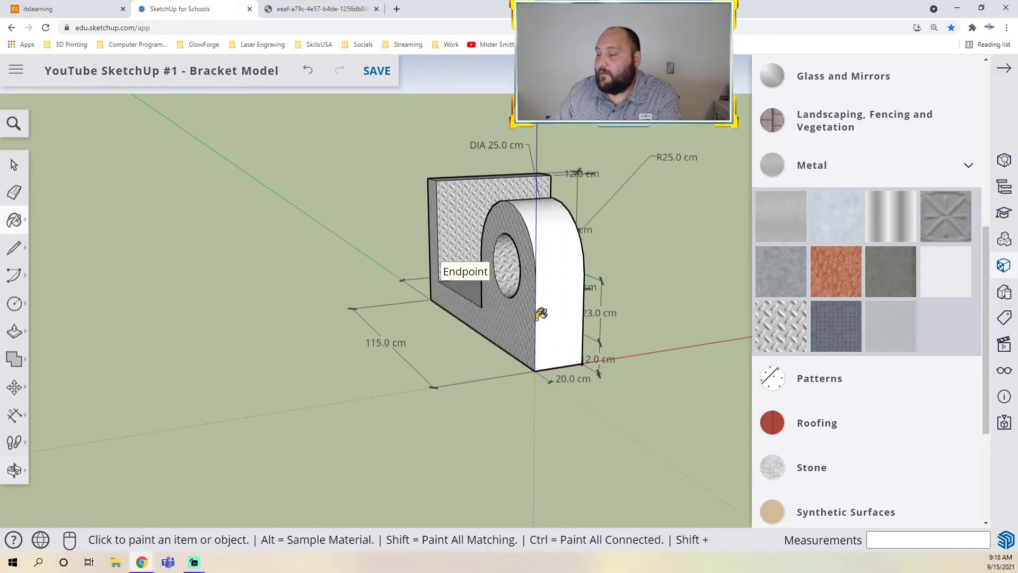
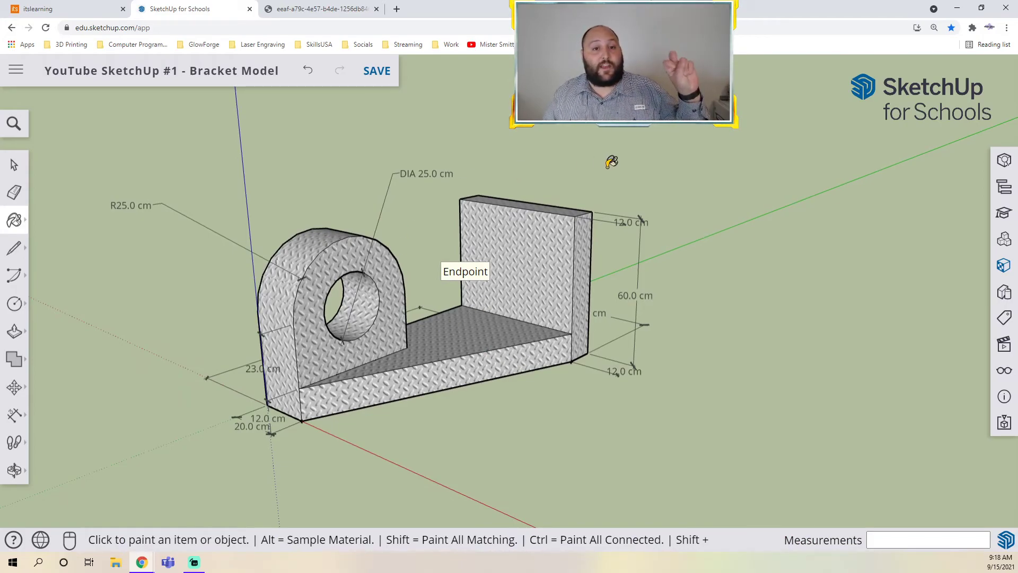
Step: Create filled 3D text of the maker's name in Open Sans Regular, 3 cm high and extruded 1 cm
left_click(15, 165)
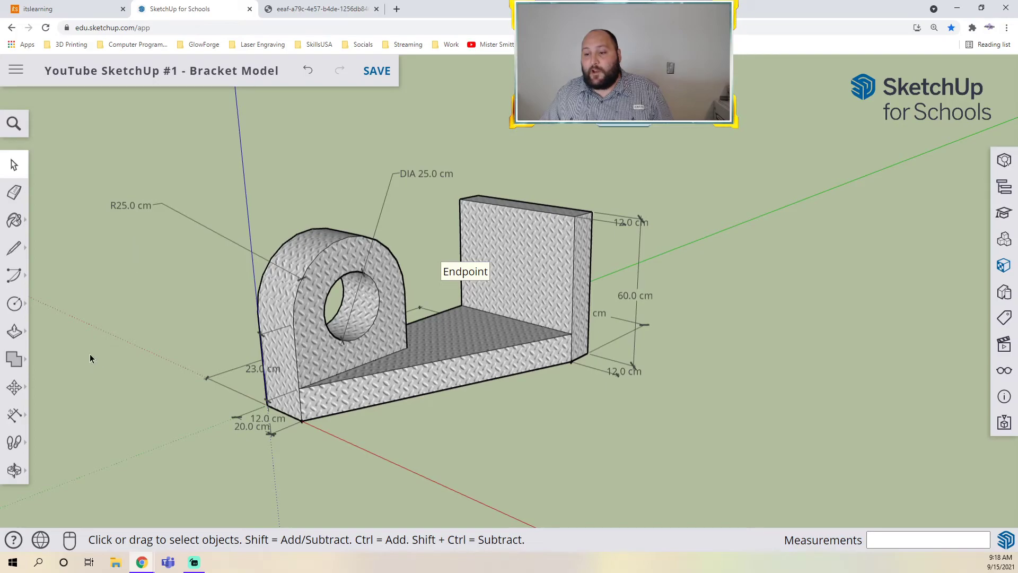
left_click(23, 310)
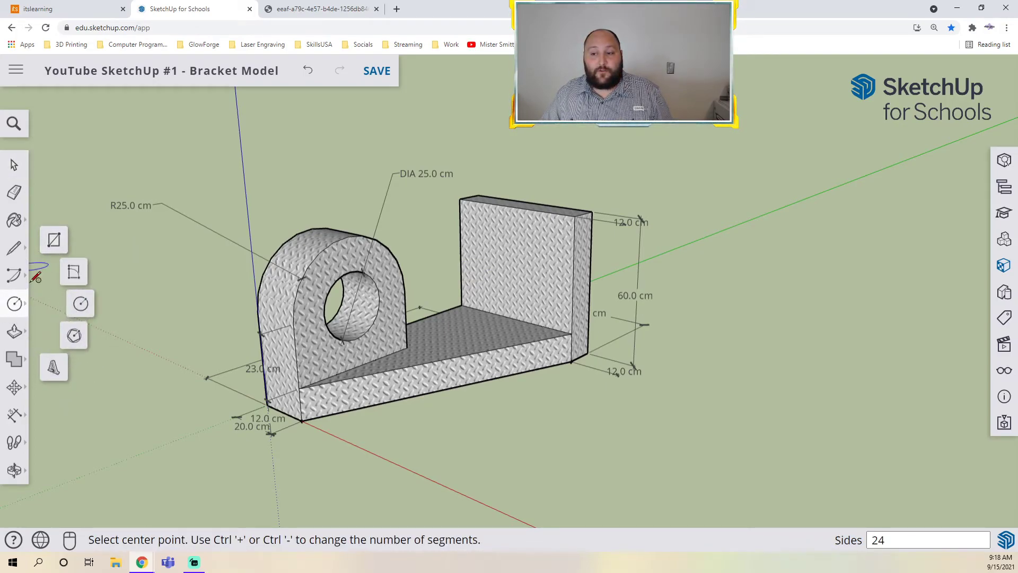
left_click(55, 368)
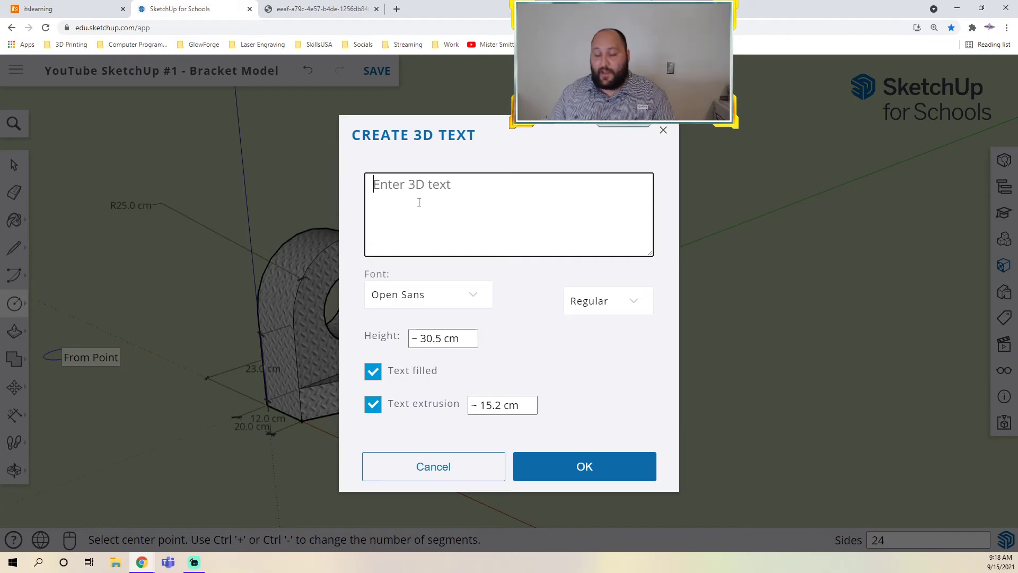
type("Mr. Smith")
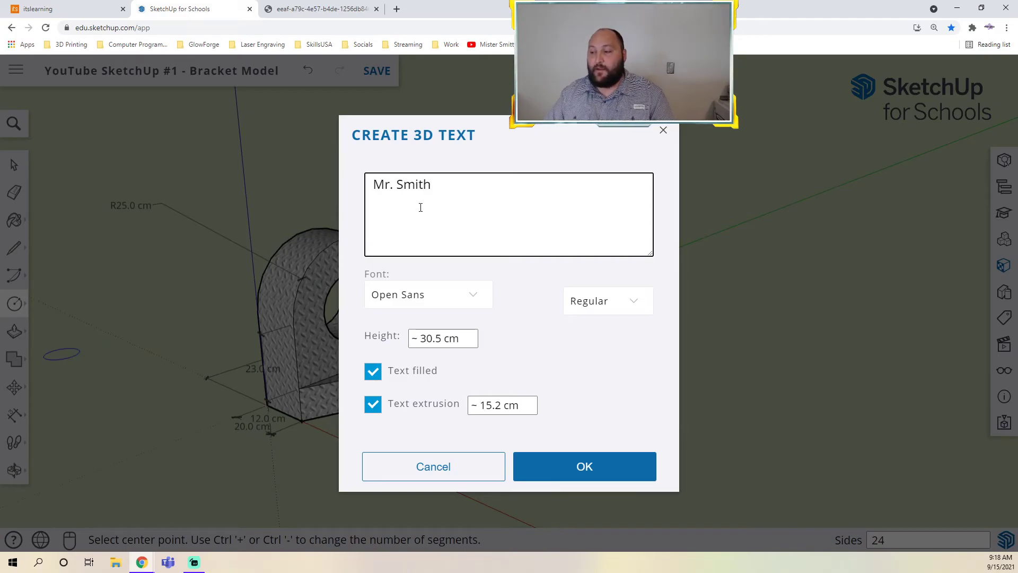
left_click(465, 338)
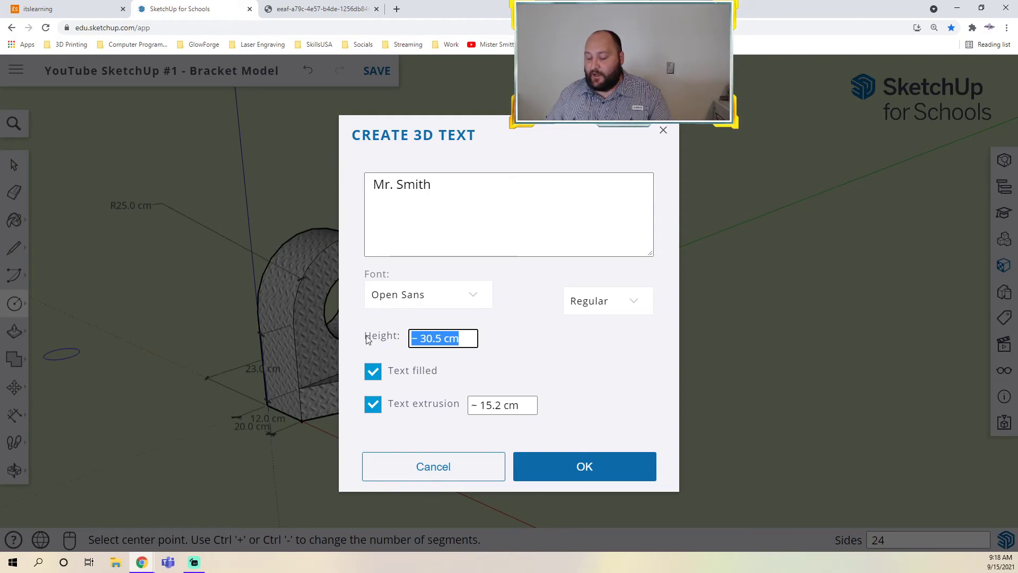
type("3")
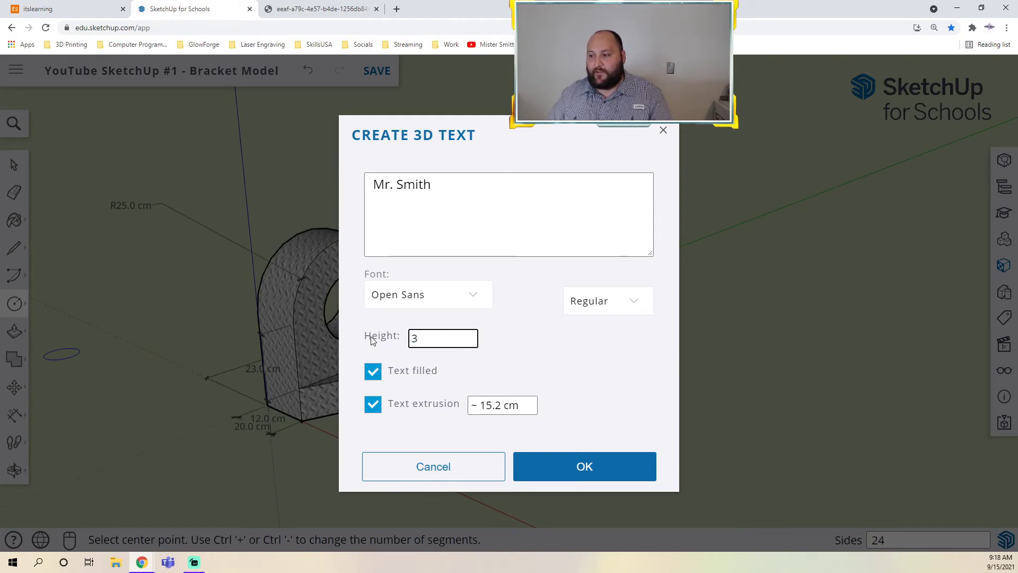
key("Tab")
type("1")
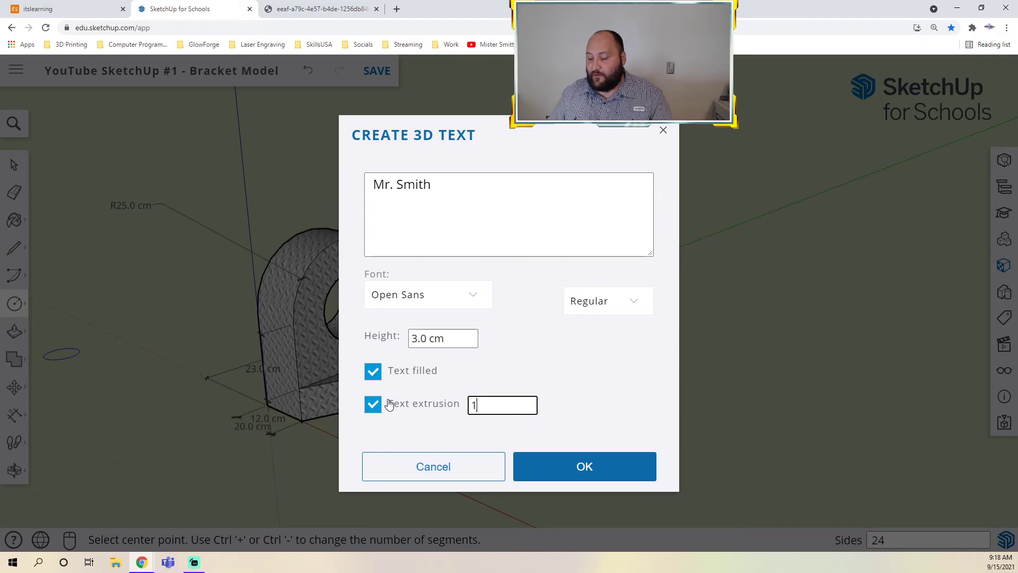
left_click(563, 472)
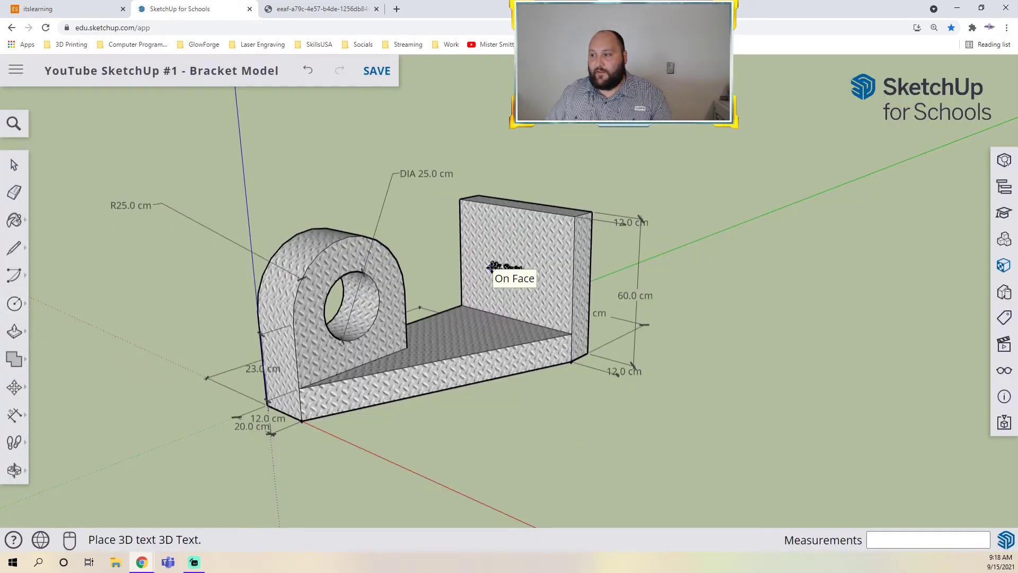
Step: Place the 3D name text on the upright plate's inner face and deselect it
left_click(491, 266)
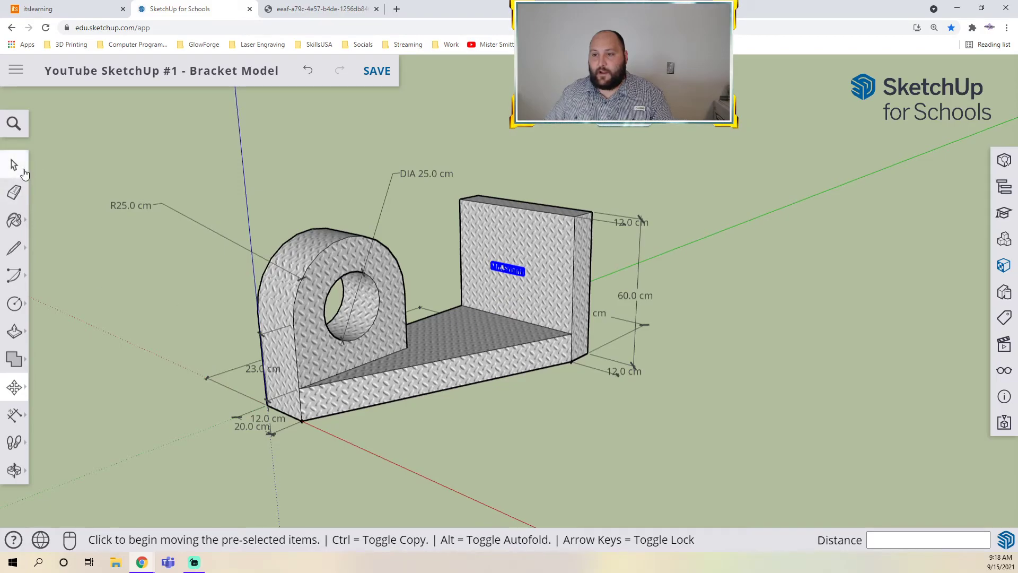
left_click(14, 166)
left_click(575, 423)
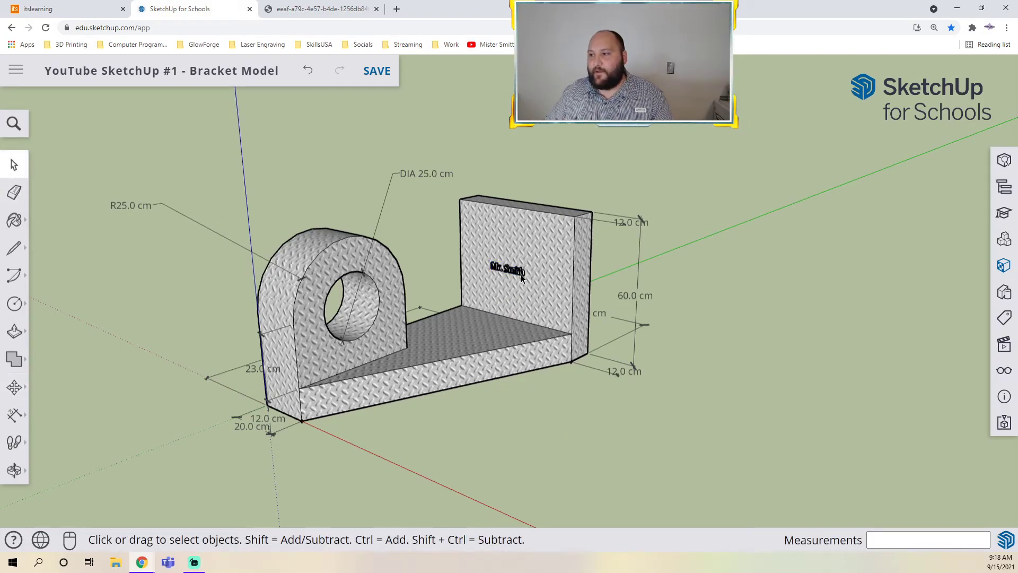
Step: Scale up the 3D name text uniformly, first by about 2.23, until it spans almost the full width of the upright plate
left_click(15, 390)
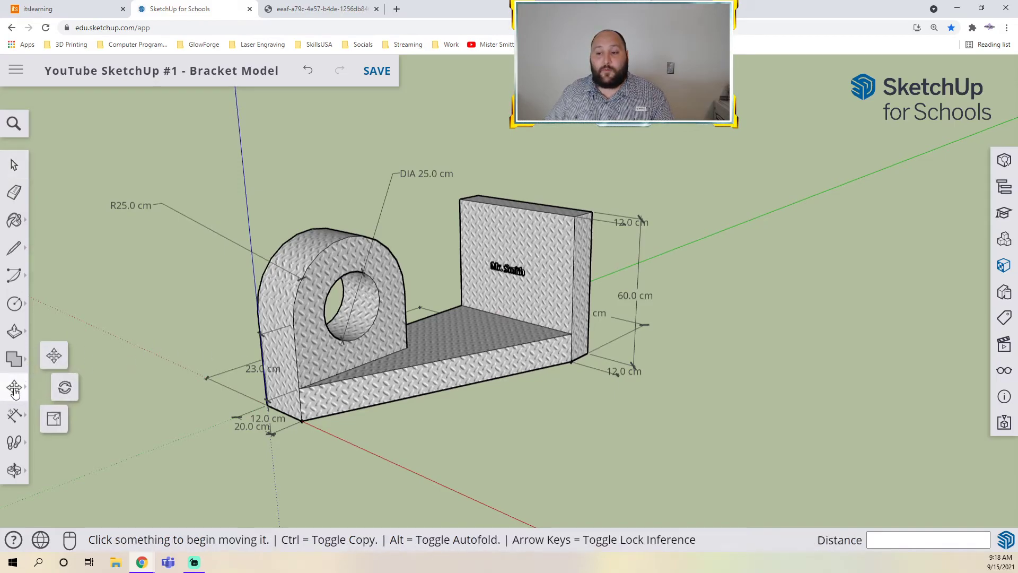
left_click(54, 422)
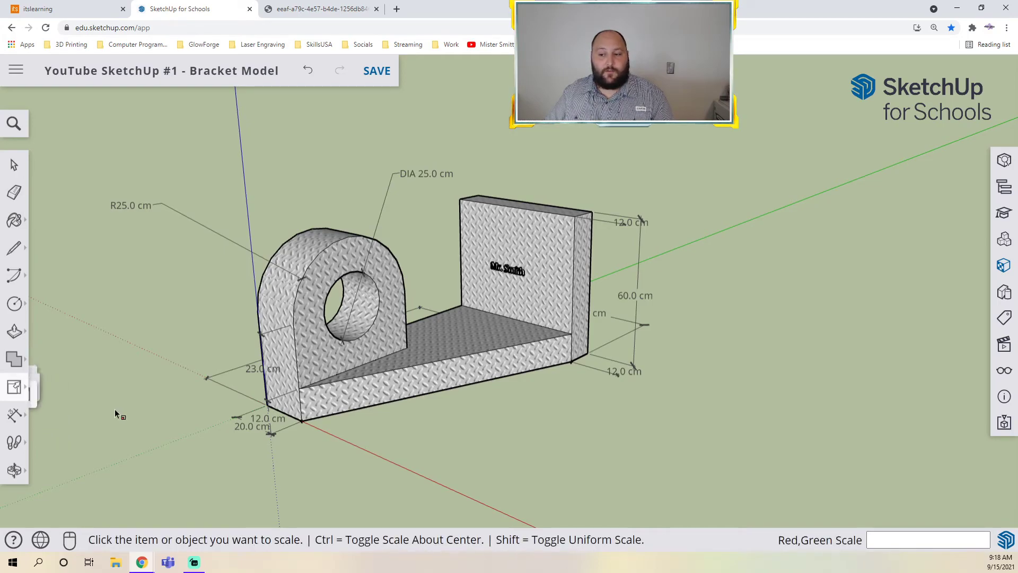
left_click(499, 270)
scroll(525, 281, "up", 5)
left_click_drag(513, 256, 634, 307)
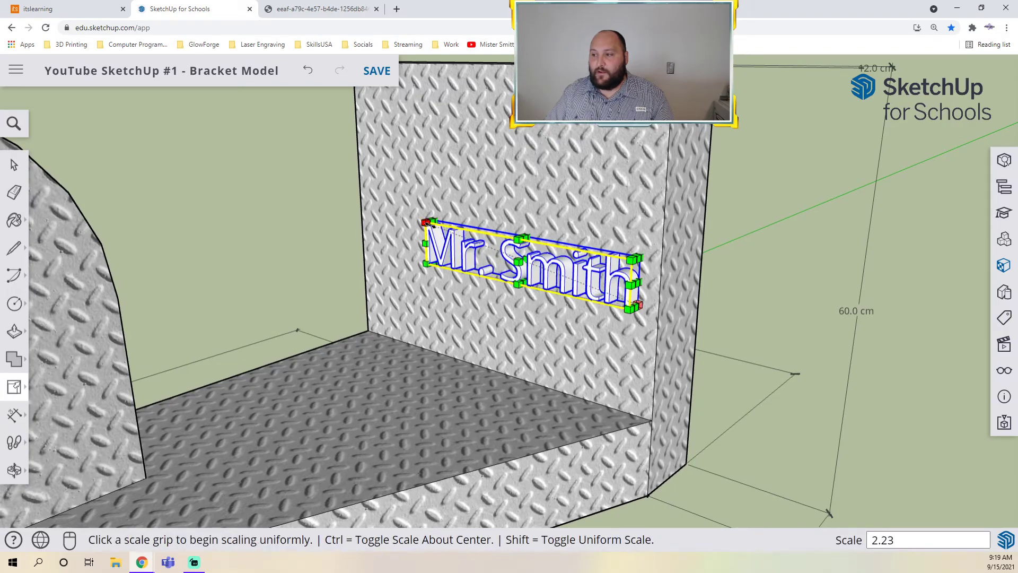
left_click_drag(428, 223, 371, 201)
scroll(408, 339, "down", 10)
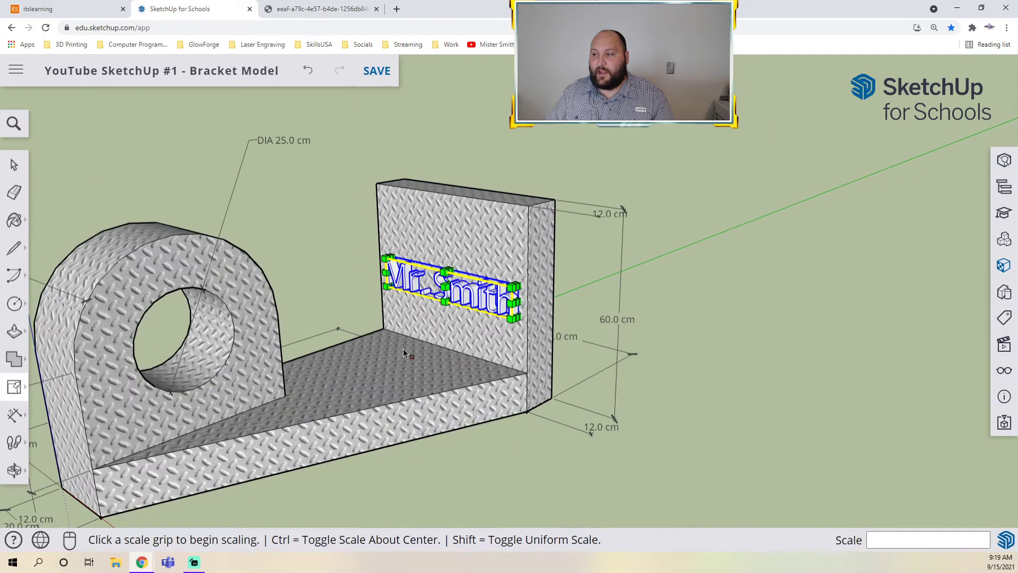
key("space")
Step: Select the 3D name text and try painting it blue from the Colors materials
scroll(425, 335, "up", 4)
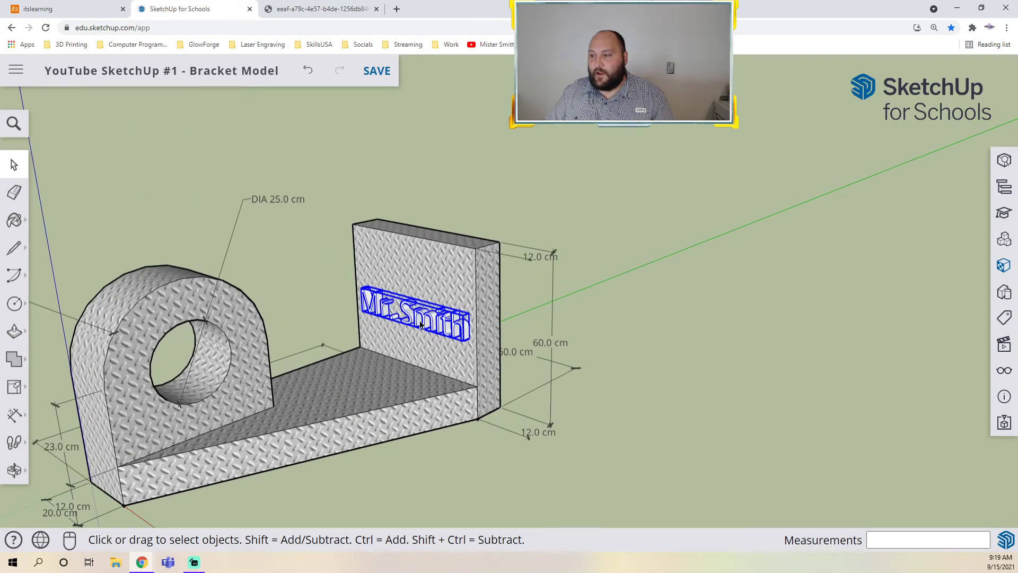
double_click(418, 310)
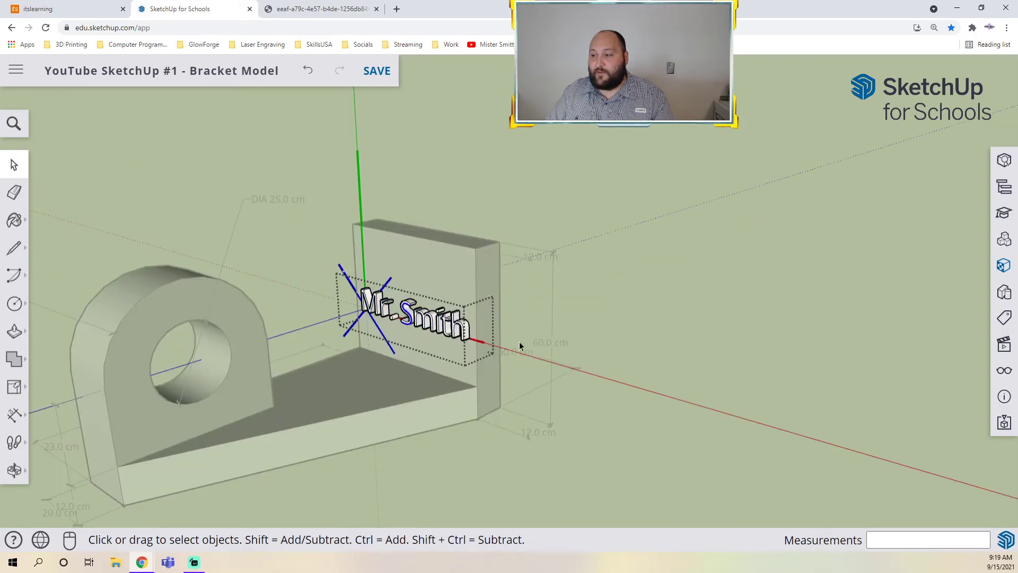
left_click(664, 381)
left_click(449, 333)
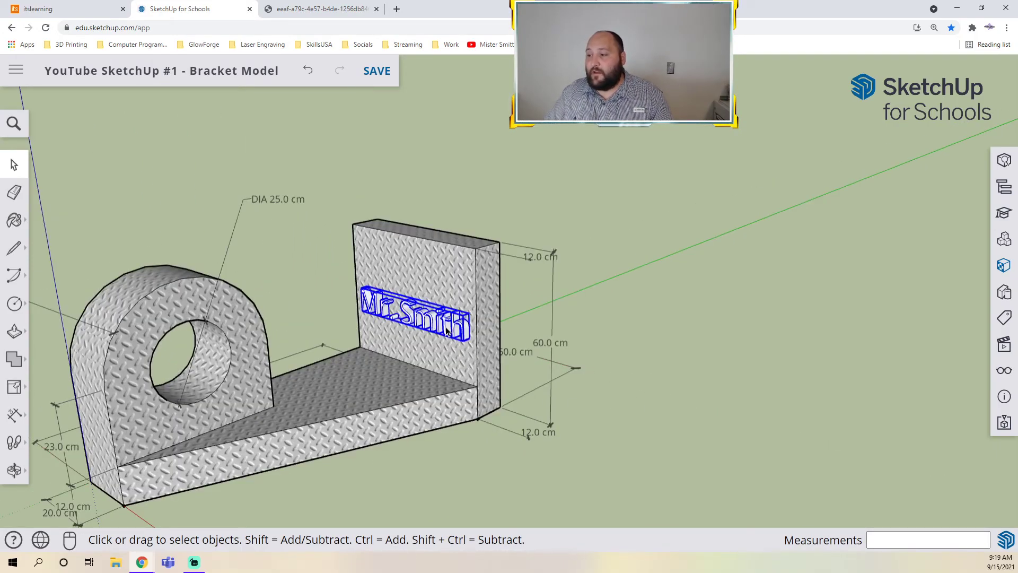
left_click(1004, 265)
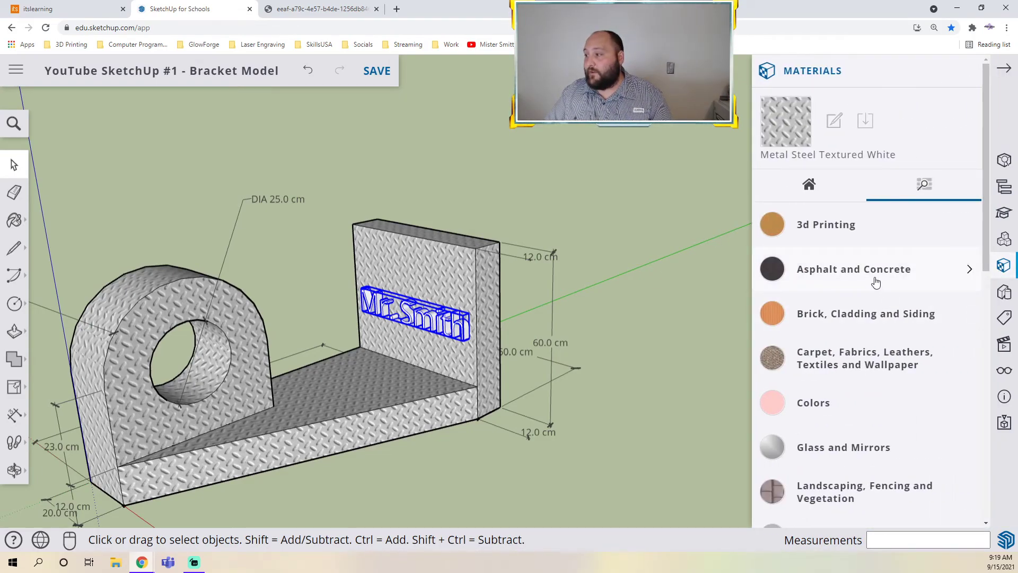
scroll(876, 282, "down", 3)
left_click(827, 243)
scroll(846, 353, "down", 10)
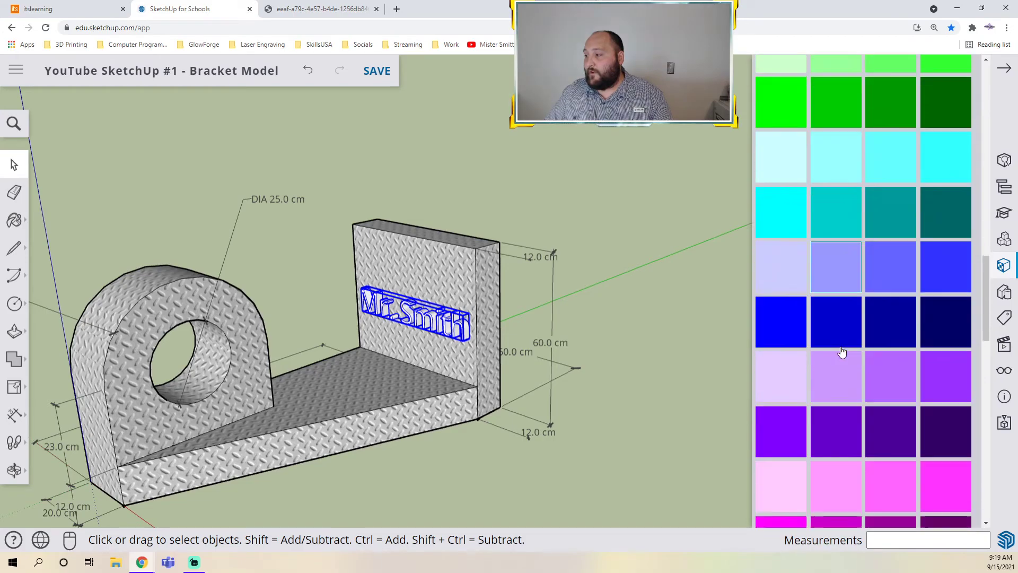
scroll(845, 352, "down", 4)
scroll(845, 352, "up", 2)
left_click(825, 221)
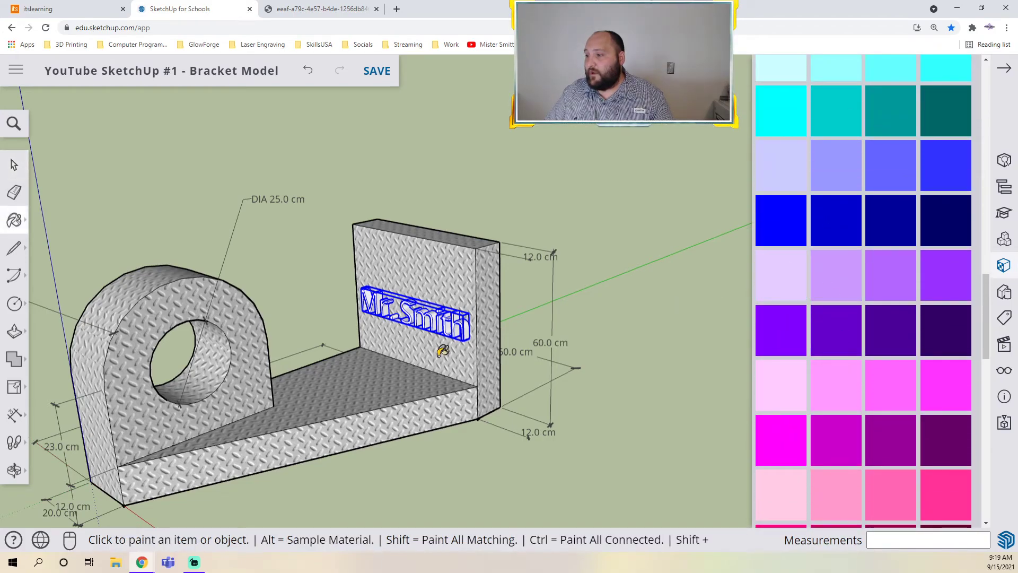
left_click(455, 321)
Step: Browse other paint colors, undo the blue paint on the name text and return to the Select tool
scroll(873, 346, "up", 5)
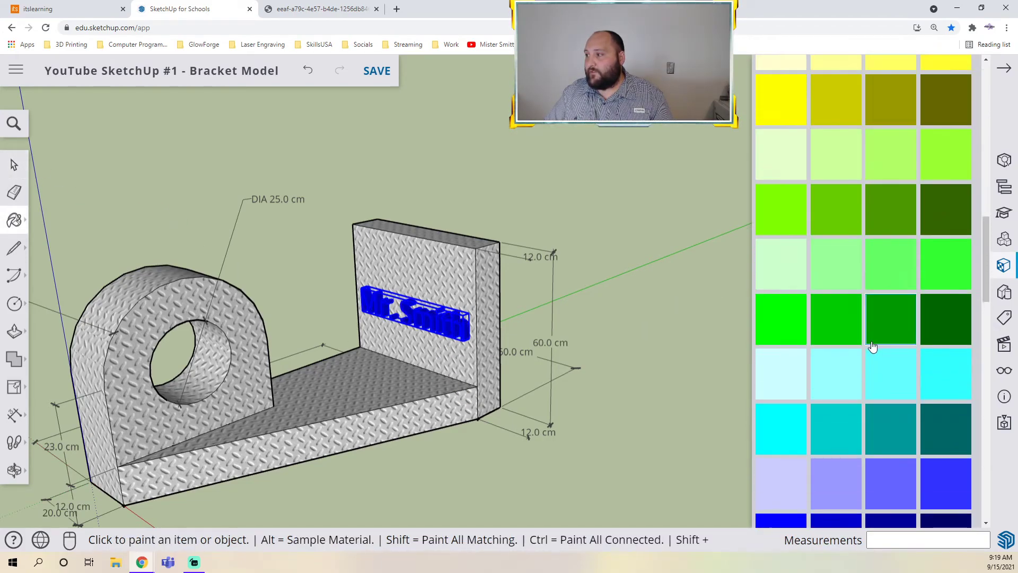
scroll(870, 352, "up", 3)
scroll(811, 382, "down", 10)
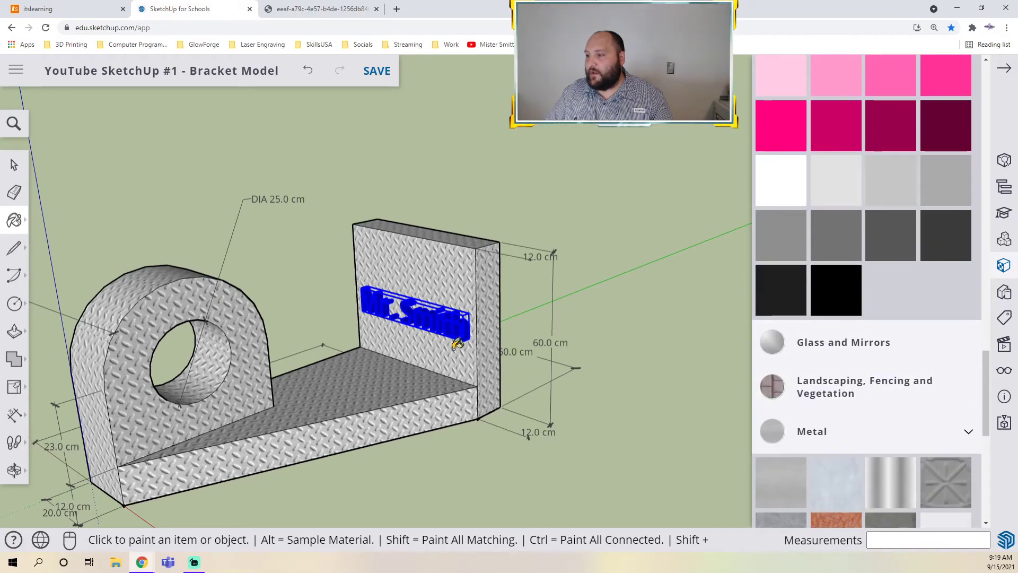
key("ctrl+z")
left_click(14, 165)
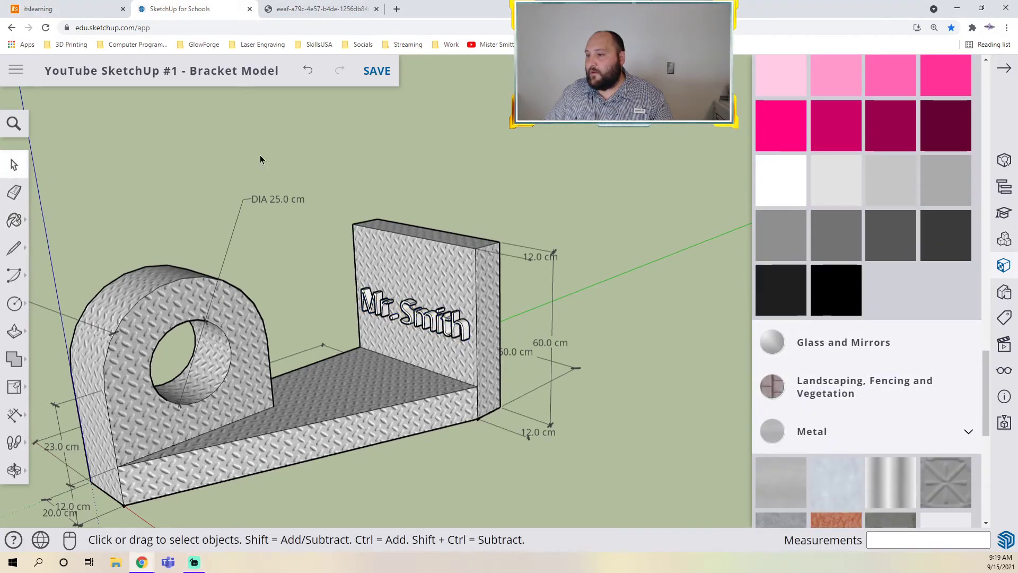
Step: Close the materials and frame the whole bracket so its dimensions and 3D name face the view
middle_click_drag(530, 329, 469, 425)
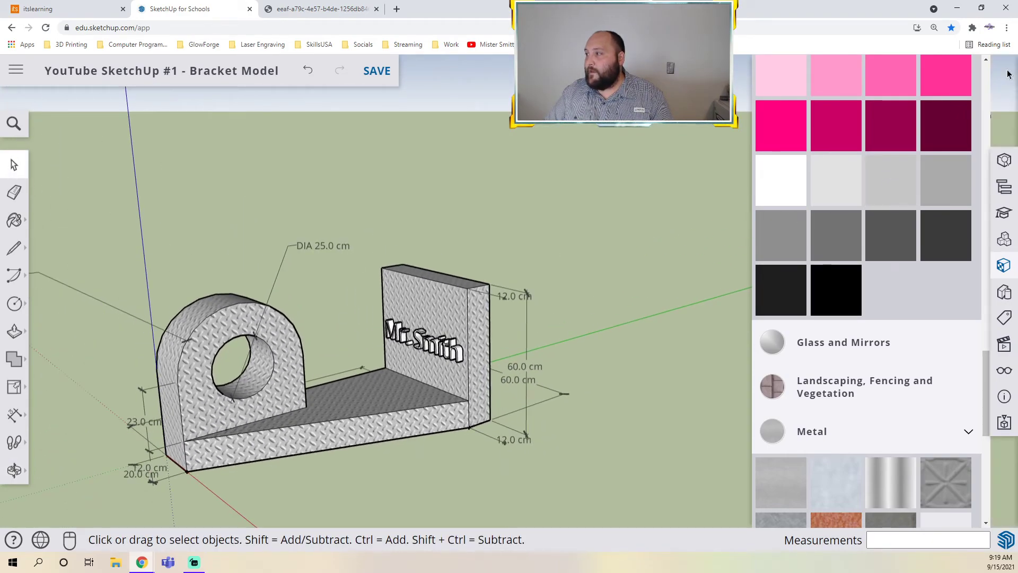
left_click(1008, 74)
middle_click_drag(412, 391, 585, 383)
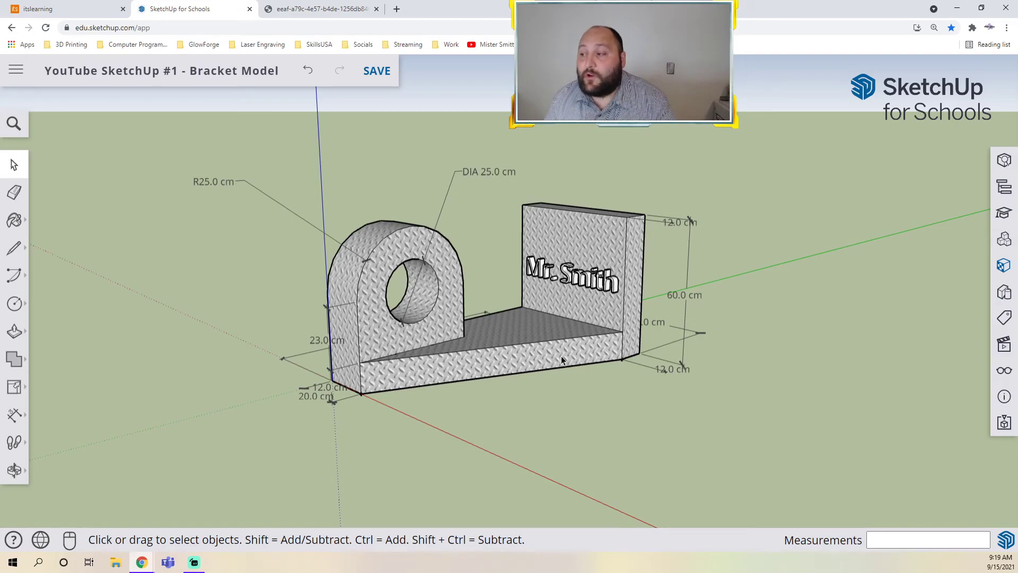
middle_click_drag(571, 212, 541, 299)
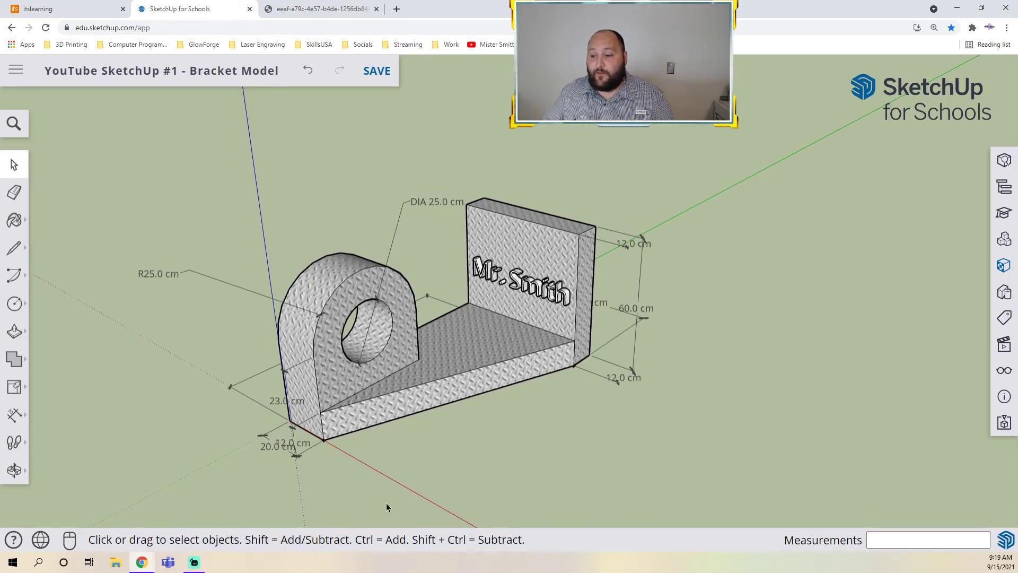
Step: Search Windows for "snip" and launch the Snipping Tool with the whole dimensioned bracket in view
left_click(39, 563)
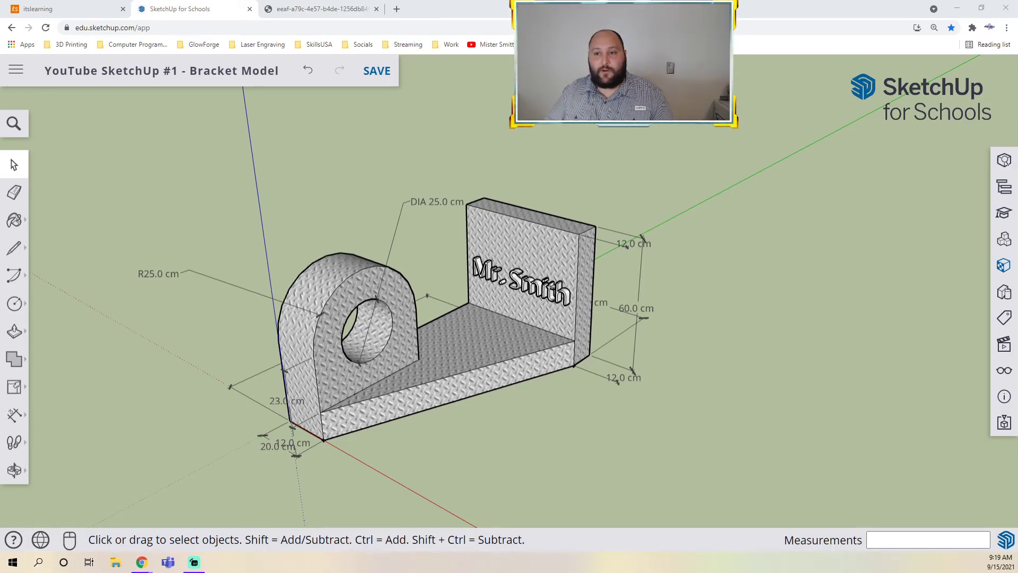
left_click(45, 566)
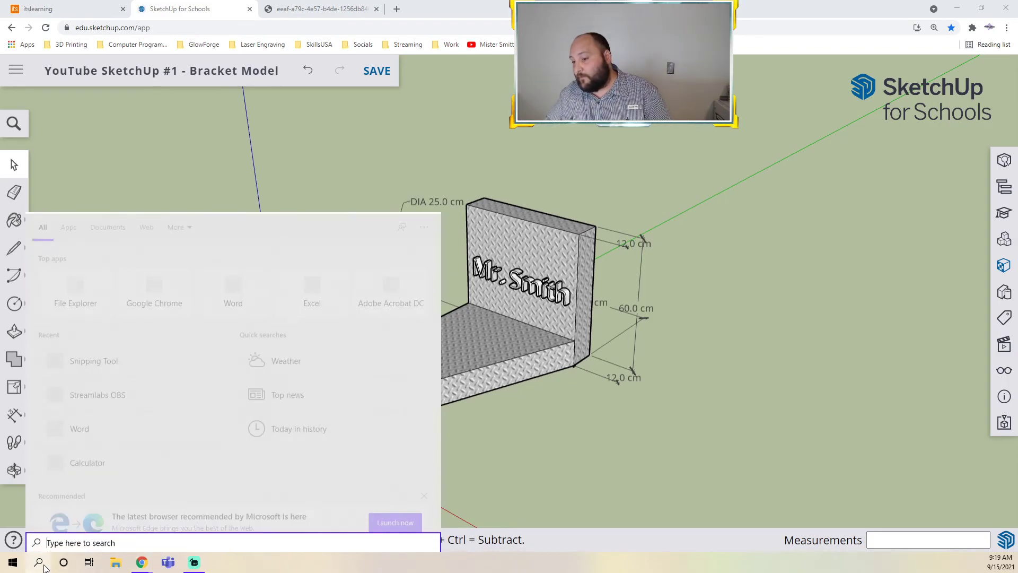
type("snip")
key("Return")
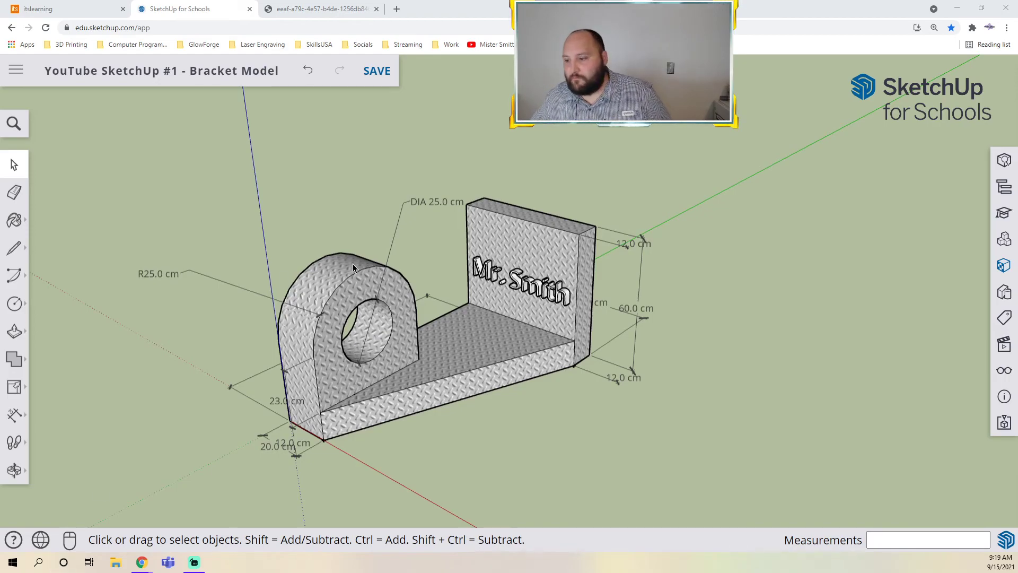
scroll(329, 375, "down", 1)
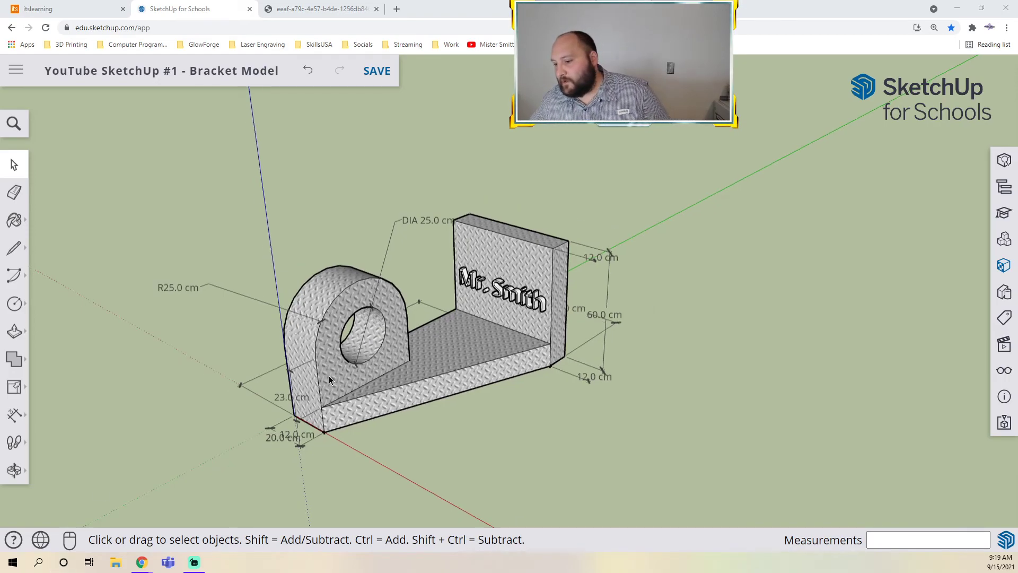
left_click(39, 564)
type("snipping")
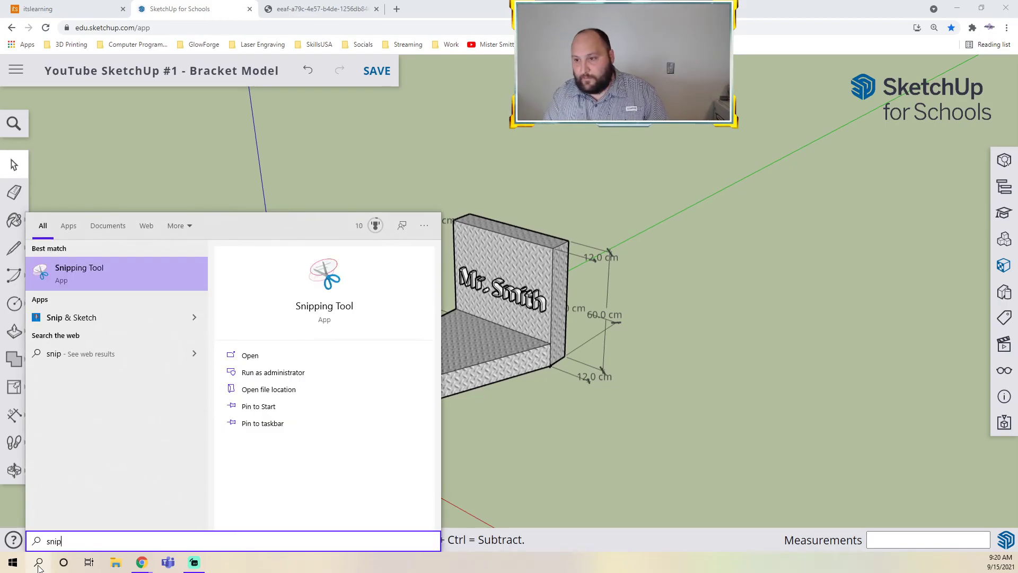
left_click(132, 279)
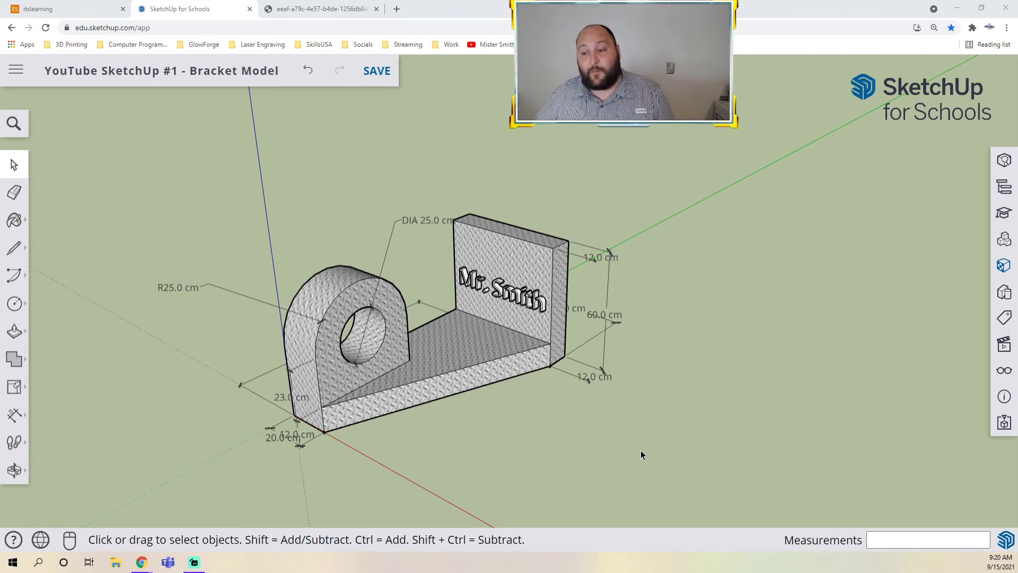
Step: Launch Paint with a blank canvas and bring its whole window into view over the model
left_click(40, 563)
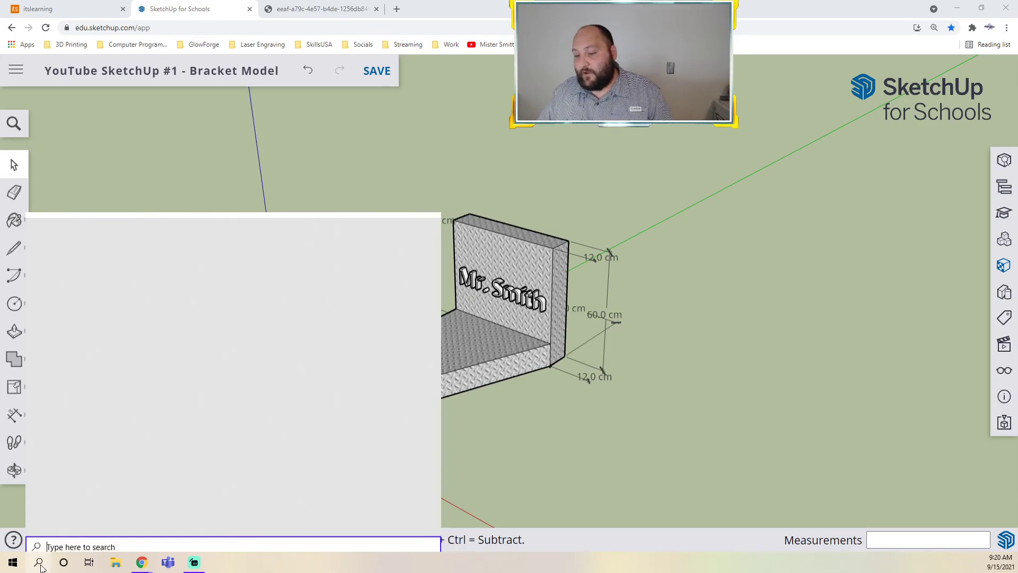
type("p")
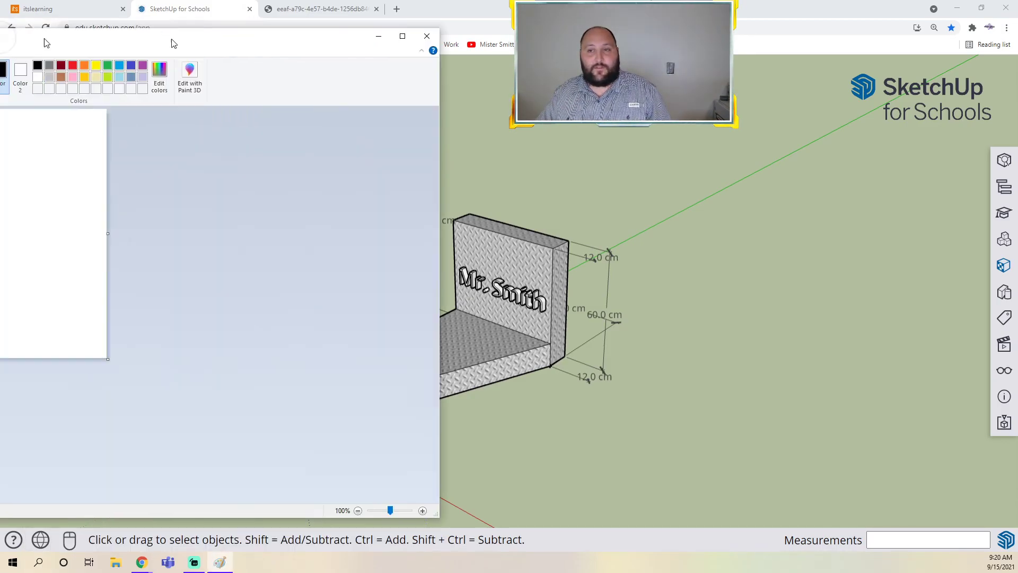
left_click_drag(172, 42, 671, 29)
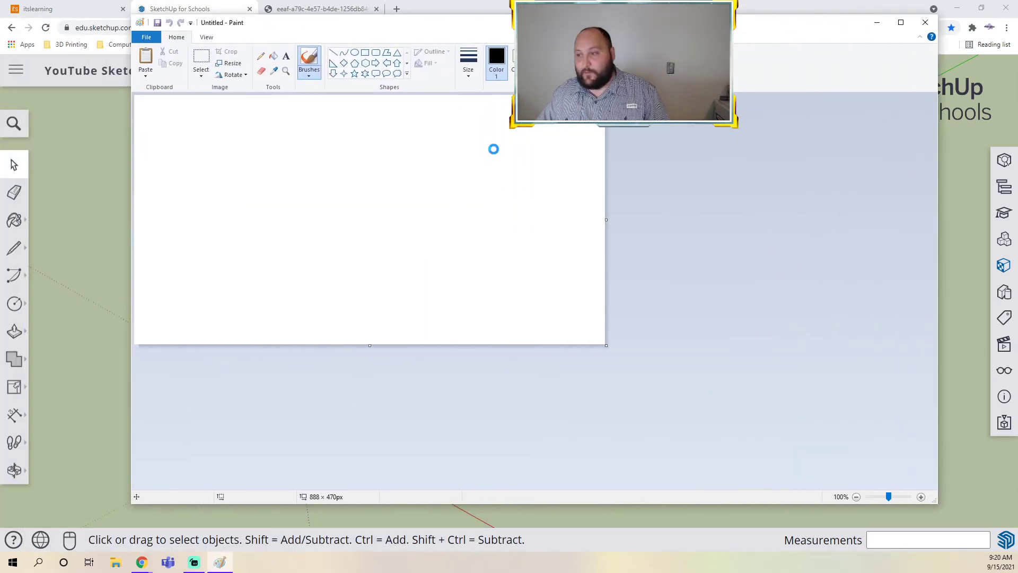
Step: Paste the full-screen screenshot onto the blank canvas and bring its dimensioned bracket portion into view
key("ctrl+v")
scroll(652, 236, "down", 3)
scroll(610, 254, "up", 3)
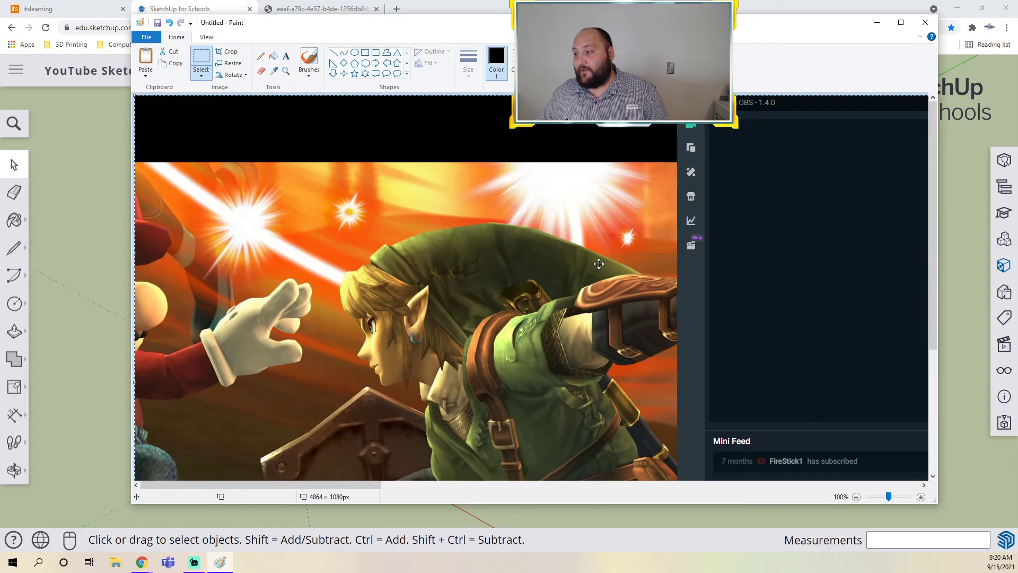
scroll(598, 264, "down", 3)
mouse_move(332, 487)
left_mouse_down()
mouse_move(844, 473)
mouse_move(800, 479)
left_mouse_up()
scroll(403, 212, "up", 5)
scroll(400, 138, "down", 3)
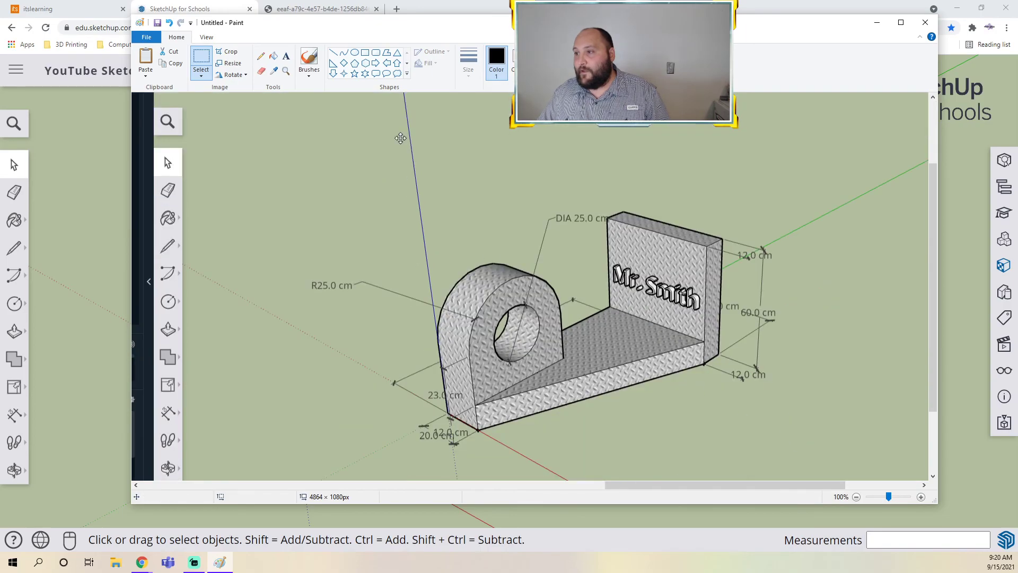
Step: Copy a rectangle of about 1046 × 647 px around the bracket and paste it into a new picture, discarding the full screenshot
key("Escape")
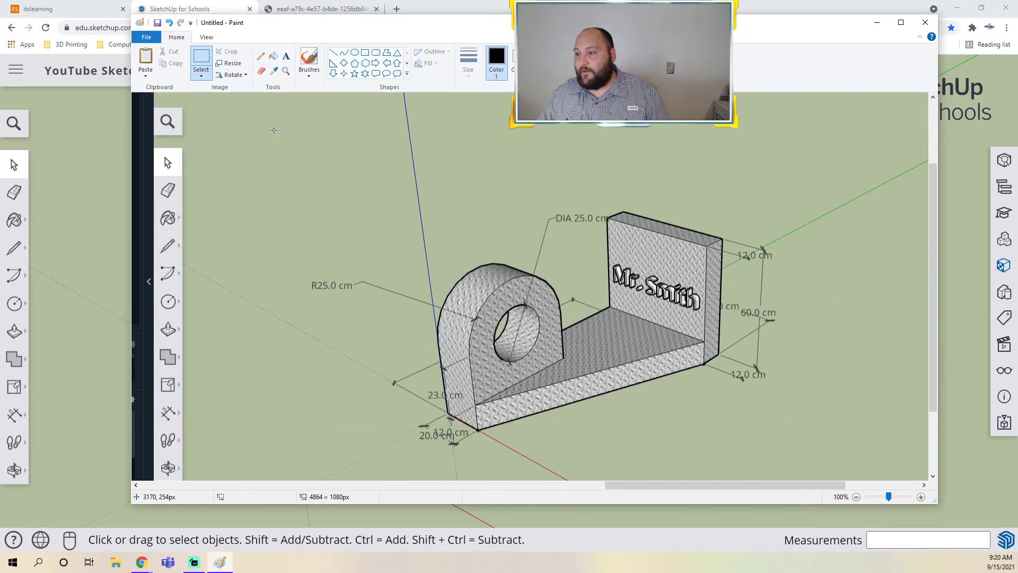
mouse_move(273, 129)
left_mouse_down()
mouse_move(821, 377)
mouse_move(816, 451)
mouse_move(829, 472)
left_mouse_up()
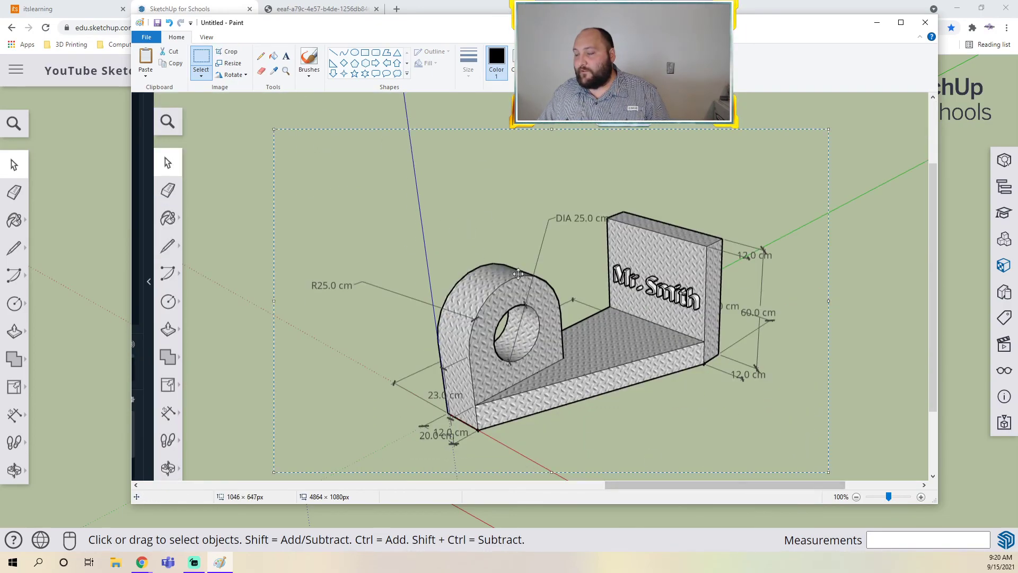
left_click(146, 38)
left_click(163, 58)
left_click(547, 266)
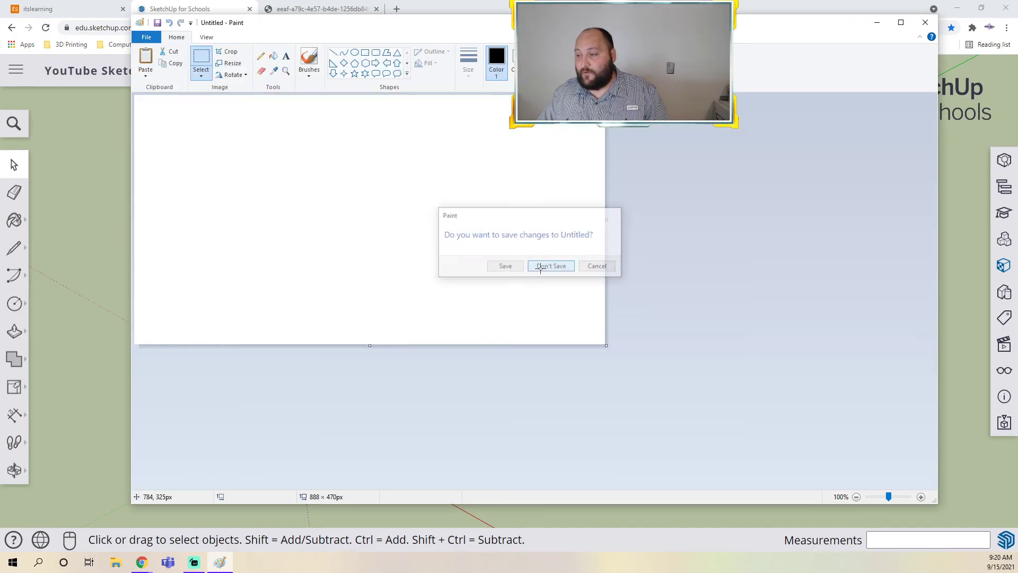
key("ctrl+v")
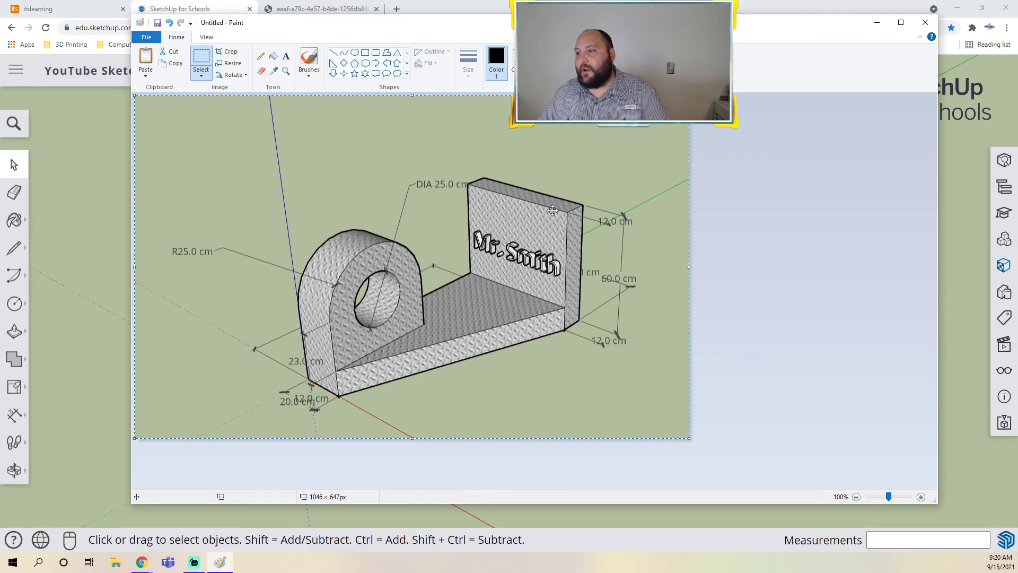
Step: Deselect the pasted bracket image and close Paint without saving, returning to the SketchUp model
left_click(763, 187)
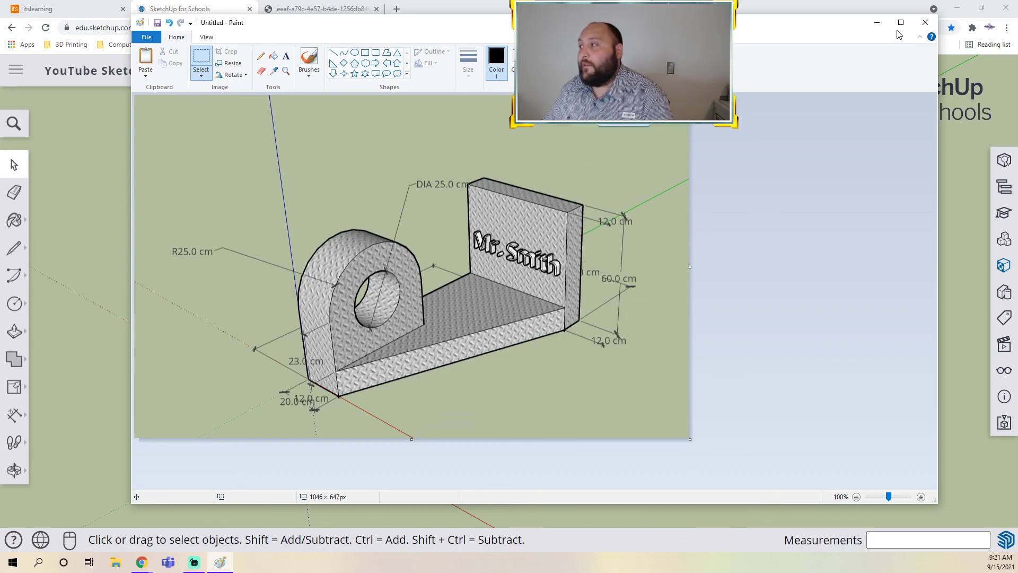
left_click(934, 21)
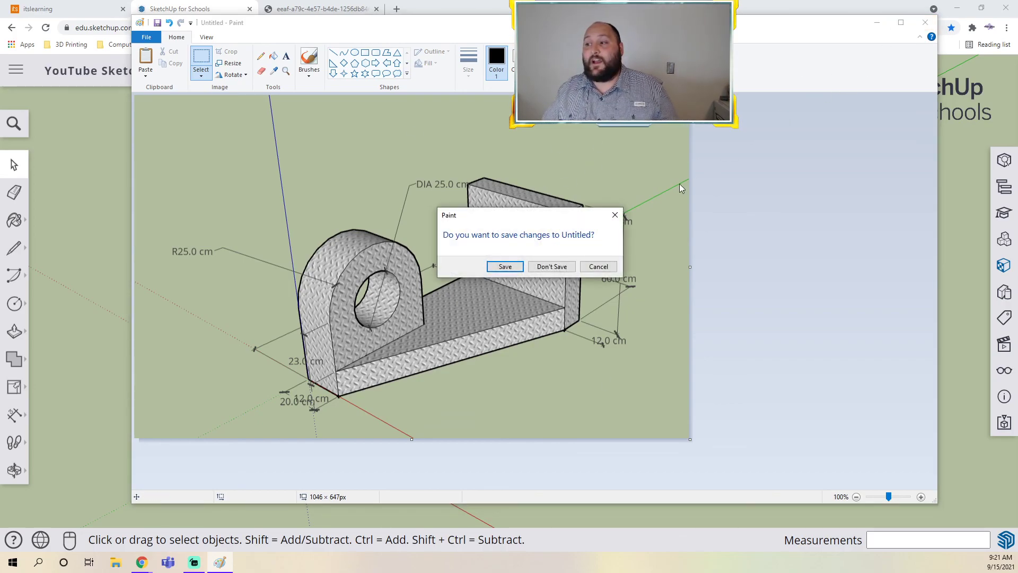
left_click(552, 269)
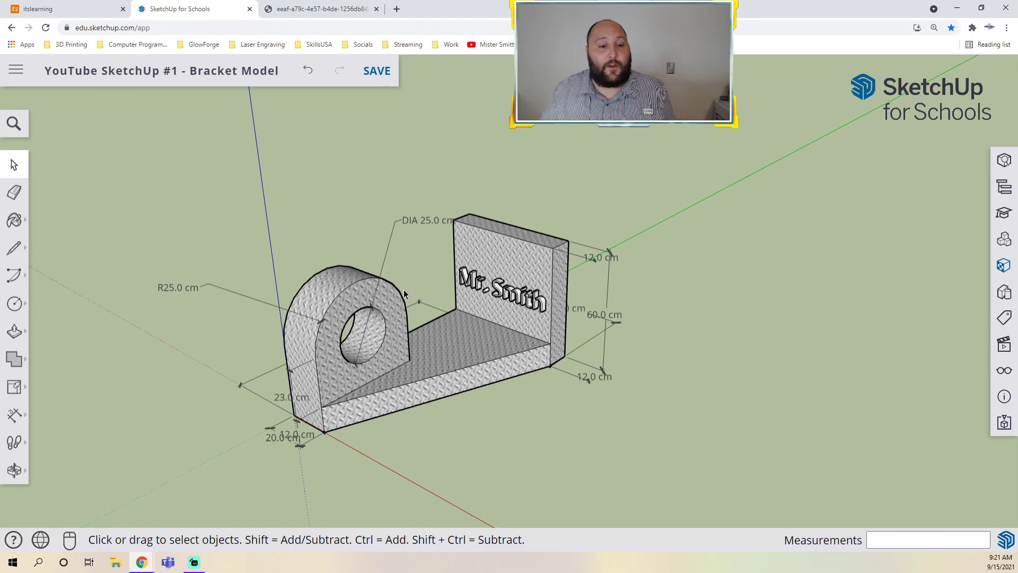